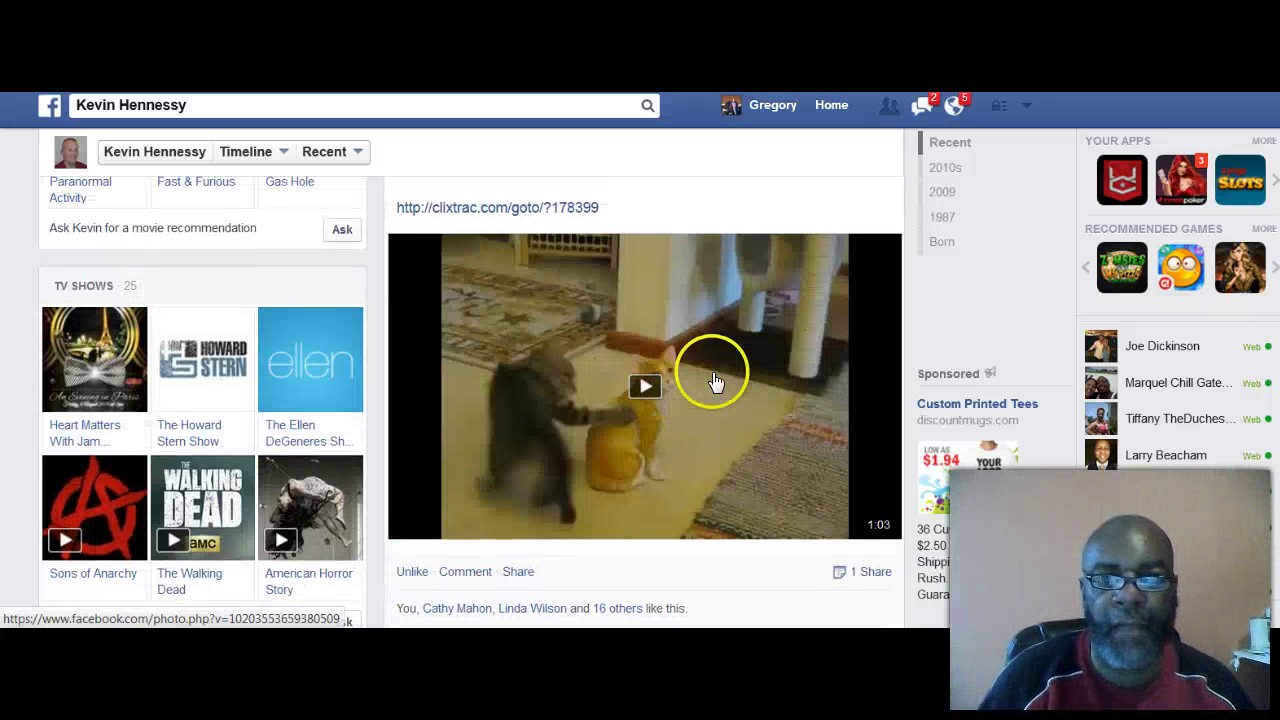
Step: Scroll back up the friend's timeline to the top of his profile
{"action": "scroll", "coordinate": [711, 377], "scroll_direction": "up", "scroll_amount": 15}
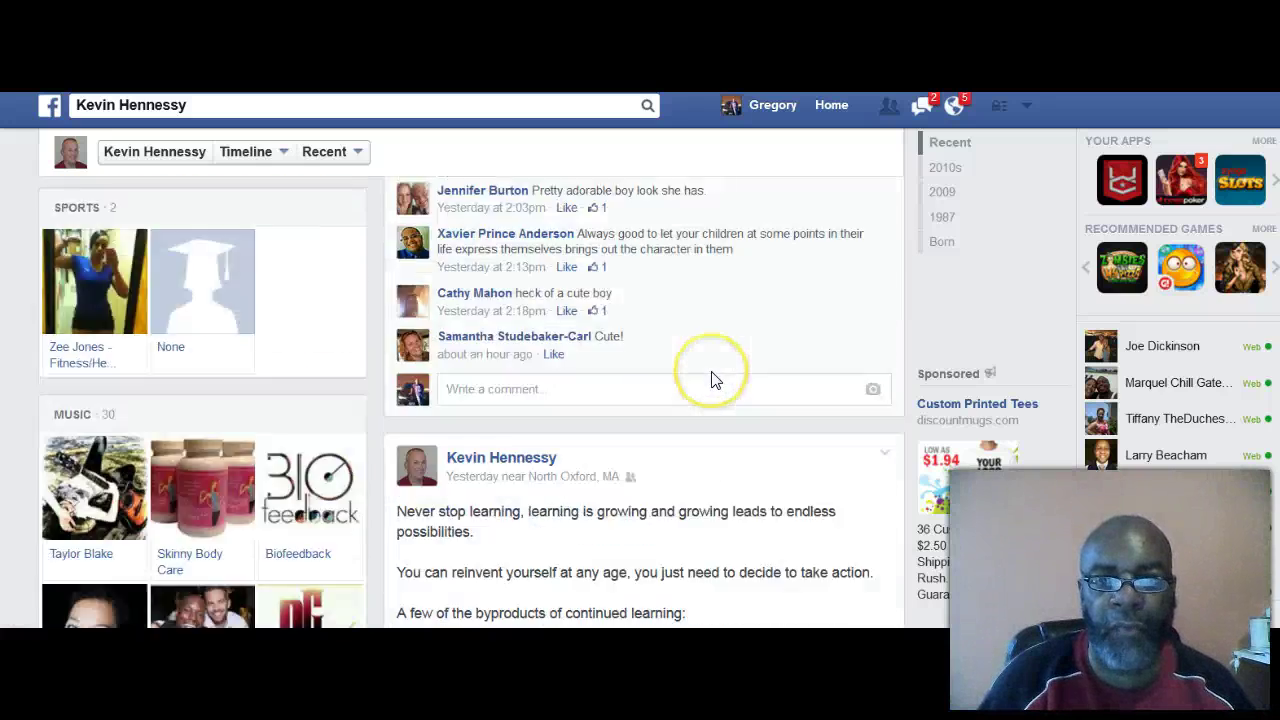
{"action": "scroll", "coordinate": [714, 381], "scroll_direction": "up", "scroll_amount": 15}
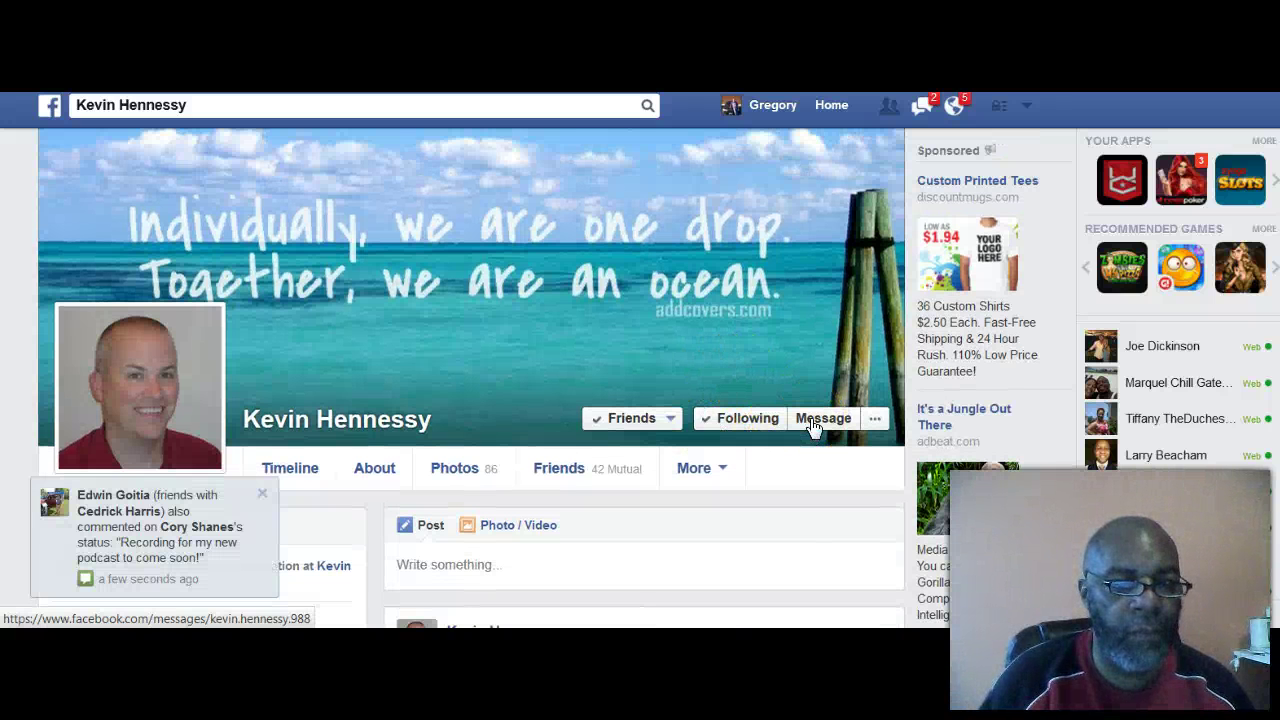
Step: Send the friend a chat message starting 'Thanks for reaching out'
{"action": "left_click", "coordinate": [812, 426]}
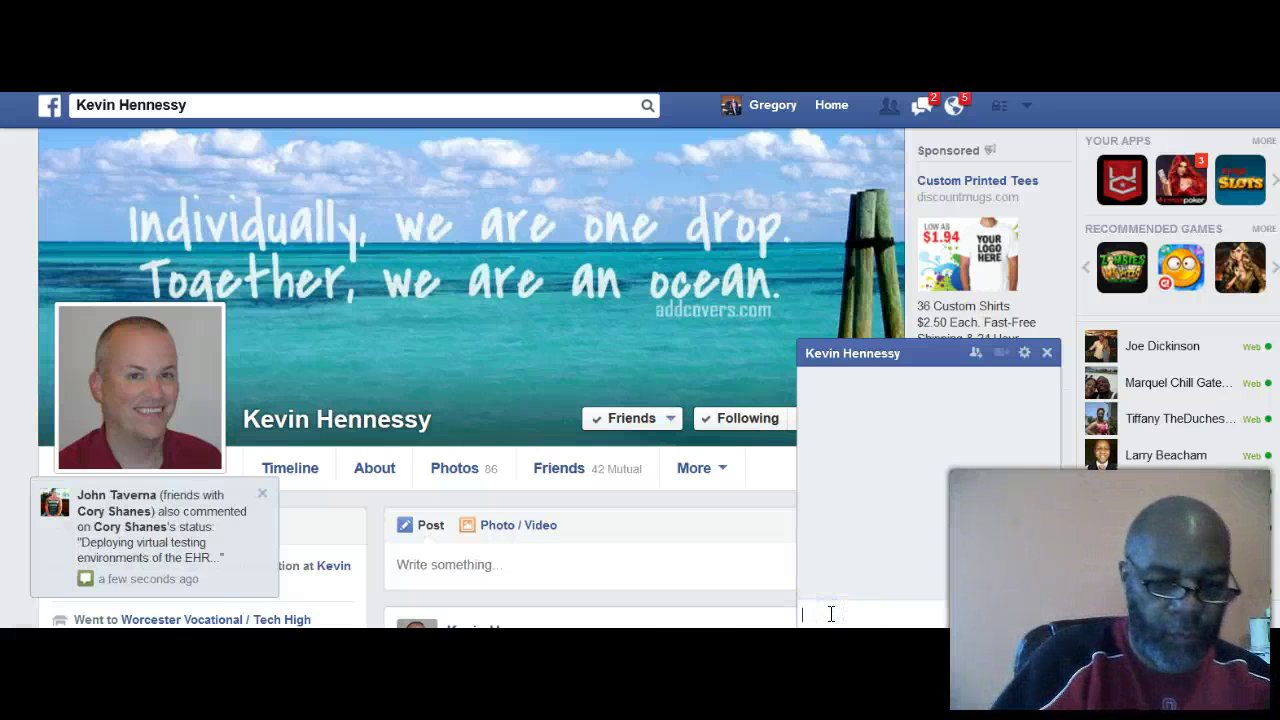
{"action": "type", "text": "Thanks for rea"}
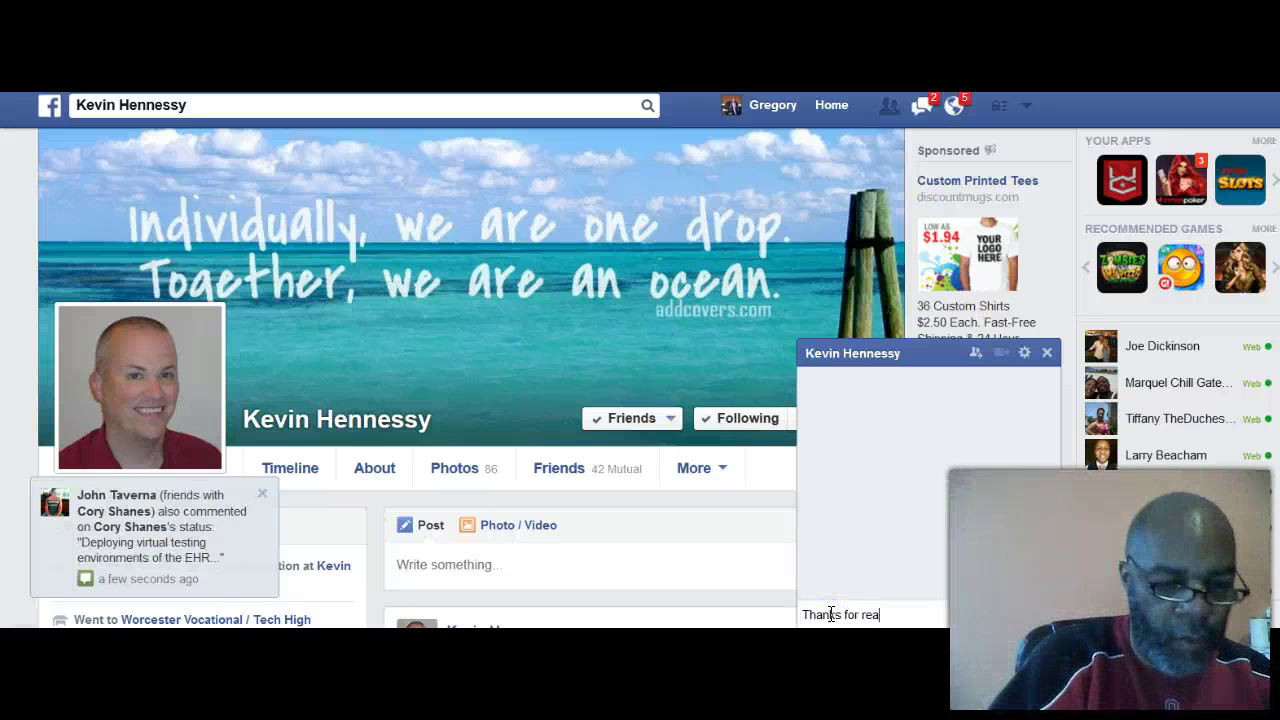
{"action": "type", "text": "ching"}
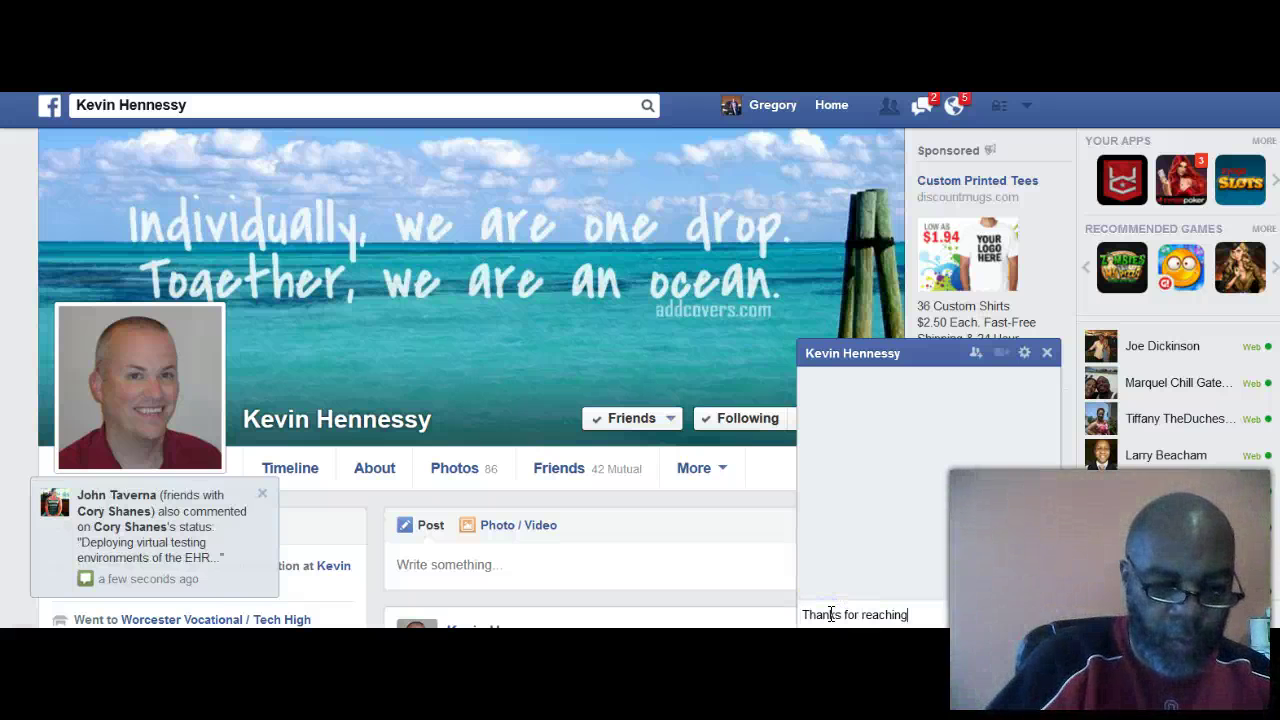
{"action": "type", "text": " out "}
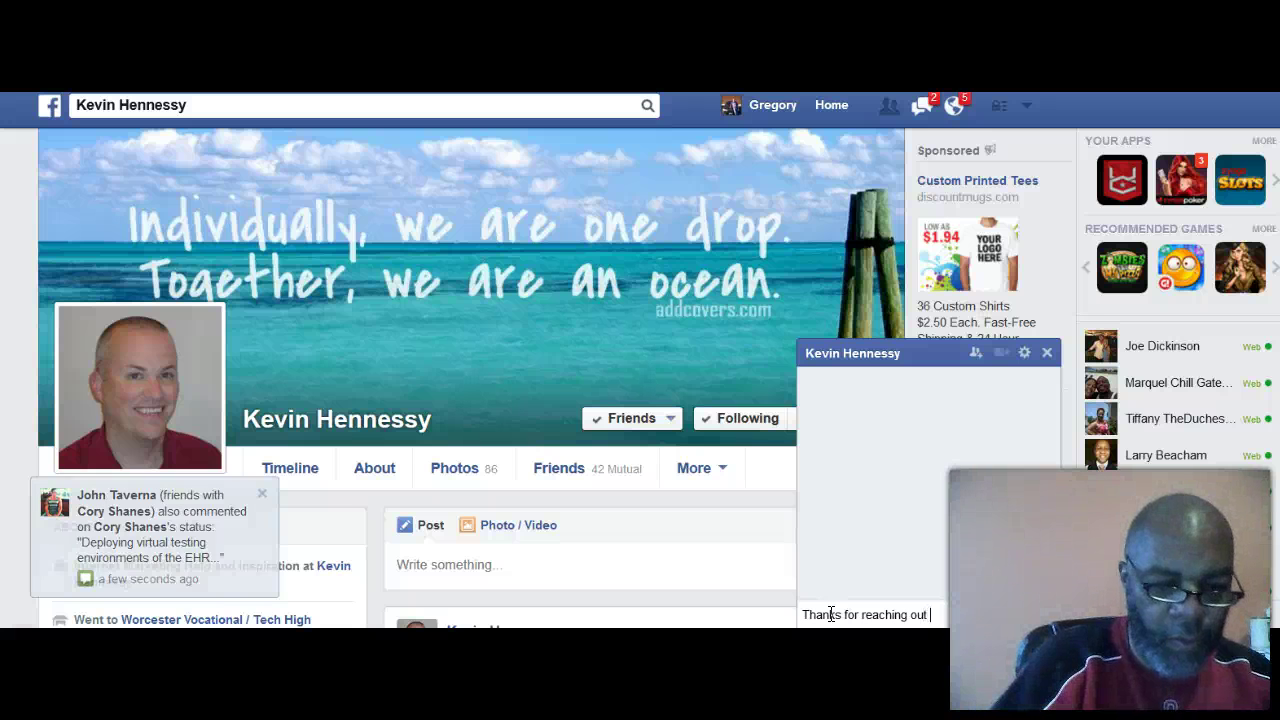
{"action": "type", "text": "Kev"}
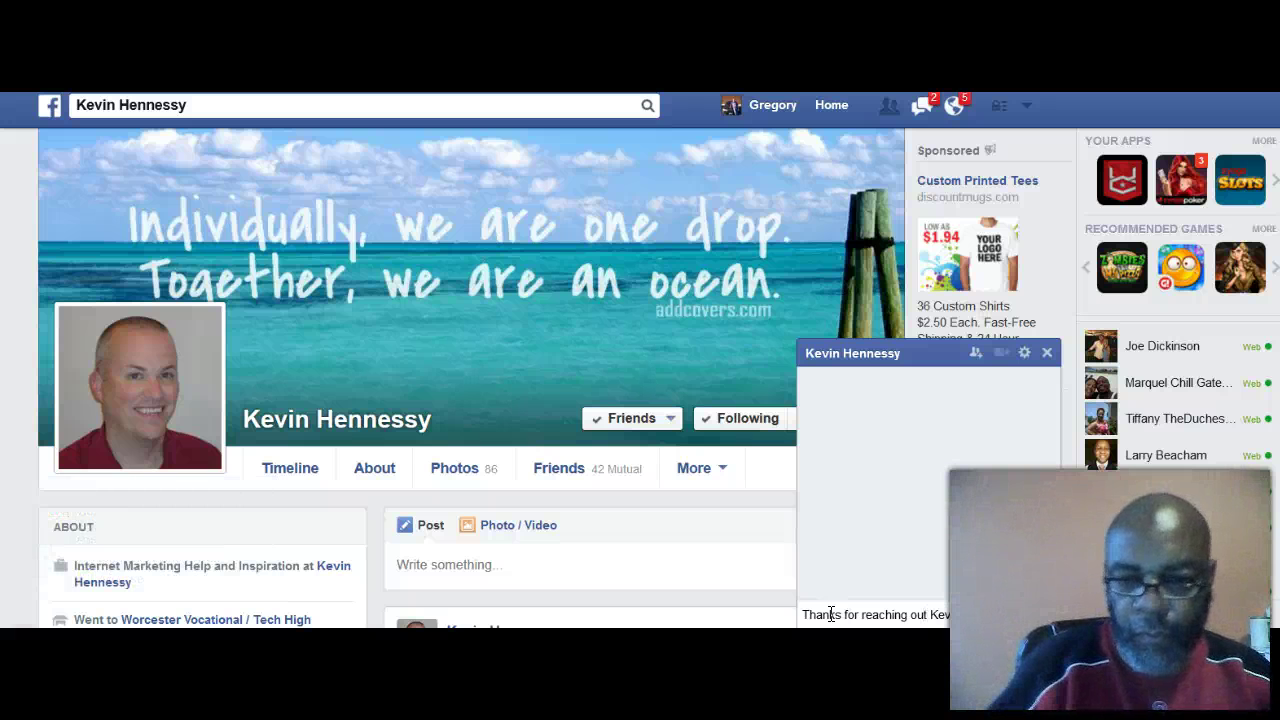
{"action": "key", "text": "Return"}
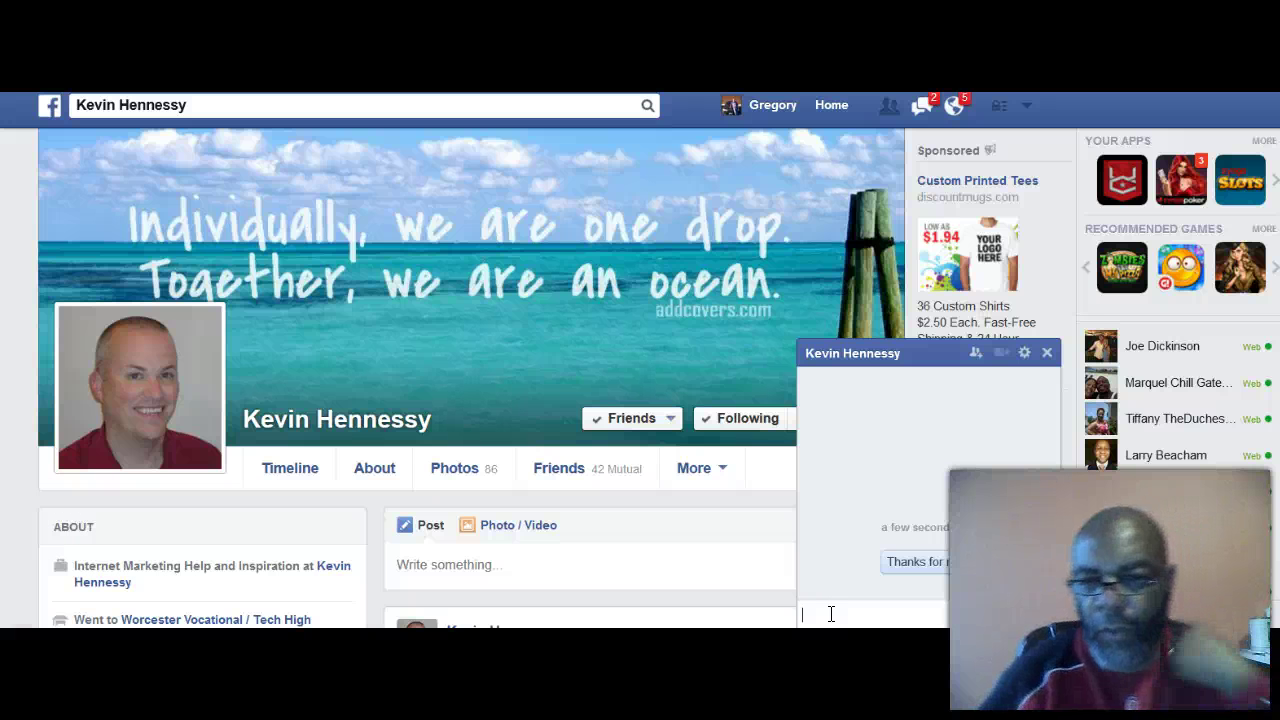
Step: Close the chat, then glance at the More sections and the pending friend requests
{"action": "left_click", "coordinate": [1046, 356]}
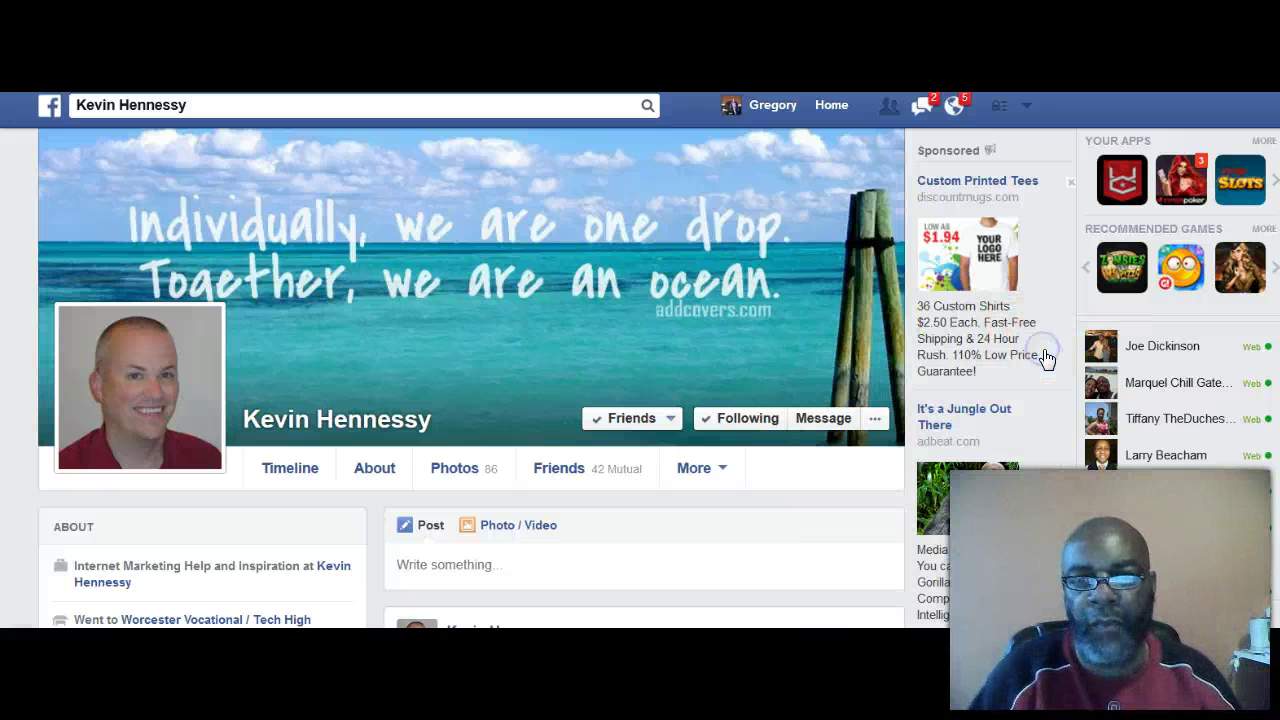
{"action": "left_click", "coordinate": [743, 471]}
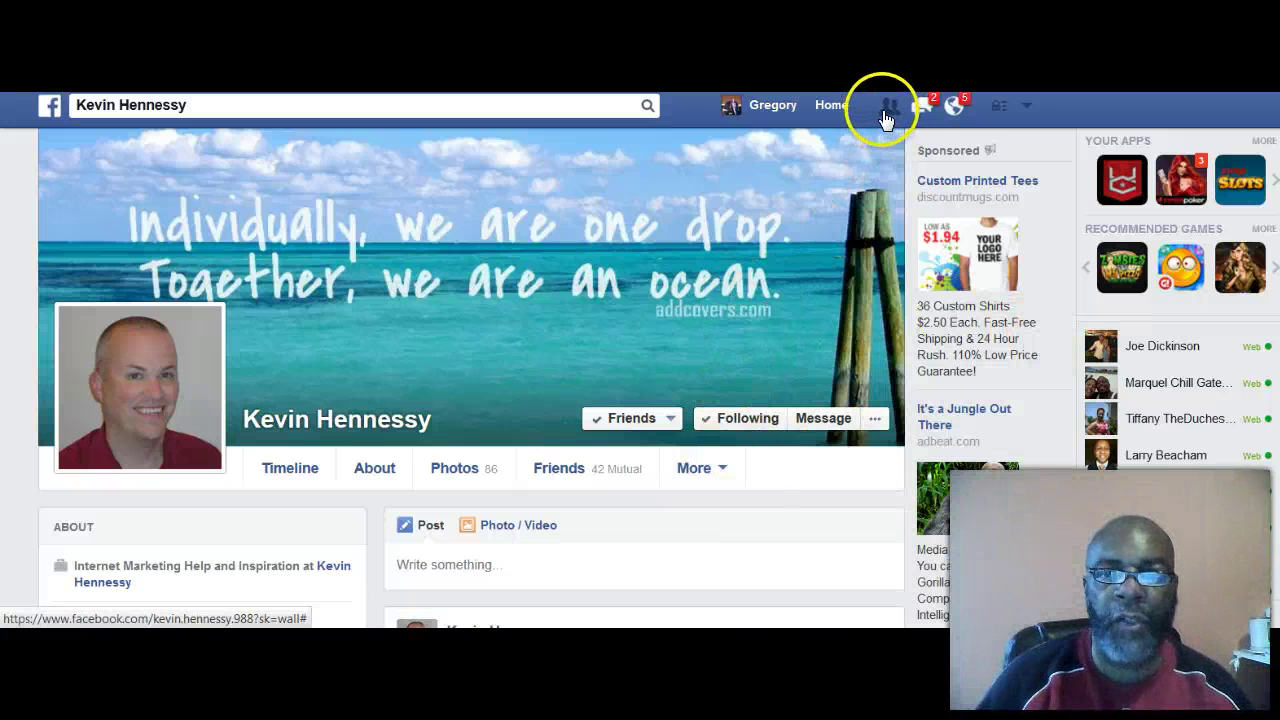
{"action": "left_click", "coordinate": [887, 114]}
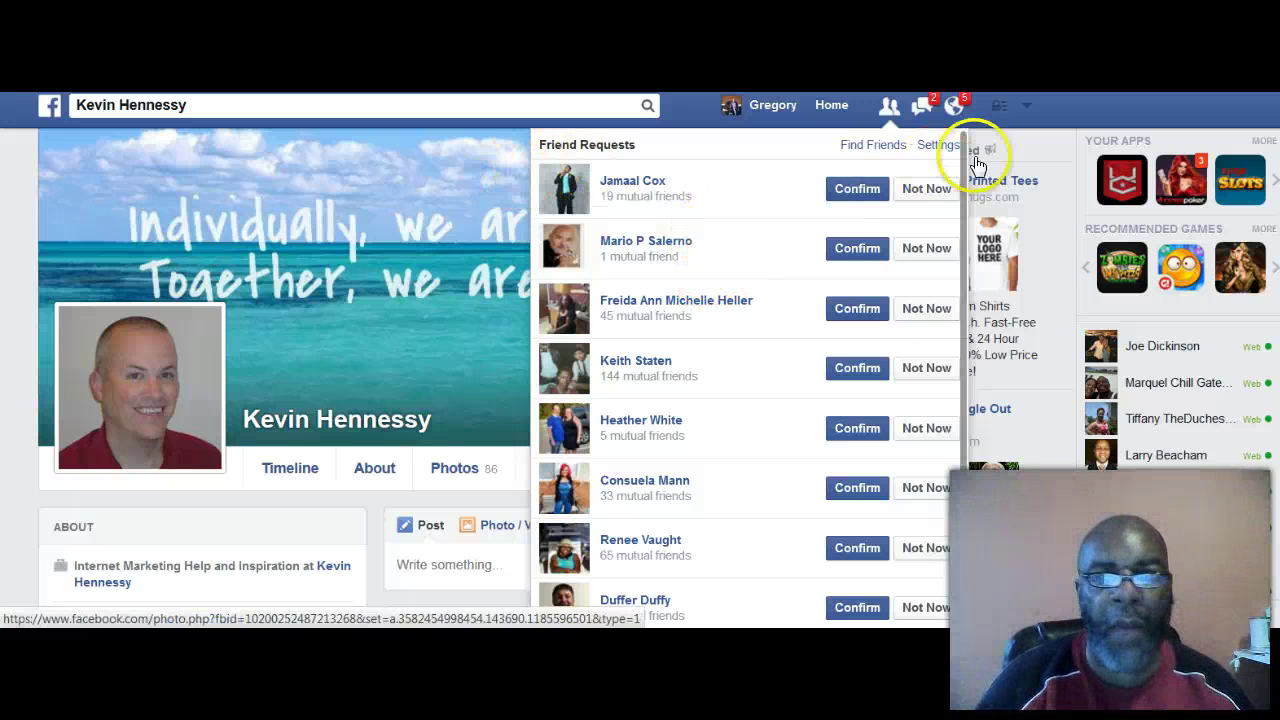
{"action": "left_click", "coordinate": [1025, 148]}
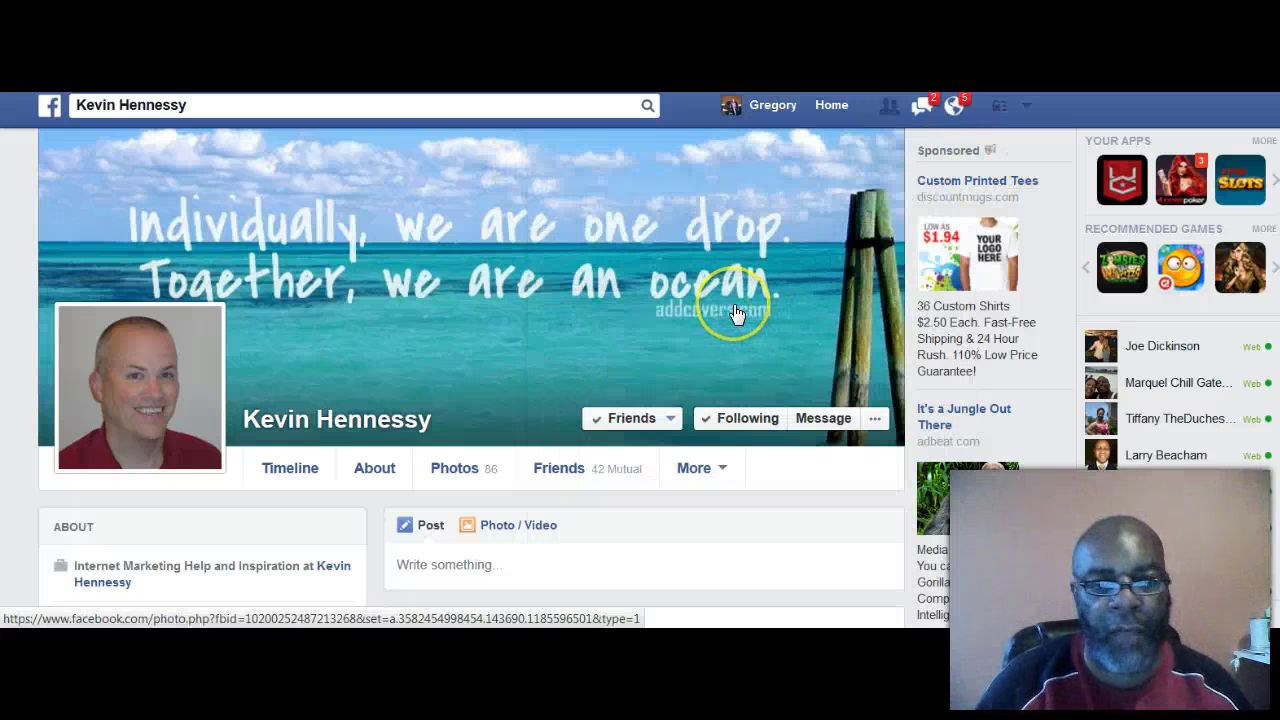
Step: Look around the profile page and open the friend's ocean cover photo
{"action": "scroll", "coordinate": [708, 344], "scroll_direction": "down", "scroll_amount": 2}
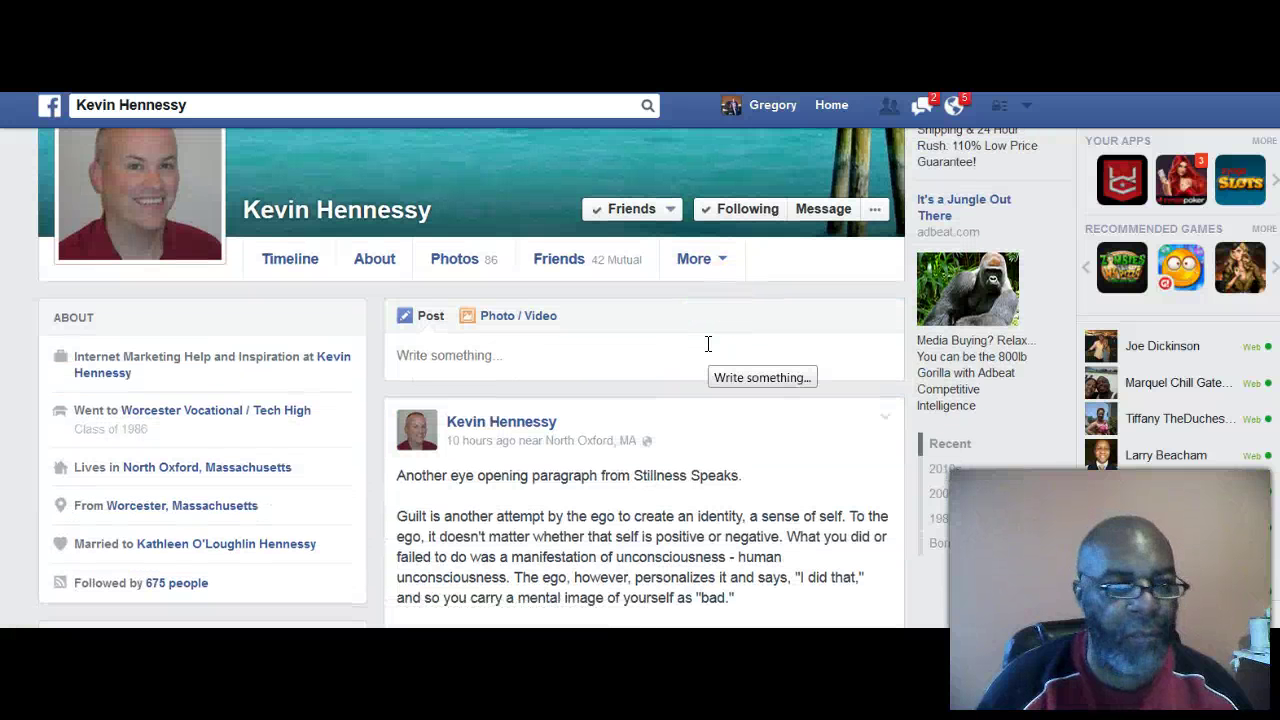
{"action": "left_click", "coordinate": [703, 357]}
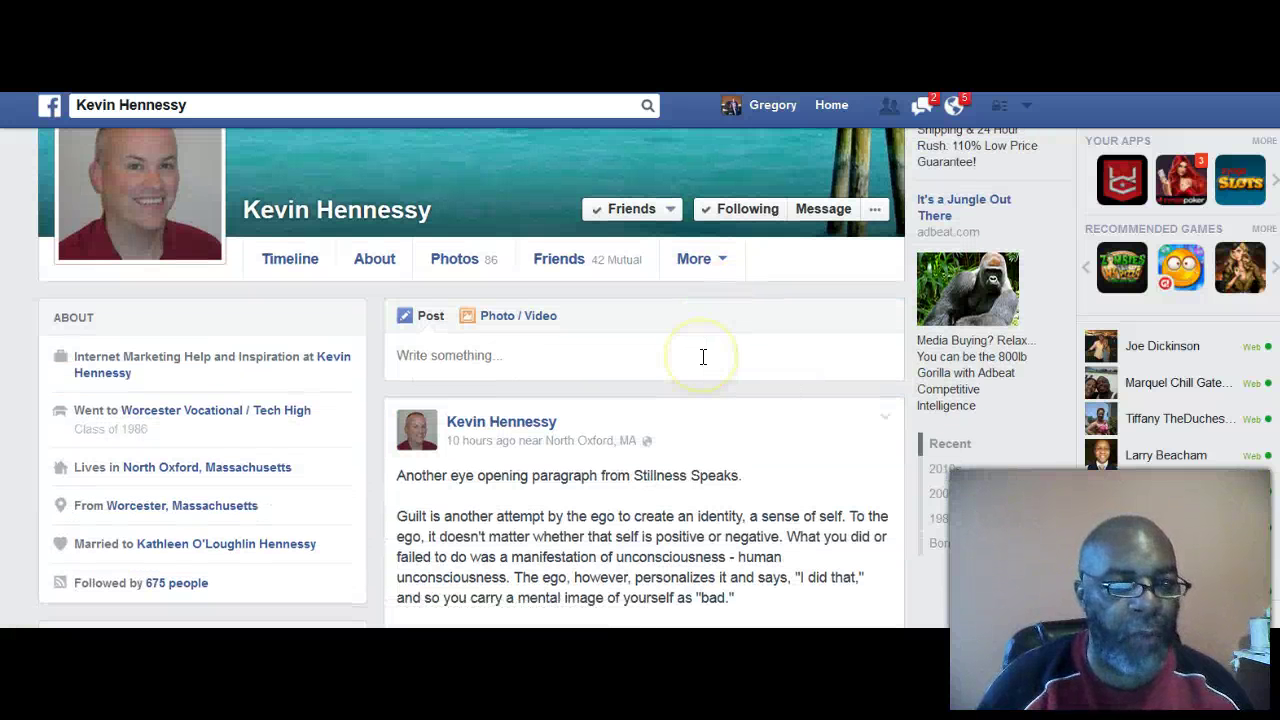
{"action": "scroll", "coordinate": [703, 357], "scroll_direction": "up", "scroll_amount": 2}
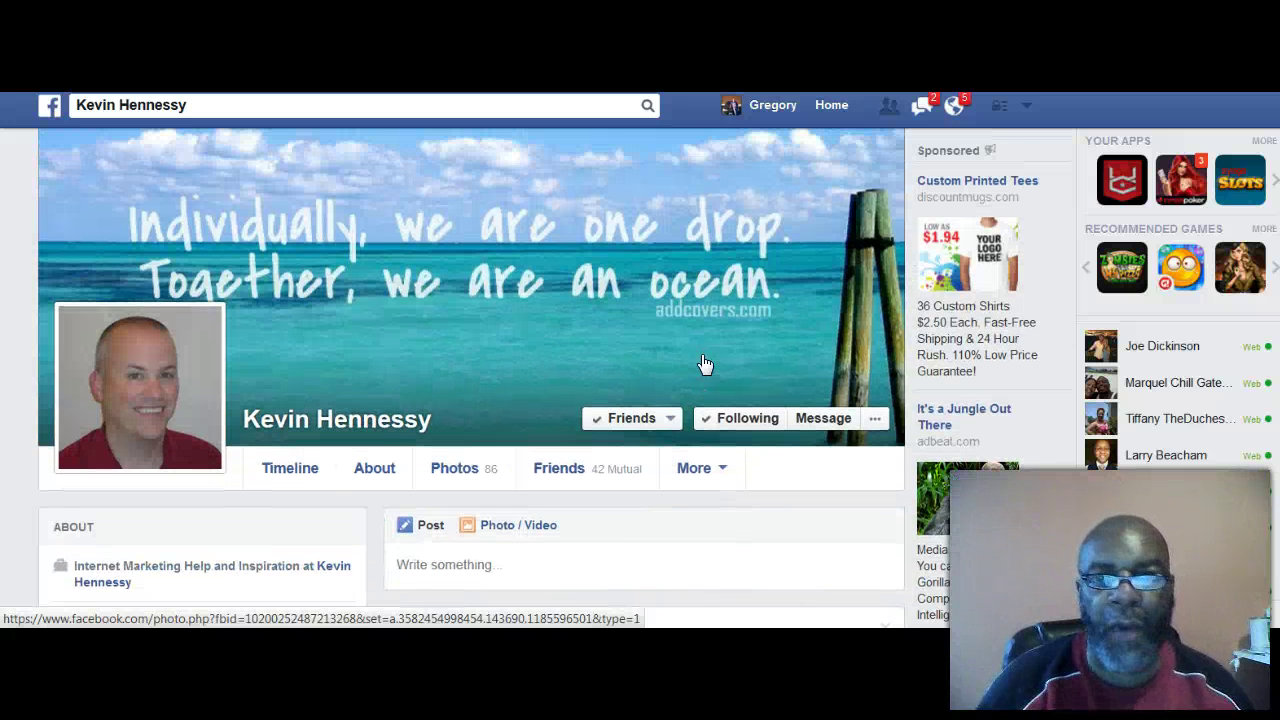
{"action": "mouse_move", "coordinate": [700, 363]}
{"action": "left_mouse_down"}
{"action": "mouse_move", "coordinate": [790, 368]}
{"action": "mouse_move", "coordinate": [756, 354]}
{"action": "mouse_move", "coordinate": [794, 254]}
{"action": "mouse_move", "coordinate": [795, 265]}
{"action": "left_mouse_up"}
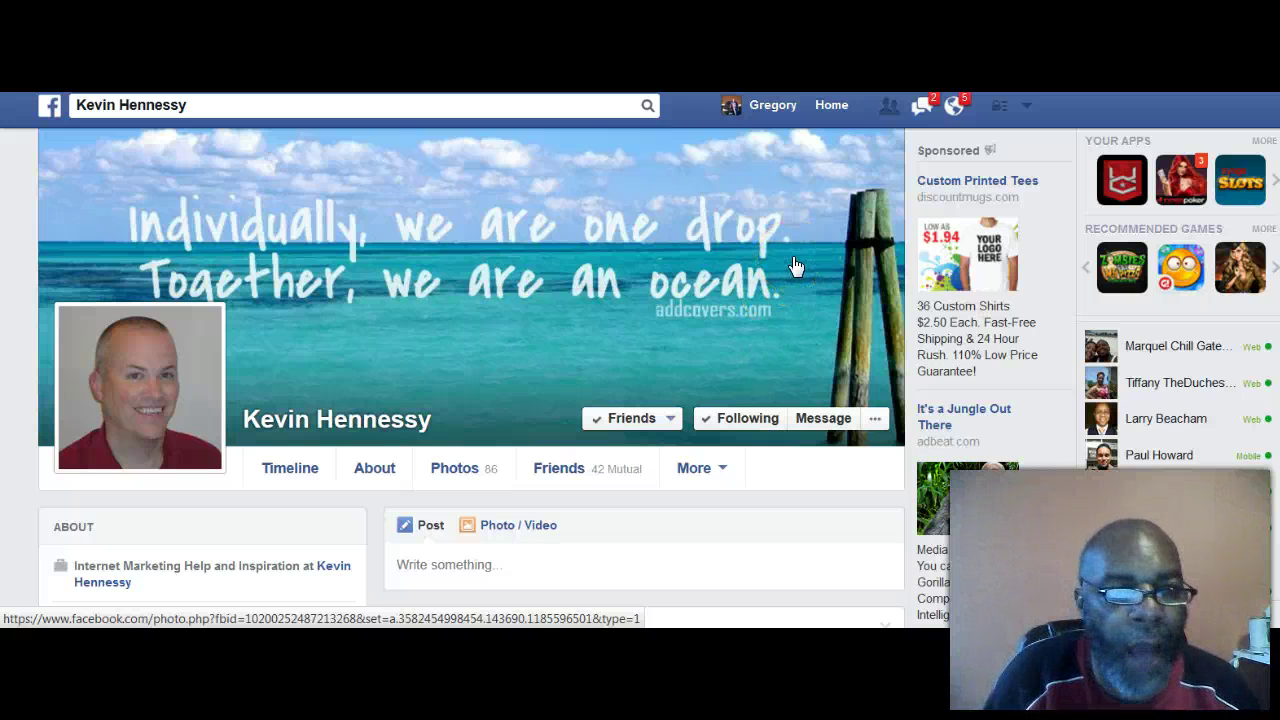
{"action": "left_click", "coordinate": [806, 214]}
{"action": "mouse_move", "coordinate": [809, 215]}
{"action": "left_mouse_down"}
{"action": "mouse_move", "coordinate": [872, 128]}
{"action": "mouse_move", "coordinate": [888, 130]}
{"action": "left_mouse_up"}
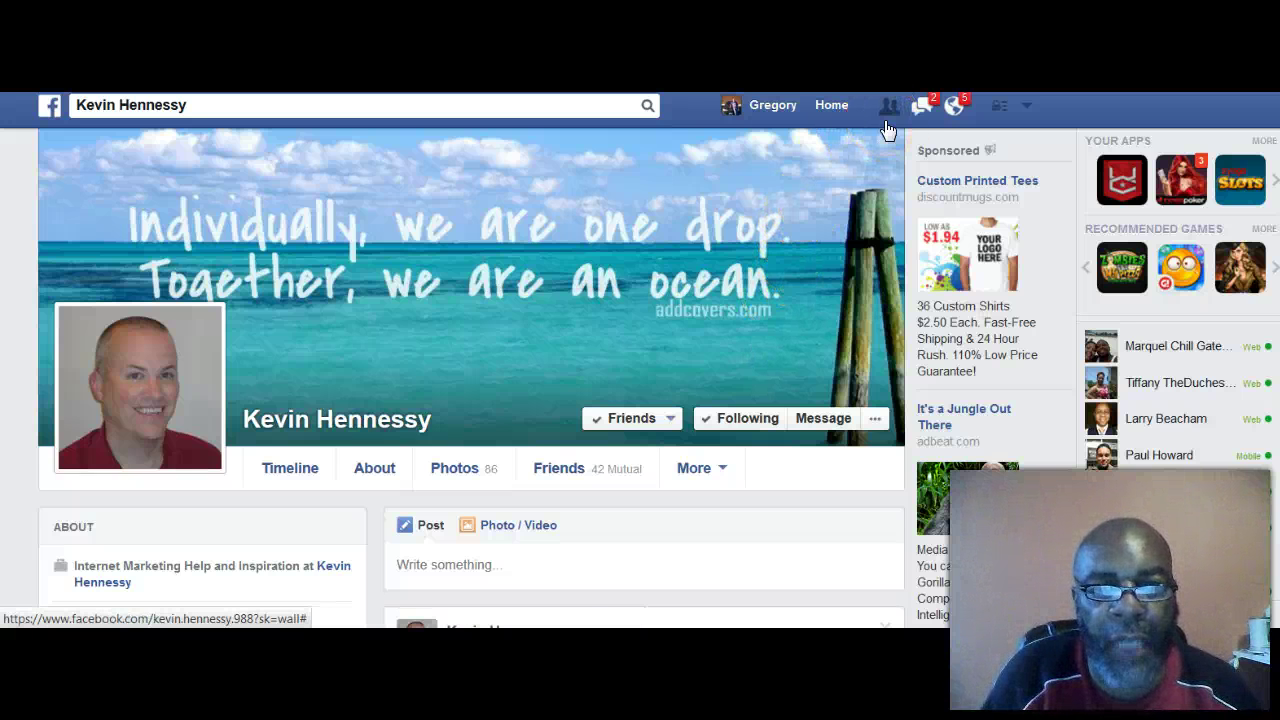
{"action": "left_click", "coordinate": [676, 241]}
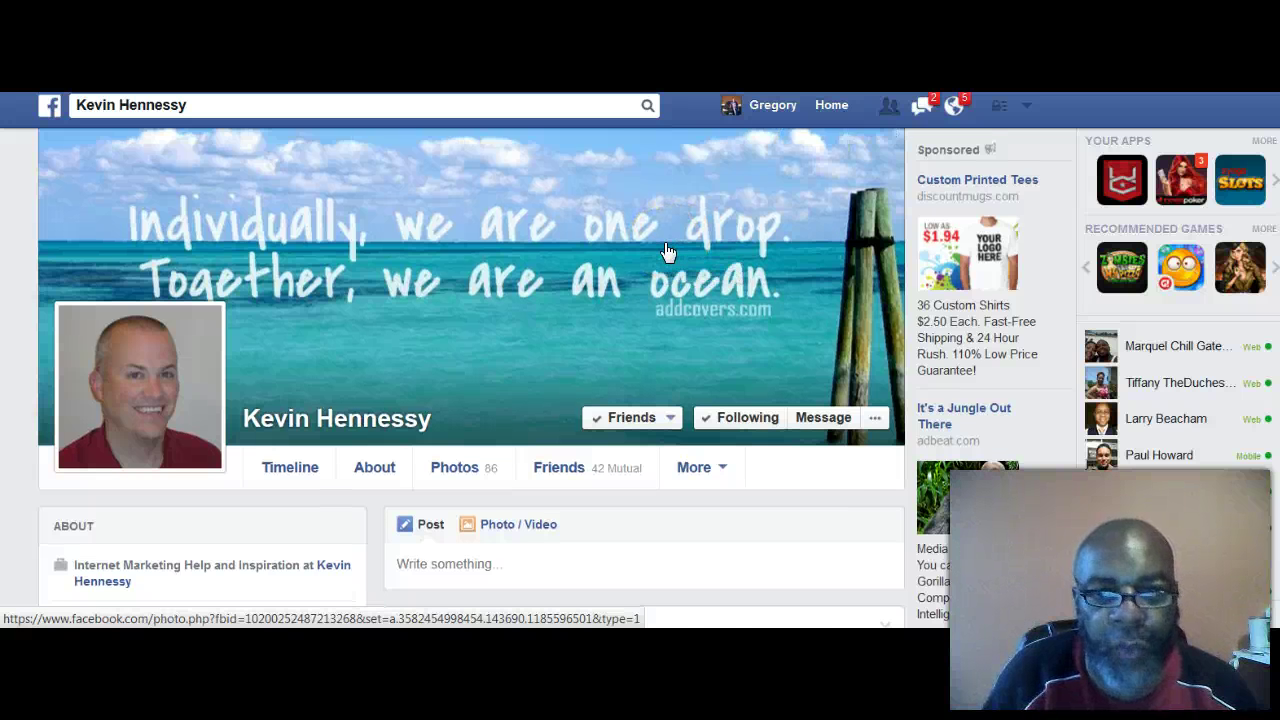
Step: Close the cover photo viewer and go to the home News Feed
{"action": "scroll", "coordinate": [668, 250], "scroll_direction": "down", "scroll_amount": 1}
{"action": "scroll", "coordinate": [668, 250], "scroll_direction": "up", "scroll_amount": 1}
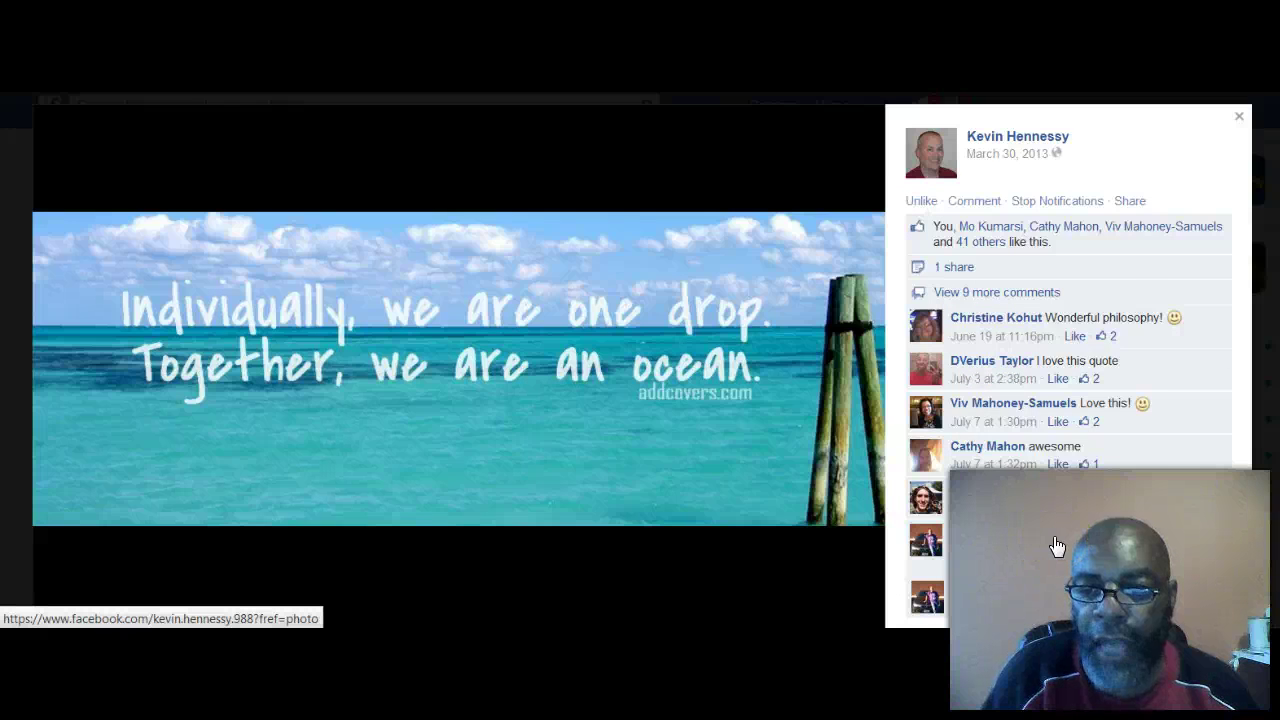
{"action": "mouse_move", "coordinate": [1057, 547]}
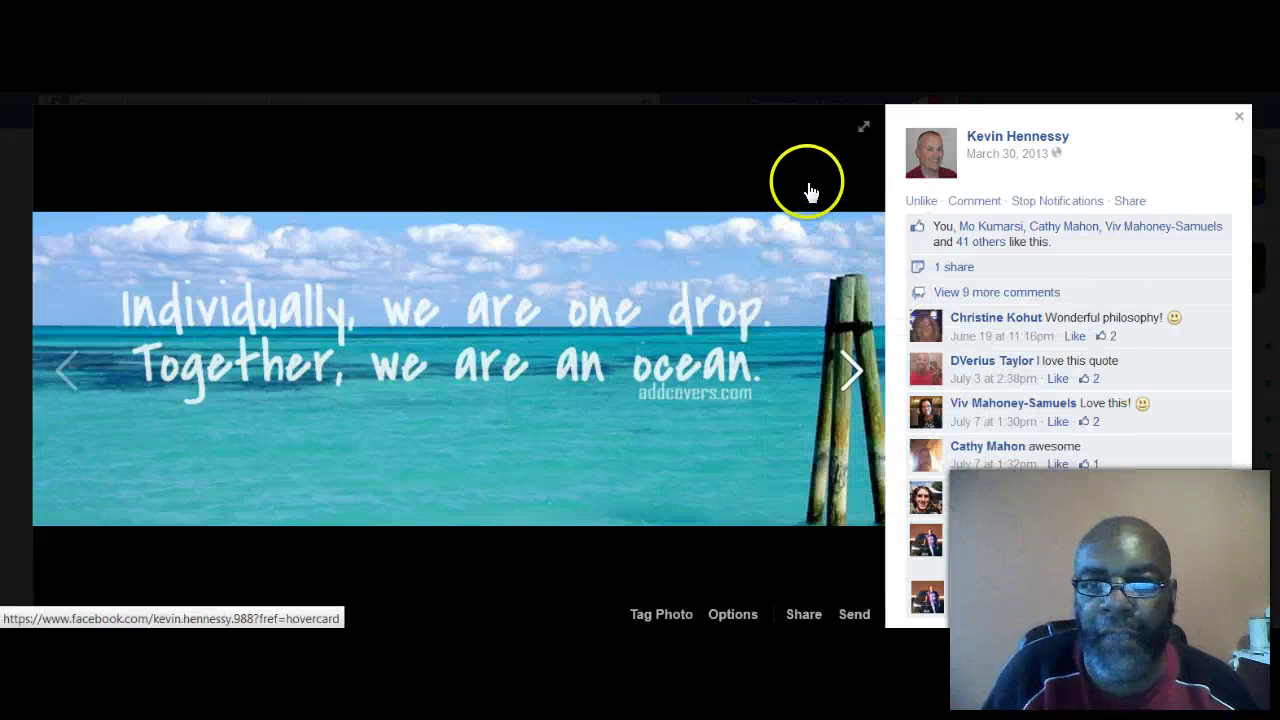
{"action": "left_click", "coordinate": [1237, 122]}
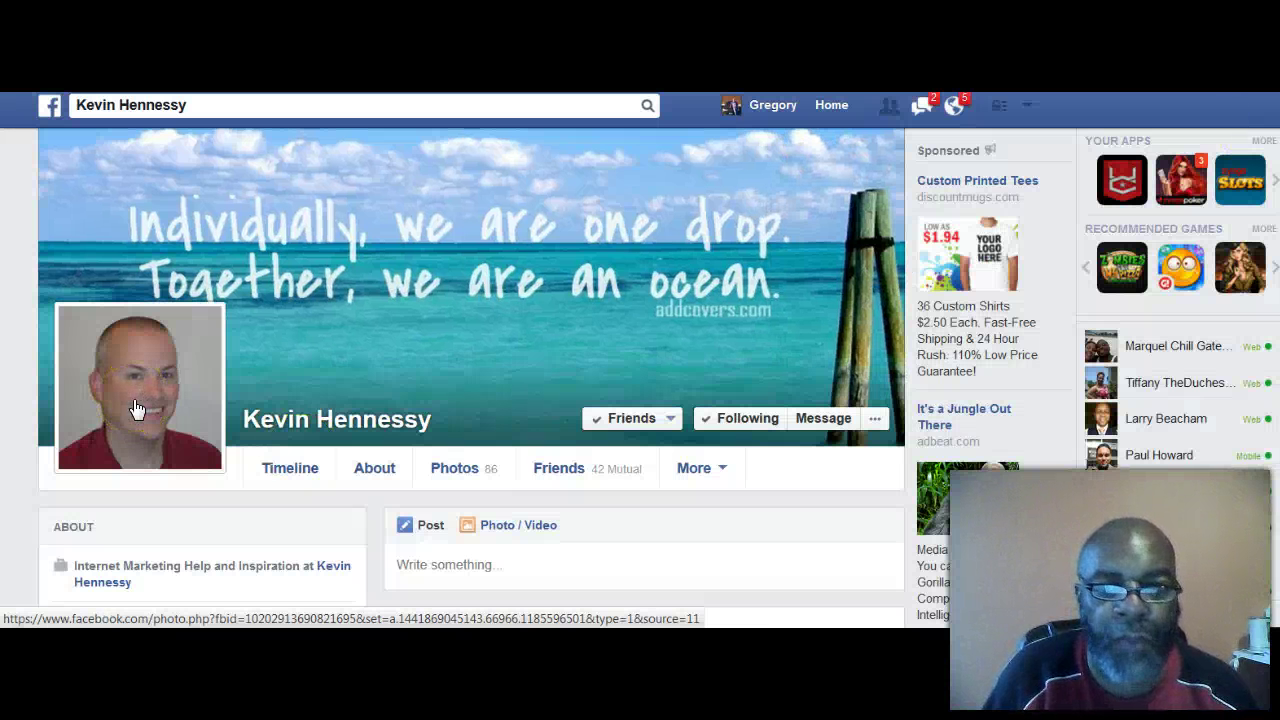
{"action": "left_click", "coordinate": [820, 108]}
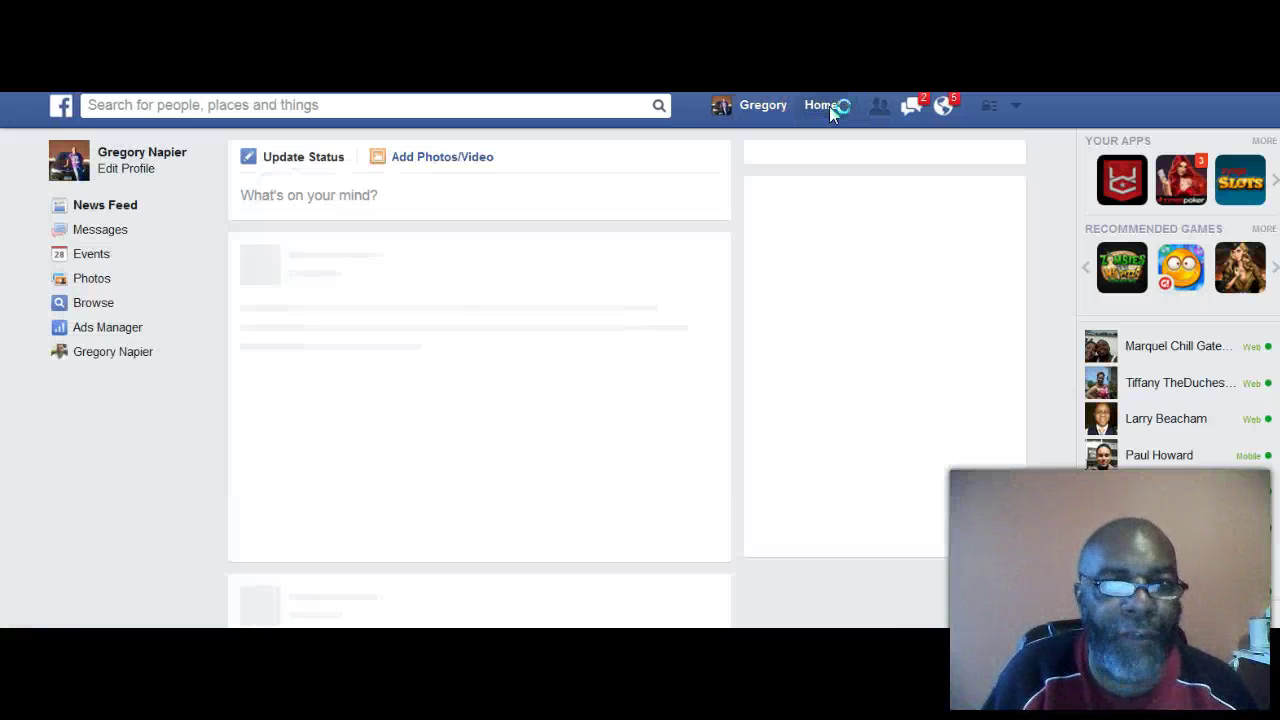
{"action": "left_click", "coordinate": [135, 208]}
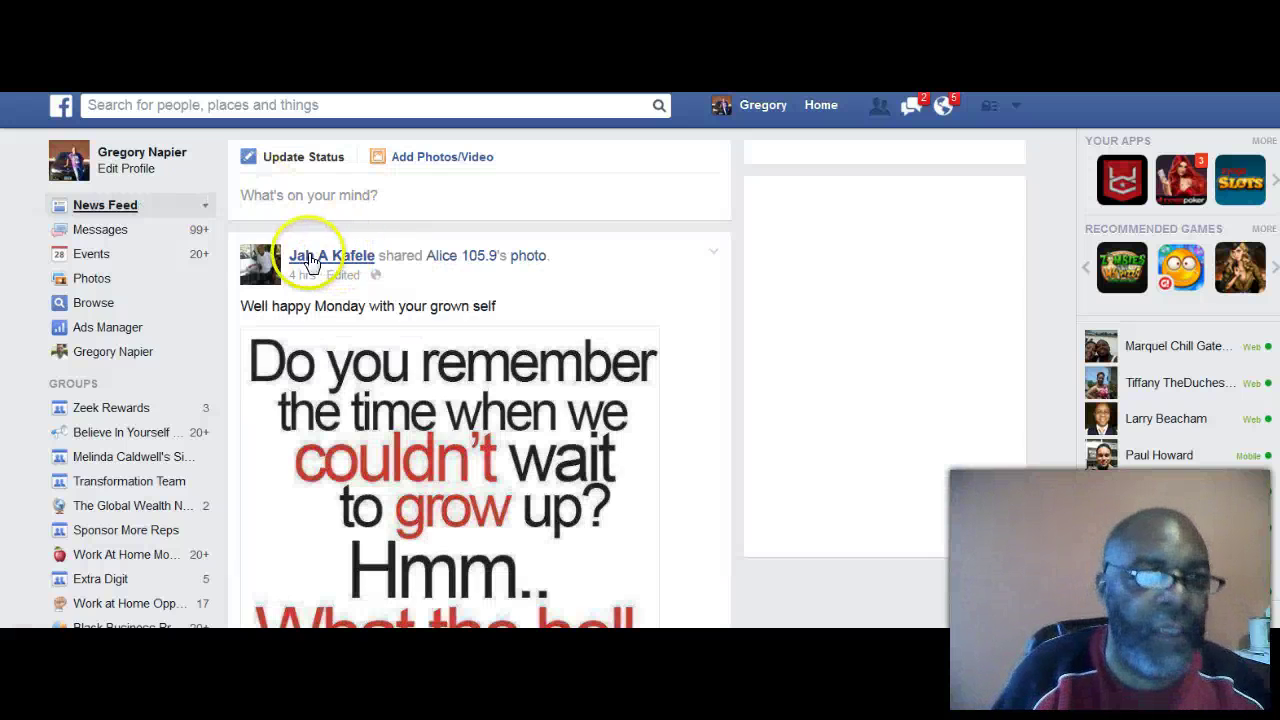
{"action": "left_click", "coordinate": [203, 206]}
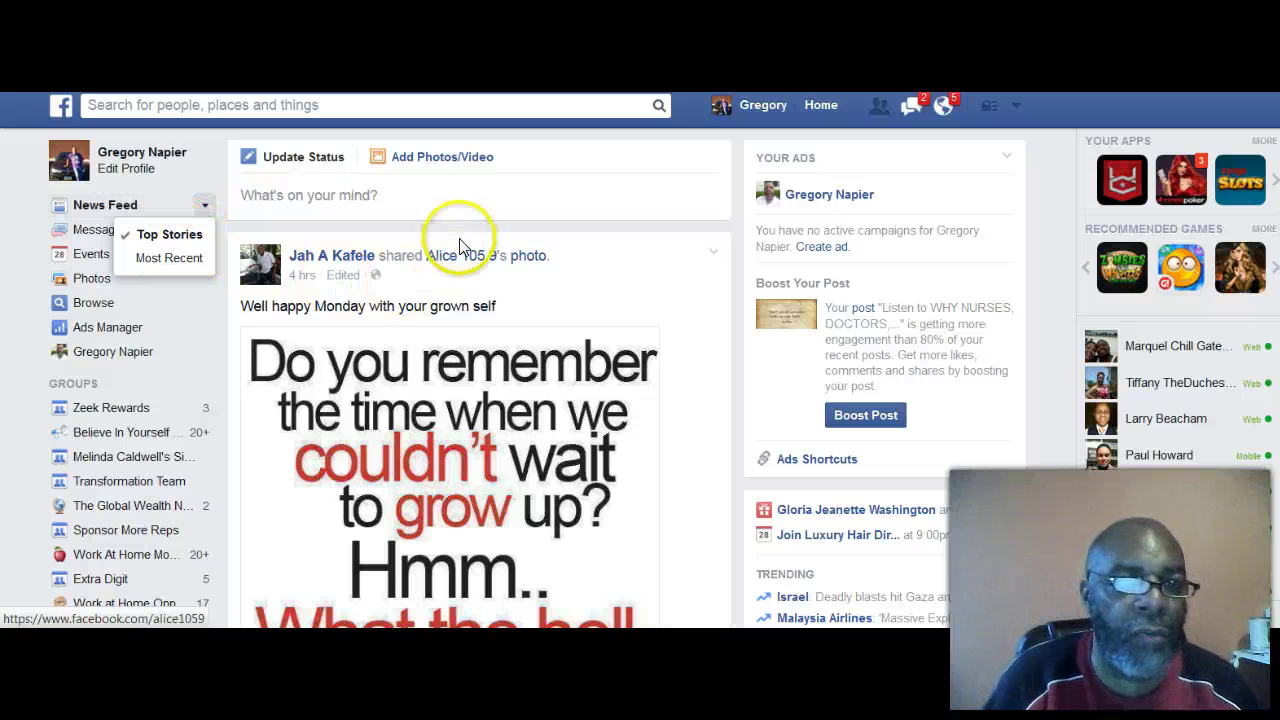
{"action": "left_click", "coordinate": [24, 176]}
{"action": "scroll", "coordinate": [466, 286], "scroll_direction": "down", "scroll_amount": 3}
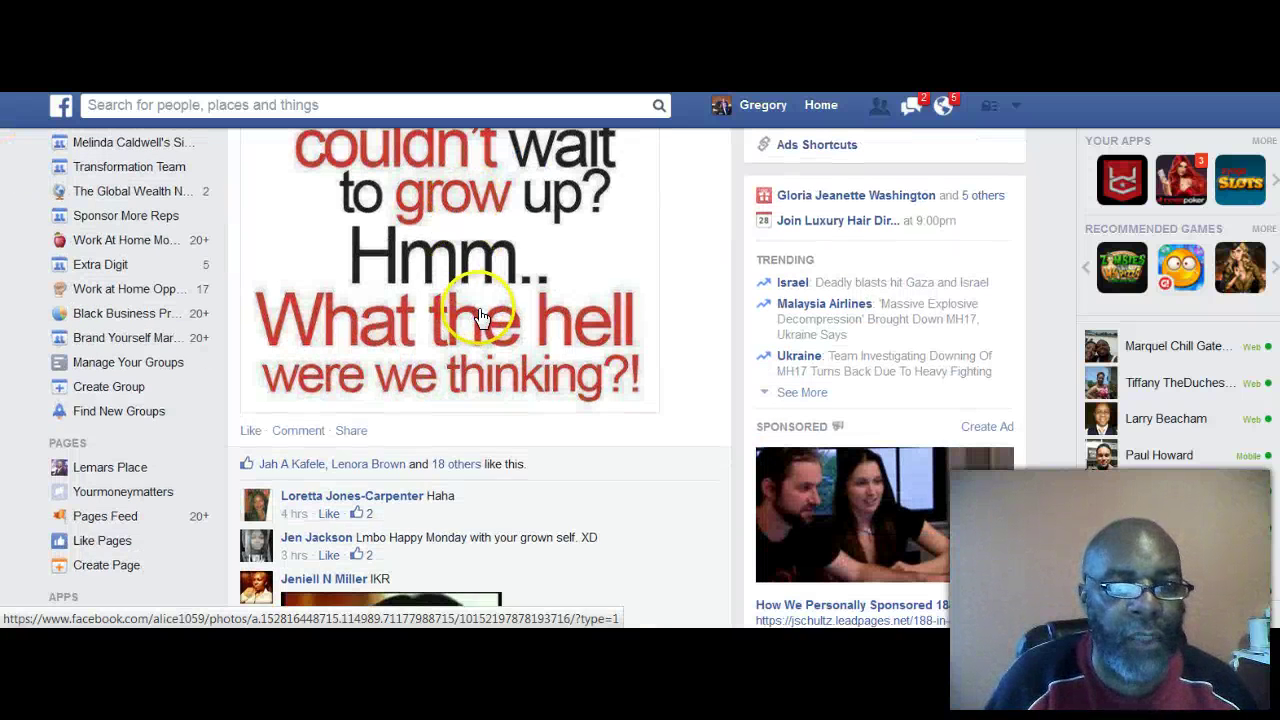
{"action": "scroll", "coordinate": [482, 316], "scroll_direction": "down", "scroll_amount": 2}
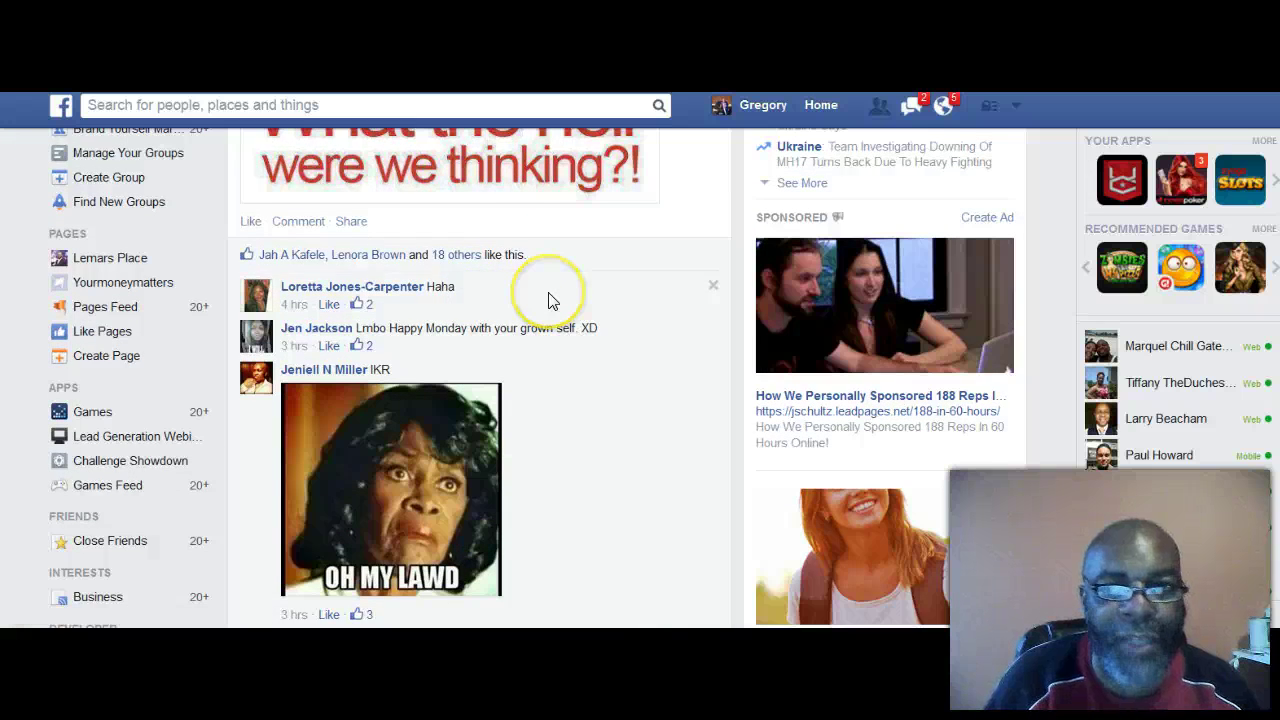
{"action": "scroll", "coordinate": [548, 300], "scroll_direction": "down", "scroll_amount": 2}
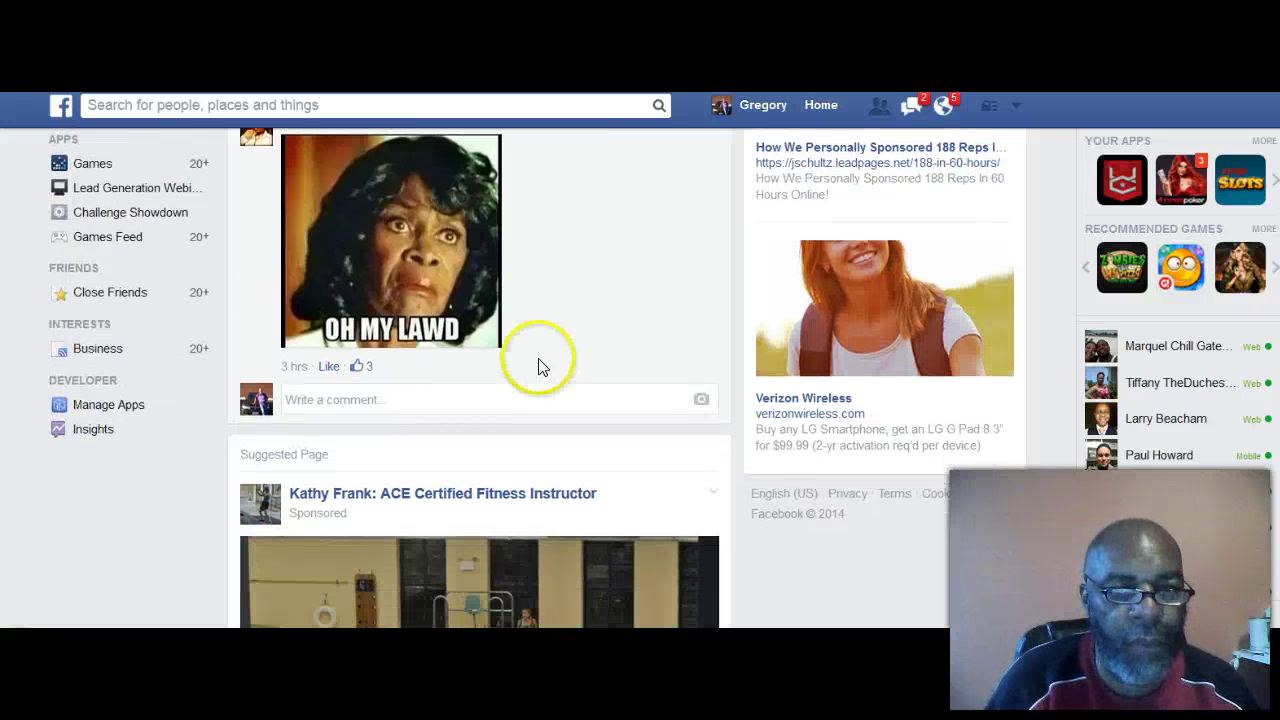
{"action": "scroll", "coordinate": [523, 374], "scroll_direction": "down", "scroll_amount": 3}
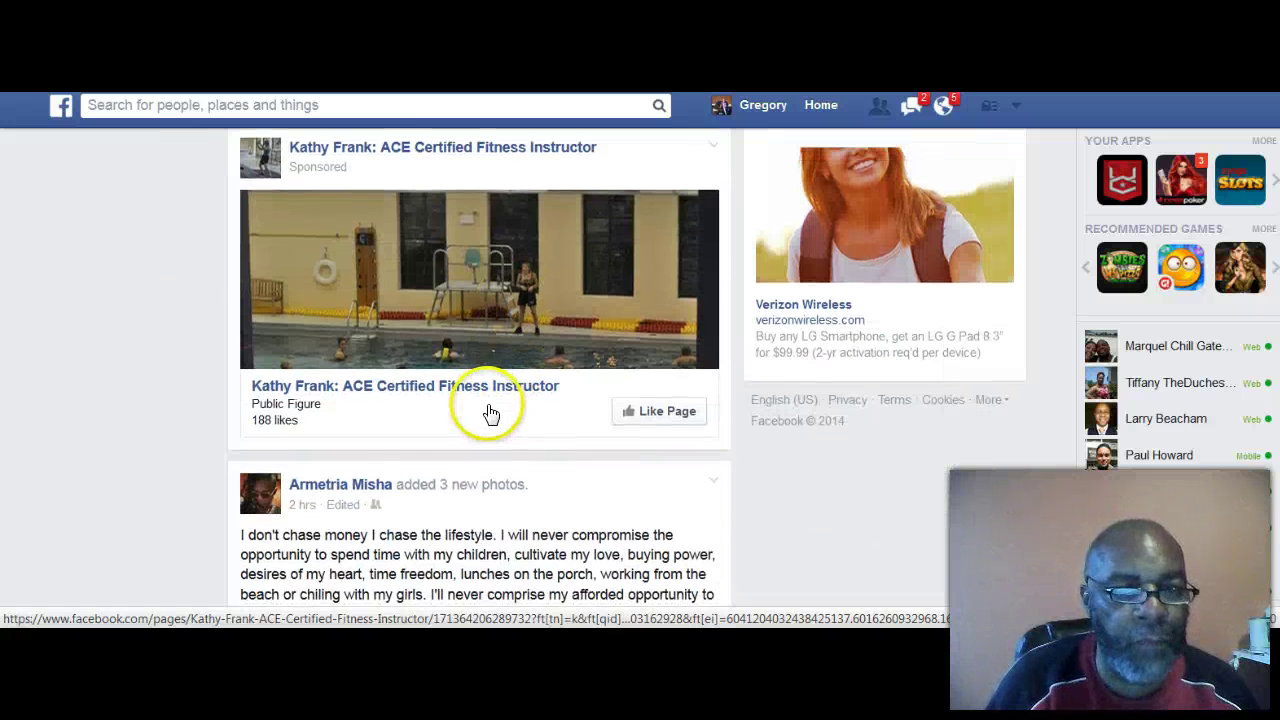
{"action": "scroll", "coordinate": [486, 410], "scroll_direction": "down", "scroll_amount": 2}
{"action": "scroll", "coordinate": [382, 370], "scroll_direction": "down", "scroll_amount": 4}
{"action": "scroll", "coordinate": [382, 370], "scroll_direction": "up", "scroll_amount": 3}
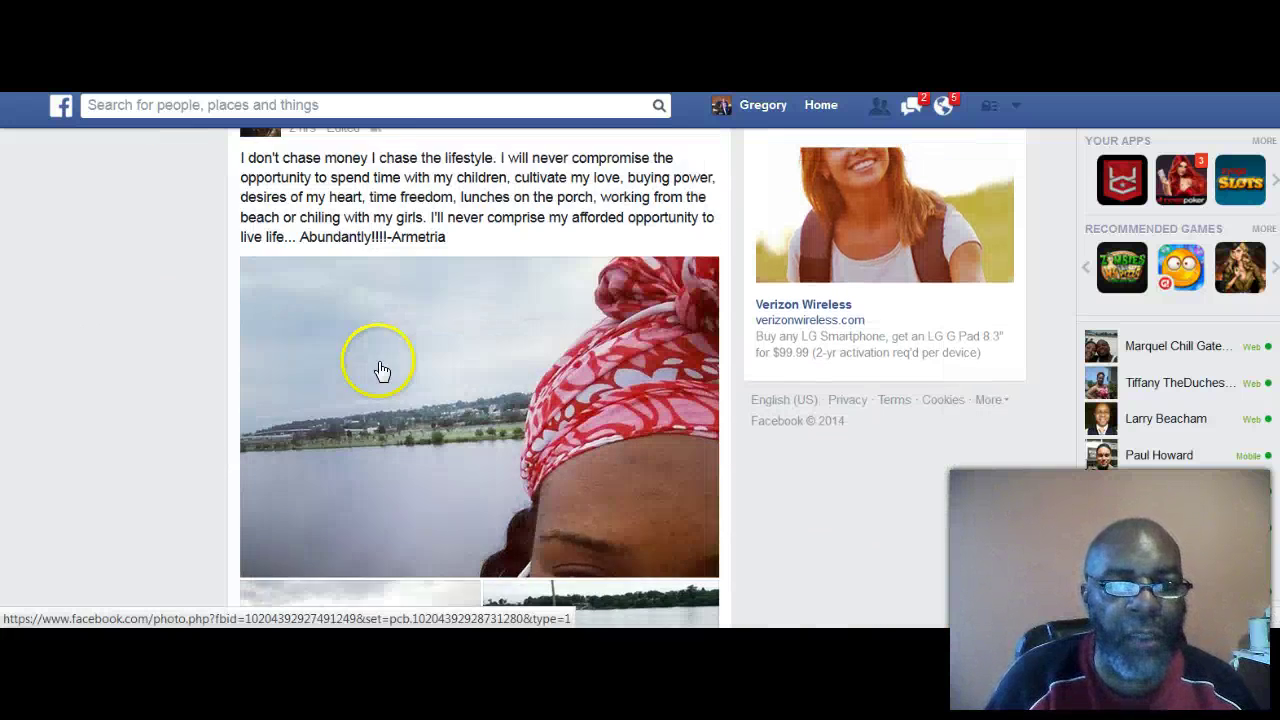
{"action": "scroll", "coordinate": [382, 370], "scroll_direction": "down", "scroll_amount": 5}
{"action": "scroll", "coordinate": [380, 370], "scroll_direction": "down", "scroll_amount": 5}
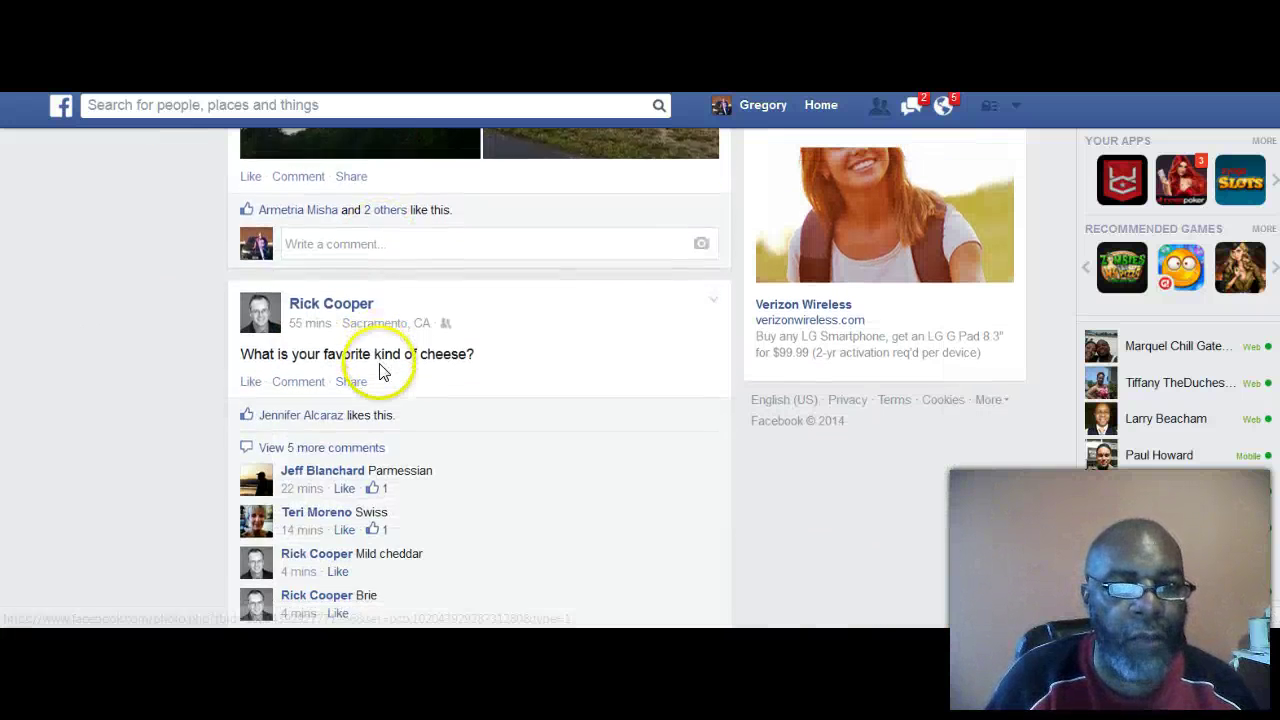
{"action": "scroll", "coordinate": [380, 342], "scroll_direction": "up", "scroll_amount": 2}
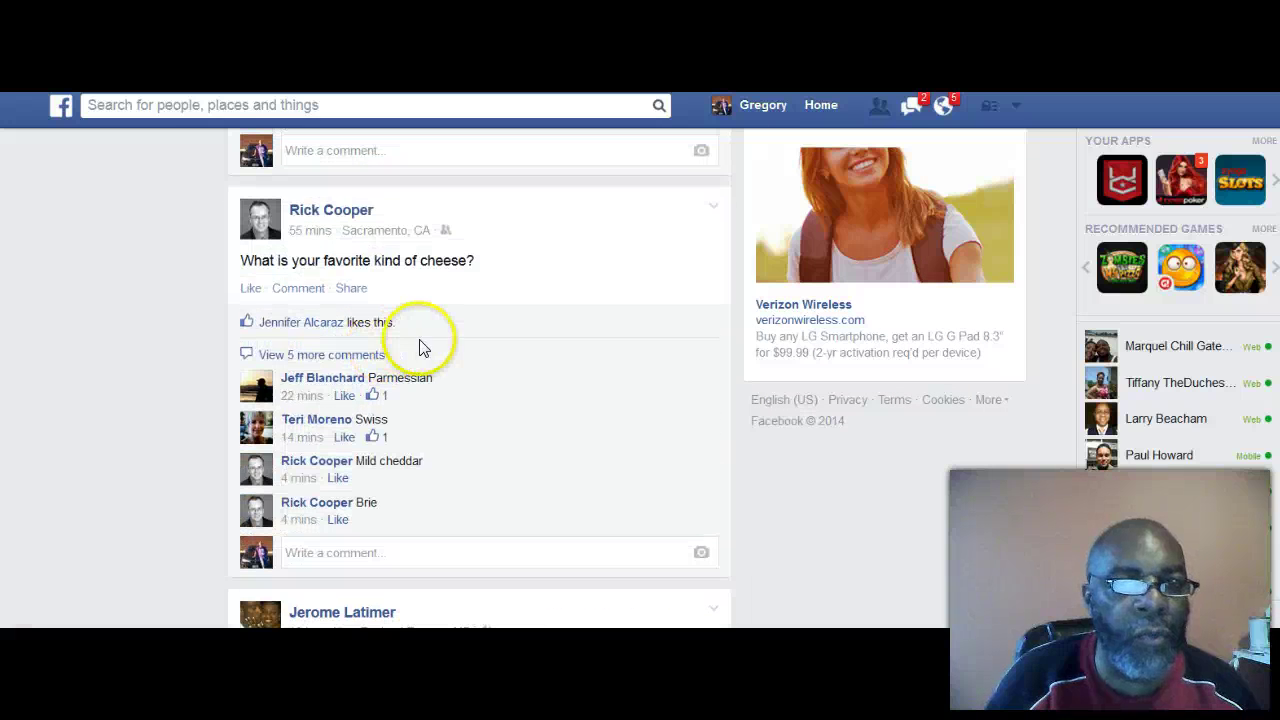
Step: Like the favorite-cheese question post and comment 'Hot Pepper' on it
{"action": "left_click", "coordinate": [250, 290]}
{"action": "scroll", "coordinate": [465, 370], "scroll_direction": "down", "scroll_amount": 1}
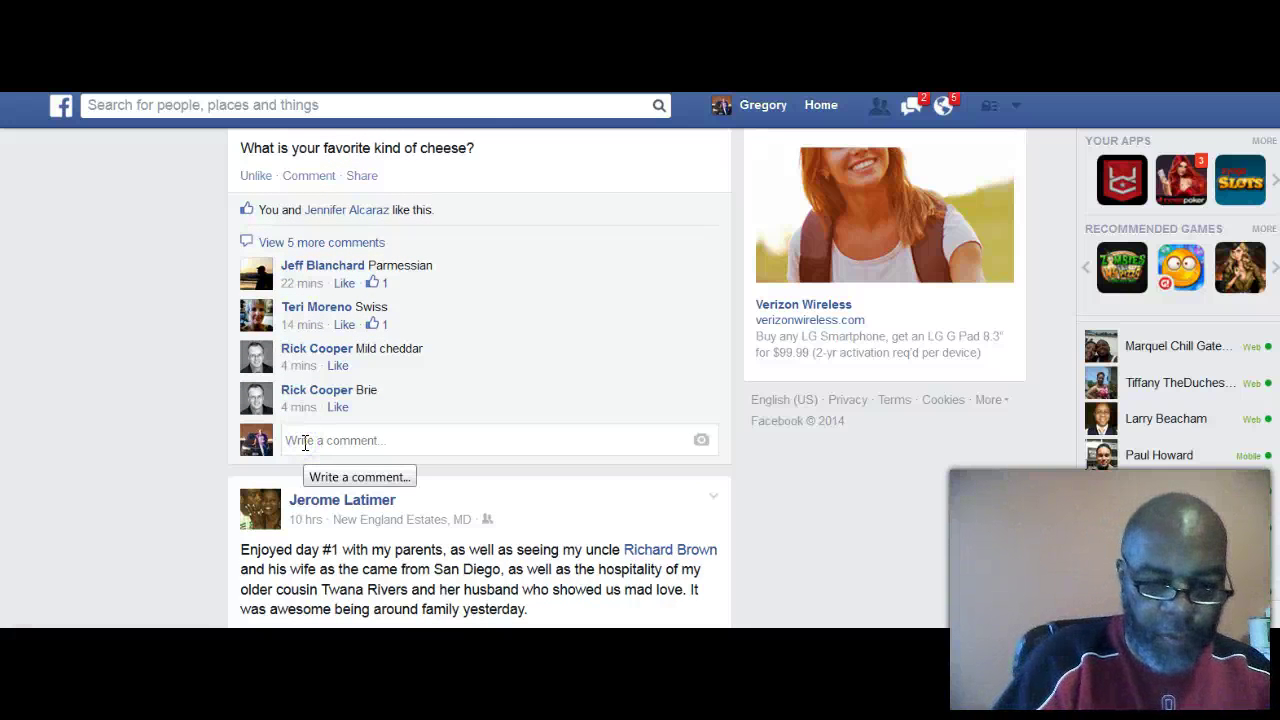
{"action": "left_click", "coordinate": [305, 443]}
{"action": "type", "text": "Hot"}
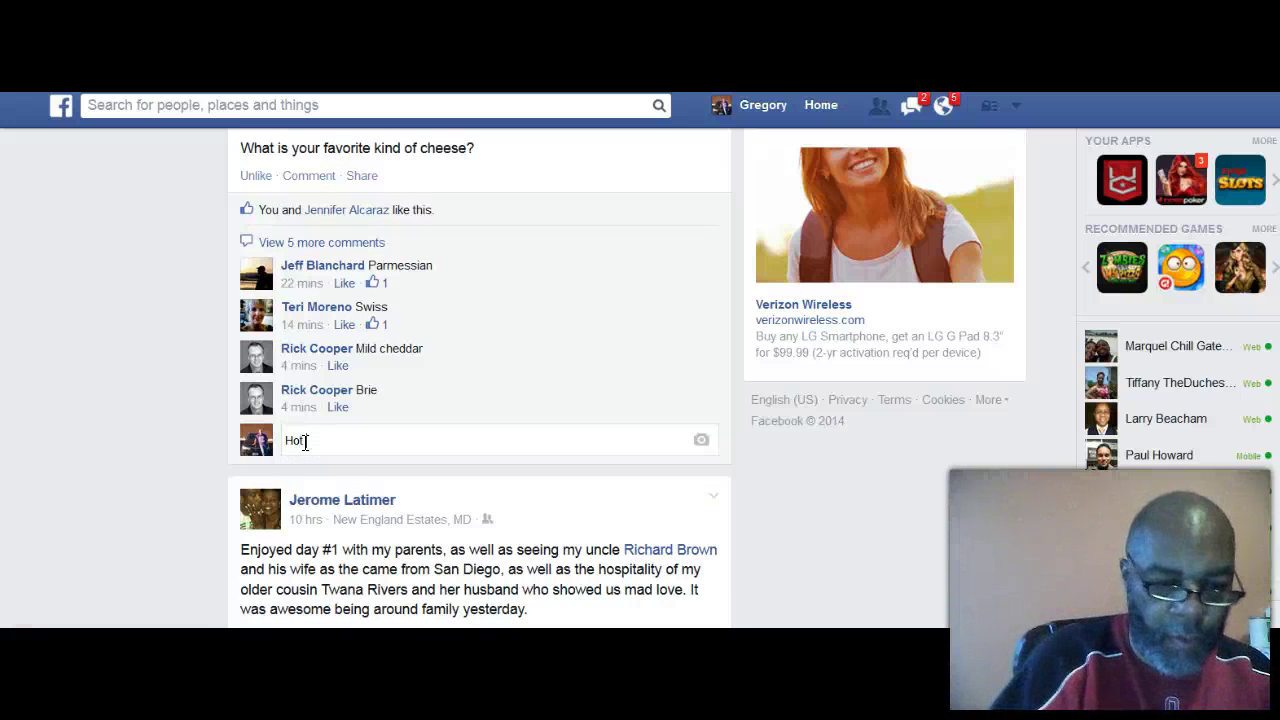
{"action": "type", "text": " Pepper"}
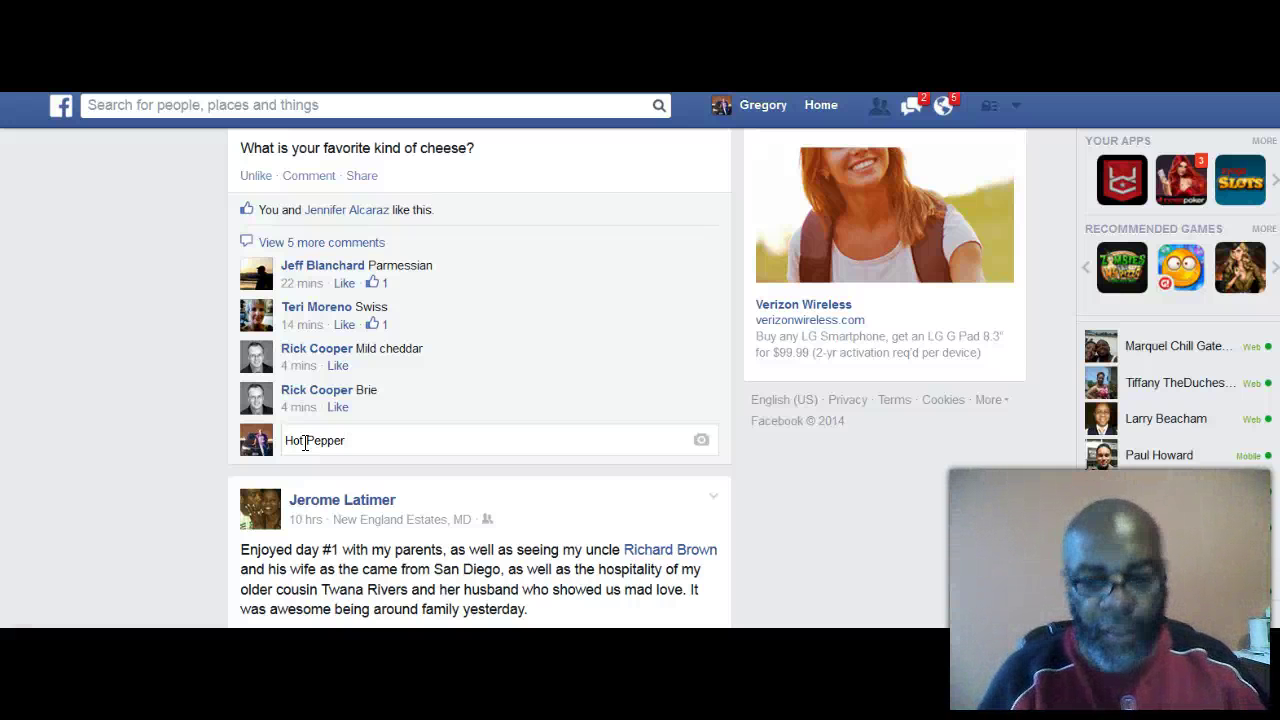
{"action": "key", "text": "Return"}
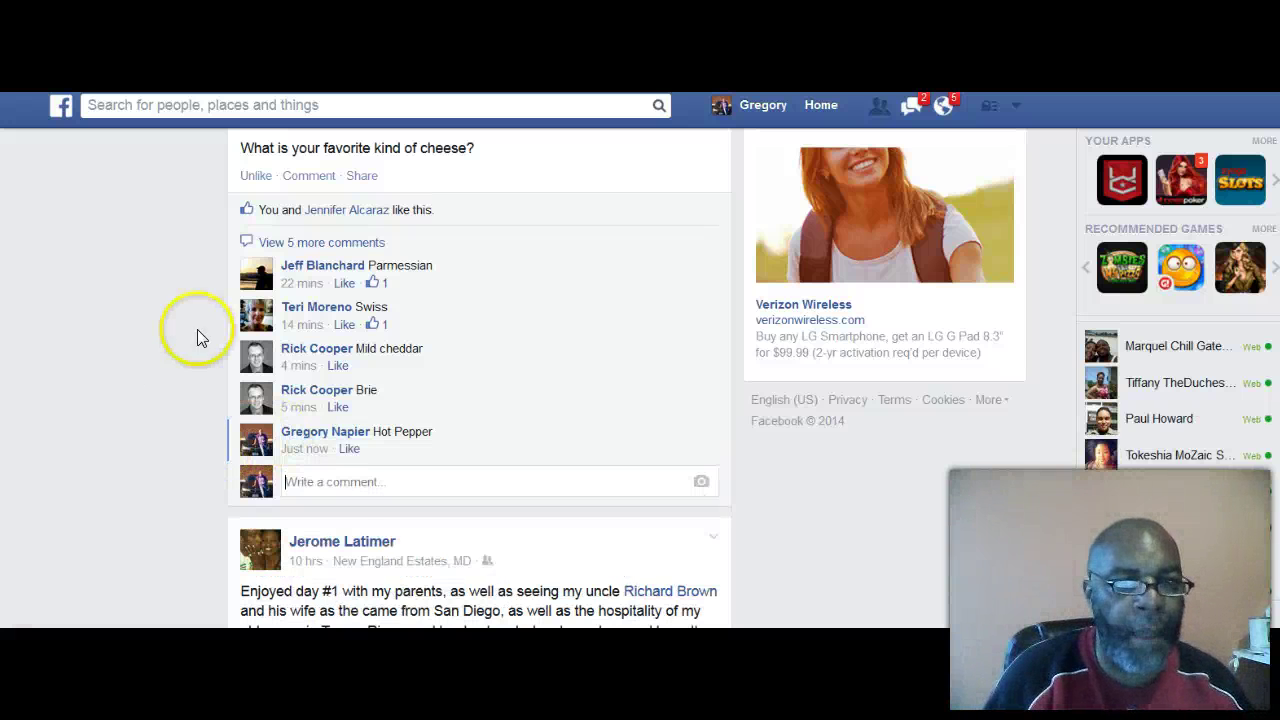
{"action": "scroll", "coordinate": [184, 370], "scroll_direction": "up", "scroll_amount": 2}
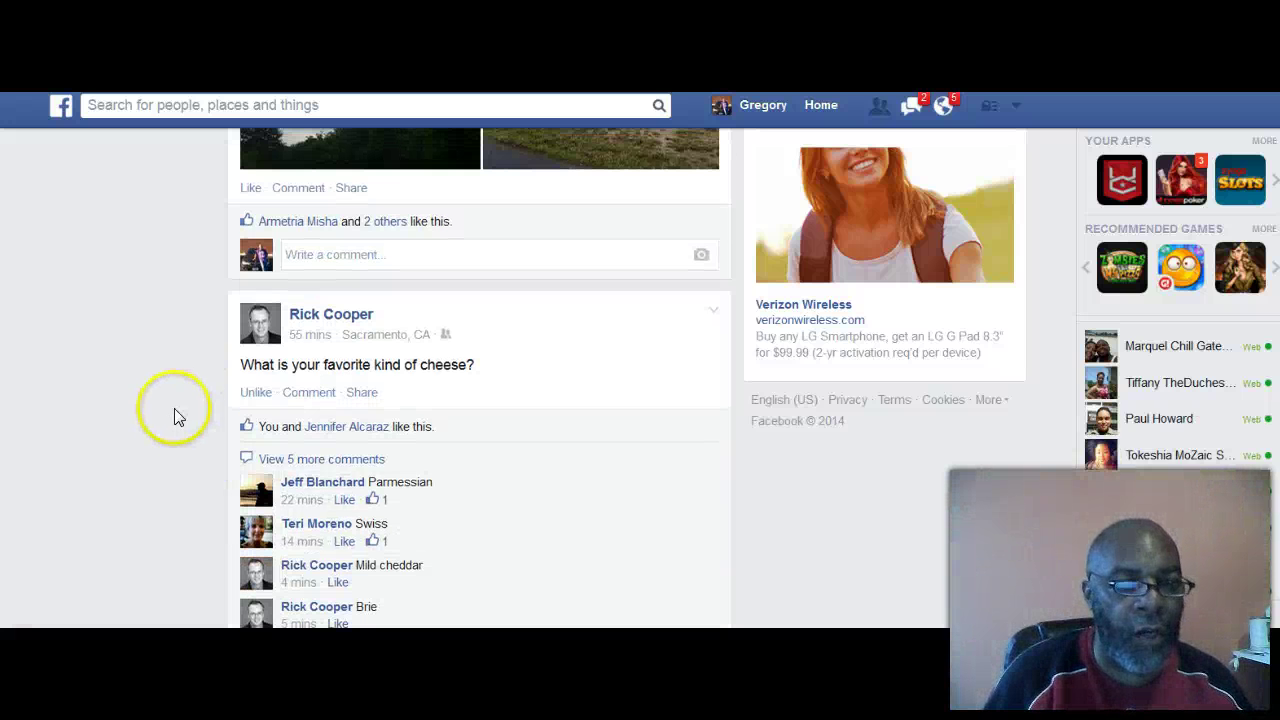
{"action": "scroll", "coordinate": [174, 425], "scroll_direction": "down", "scroll_amount": 3}
{"action": "scroll", "coordinate": [174, 420], "scroll_direction": "down", "scroll_amount": 3}
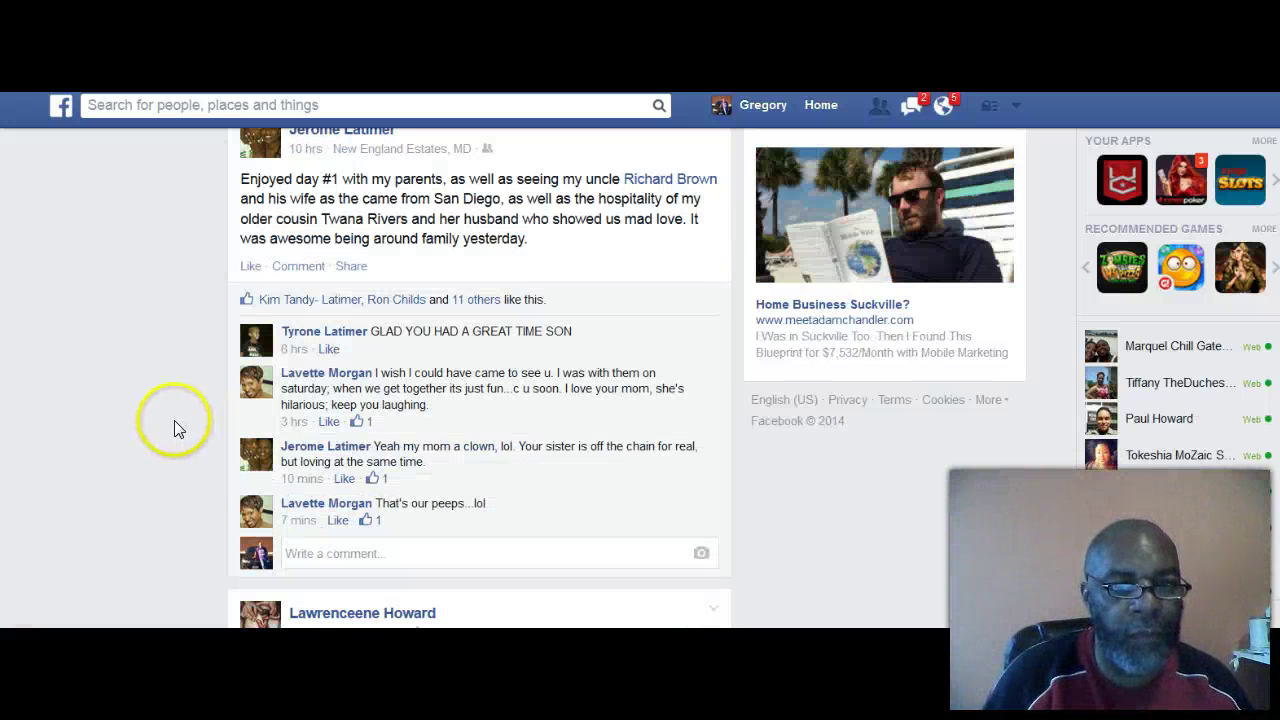
{"action": "scroll", "coordinate": [170, 406], "scroll_direction": "down", "scroll_amount": 6}
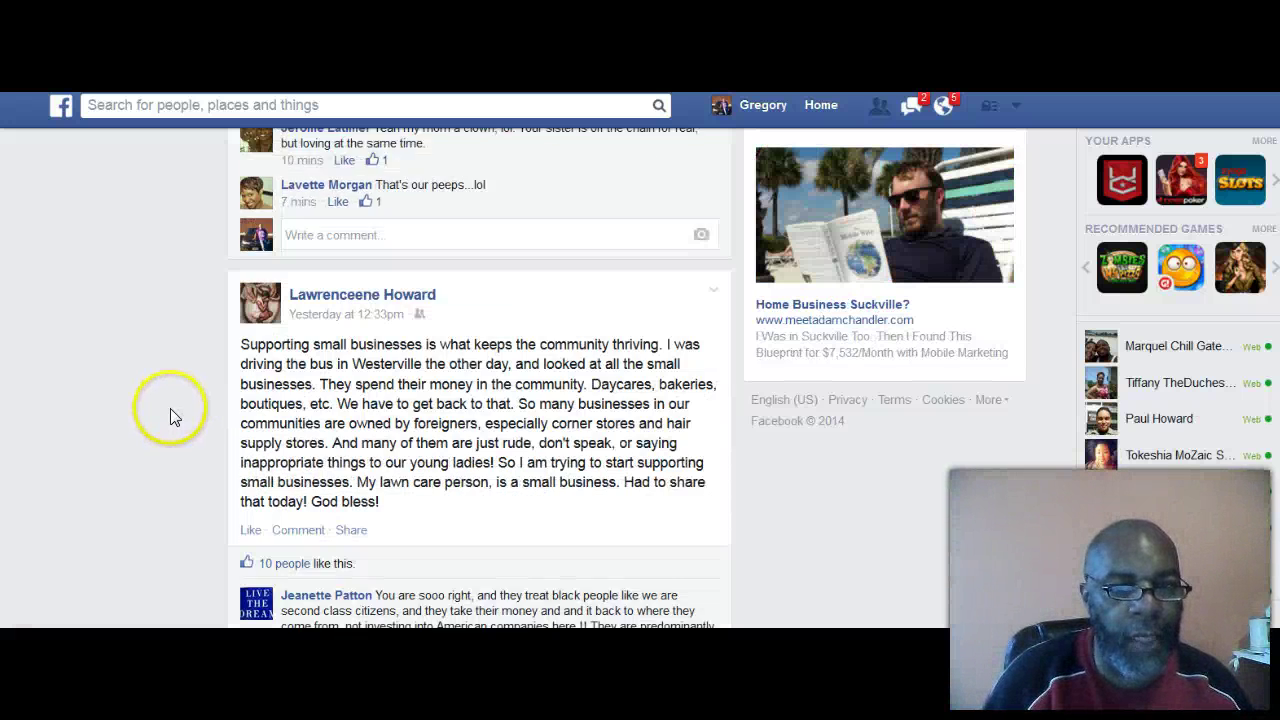
Step: Scroll down to the 'Cats or dogs?' post and load its 6 more comments
{"action": "scroll", "coordinate": [172, 412], "scroll_direction": "down", "scroll_amount": 6}
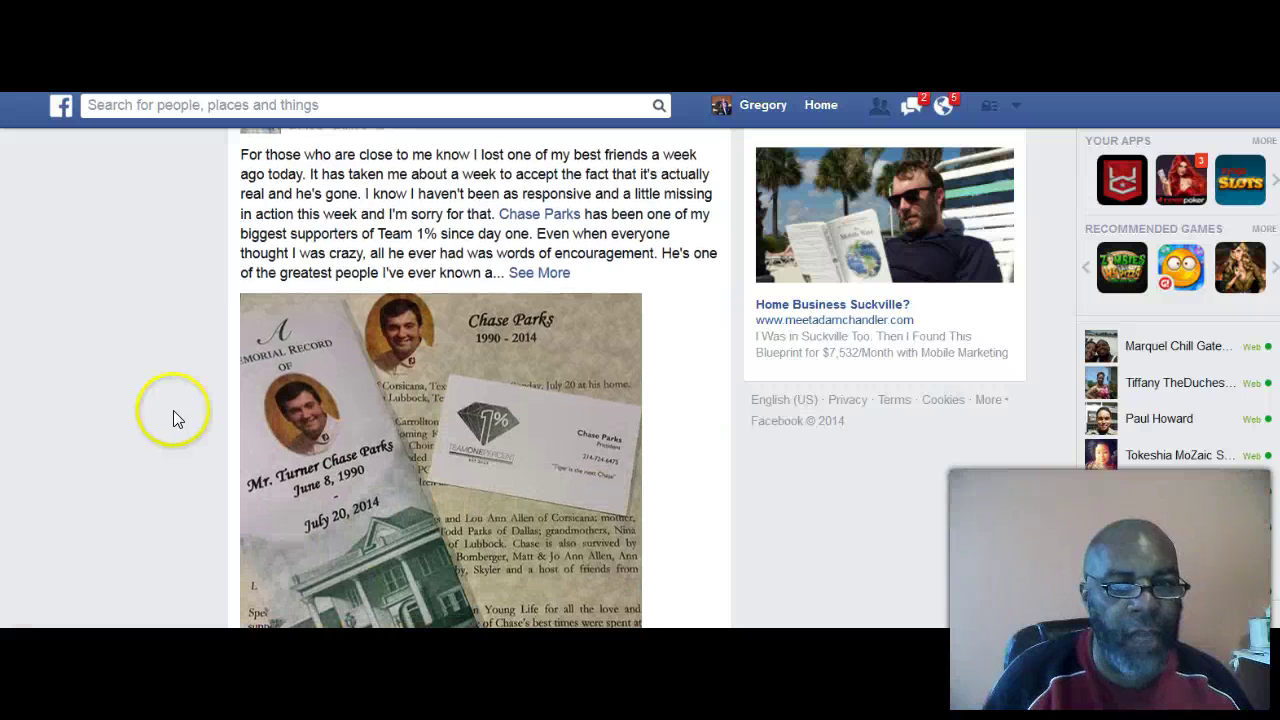
{"action": "scroll", "coordinate": [173, 410], "scroll_direction": "down", "scroll_amount": 1}
{"action": "scroll", "coordinate": [173, 420], "scroll_direction": "down", "scroll_amount": 3}
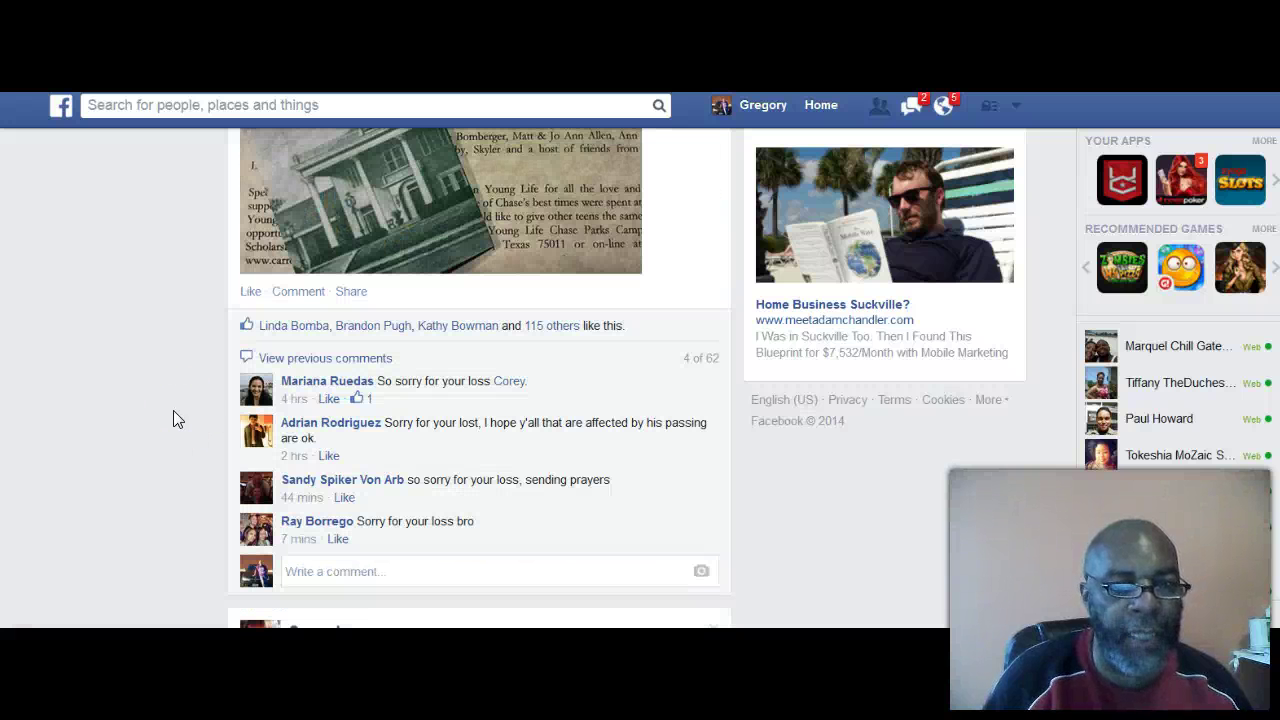
{"action": "scroll", "coordinate": [173, 420], "scroll_direction": "down", "scroll_amount": 3}
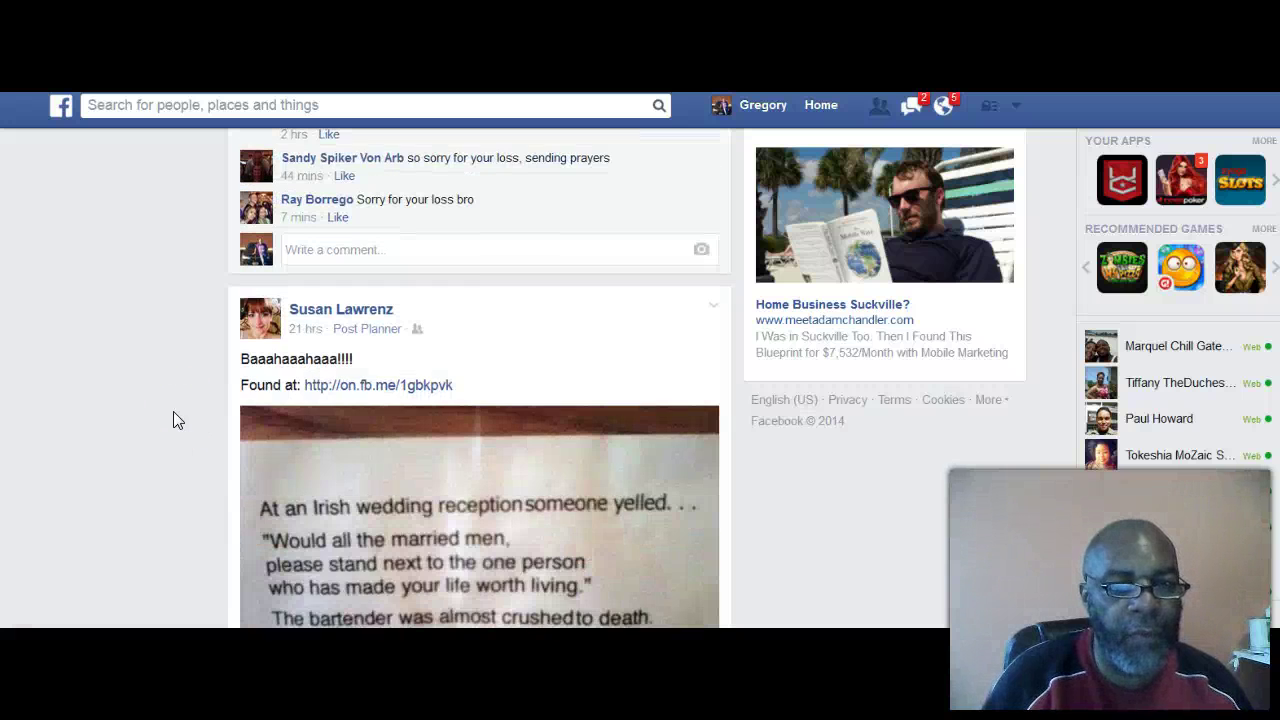
{"action": "scroll", "coordinate": [174, 411], "scroll_direction": "down", "scroll_amount": 2}
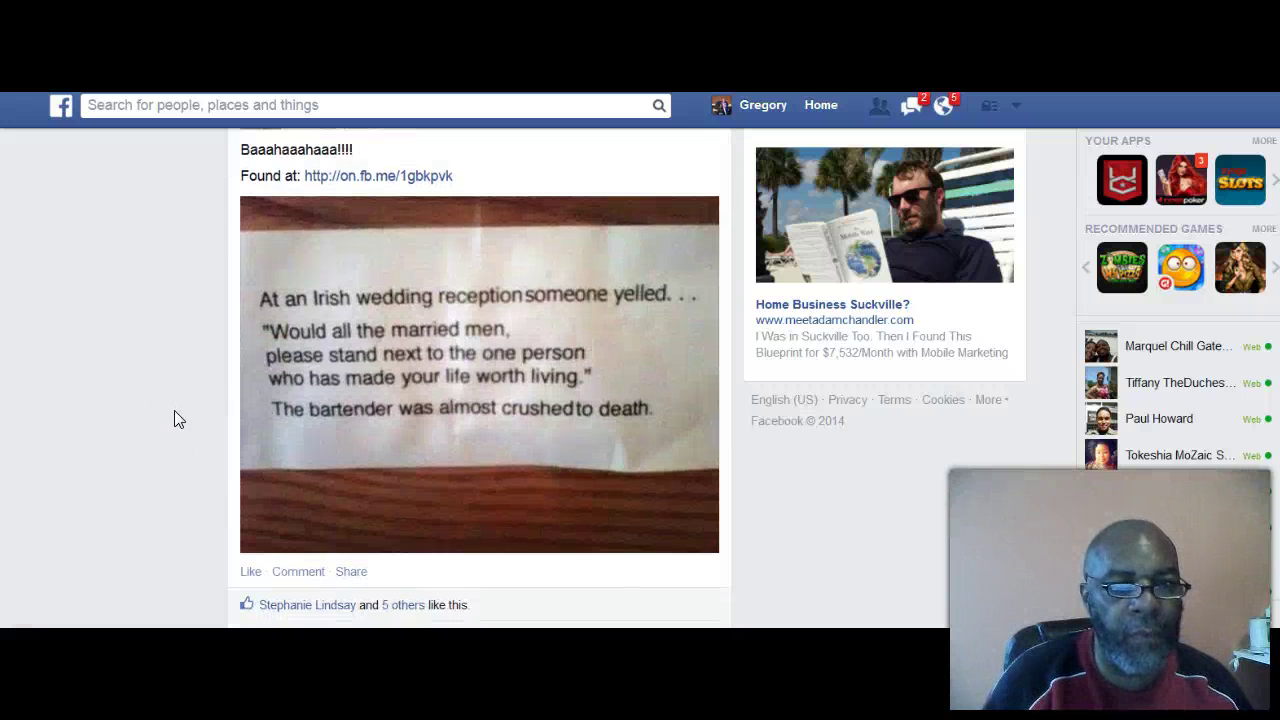
{"action": "scroll", "coordinate": [174, 419], "scroll_direction": "down", "scroll_amount": 5}
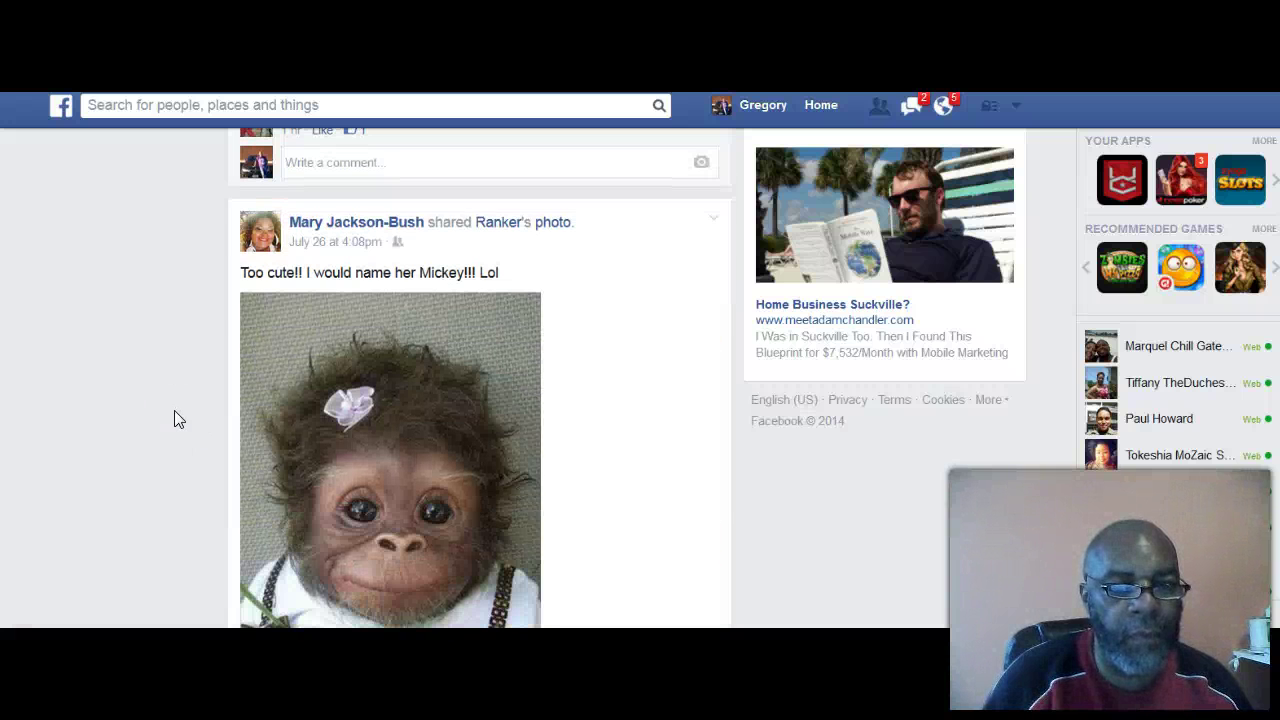
{"action": "scroll", "coordinate": [174, 410], "scroll_direction": "down", "scroll_amount": 5}
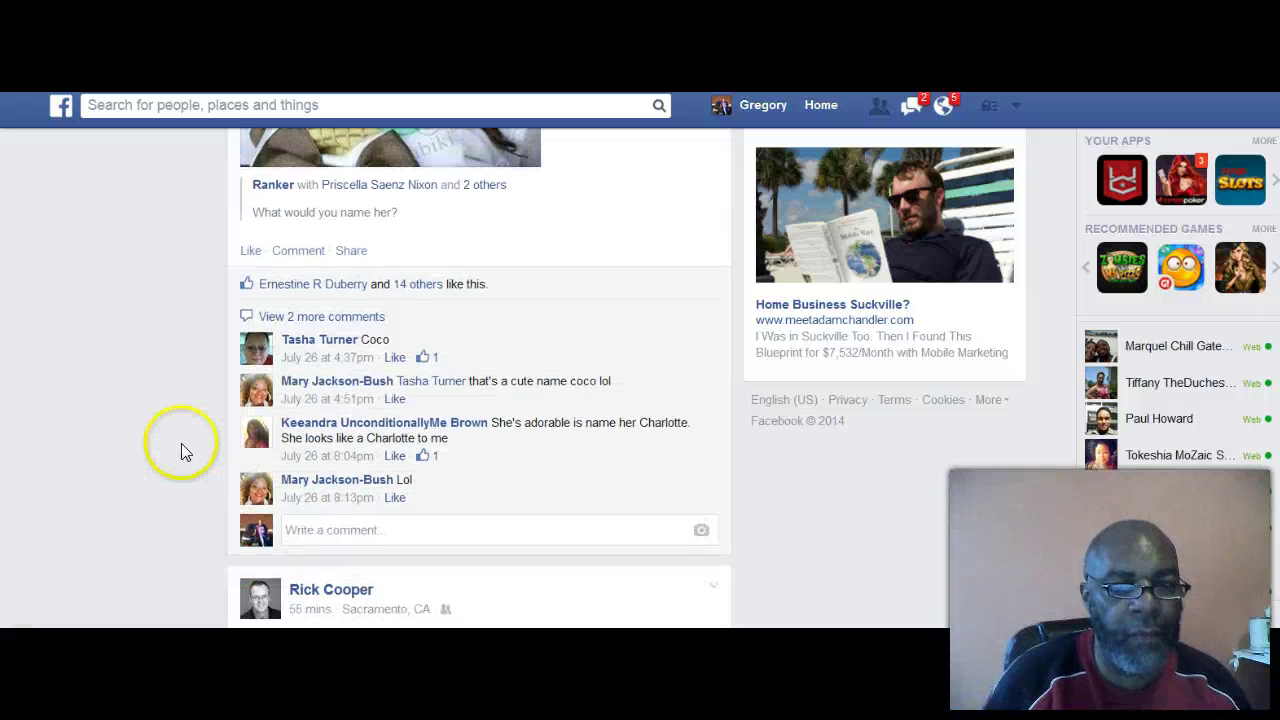
{"action": "scroll", "coordinate": [182, 451], "scroll_direction": "down", "scroll_amount": 5}
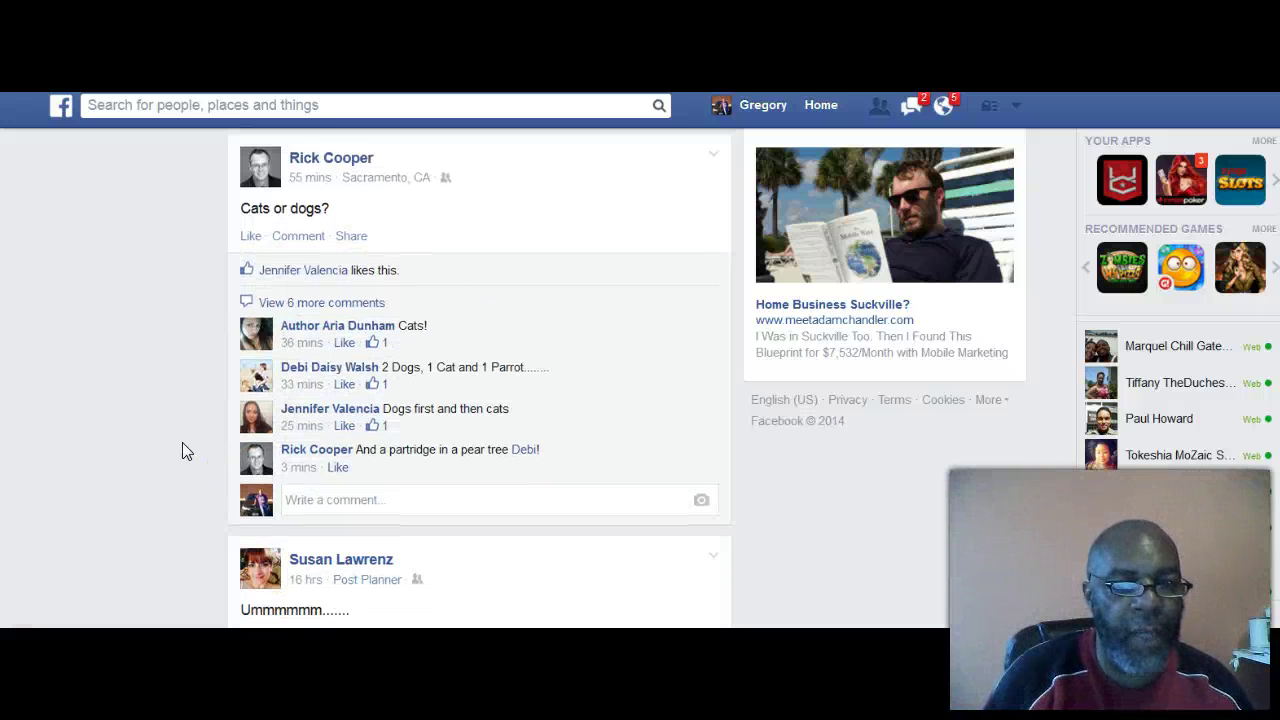
{"action": "left_click", "coordinate": [283, 301]}
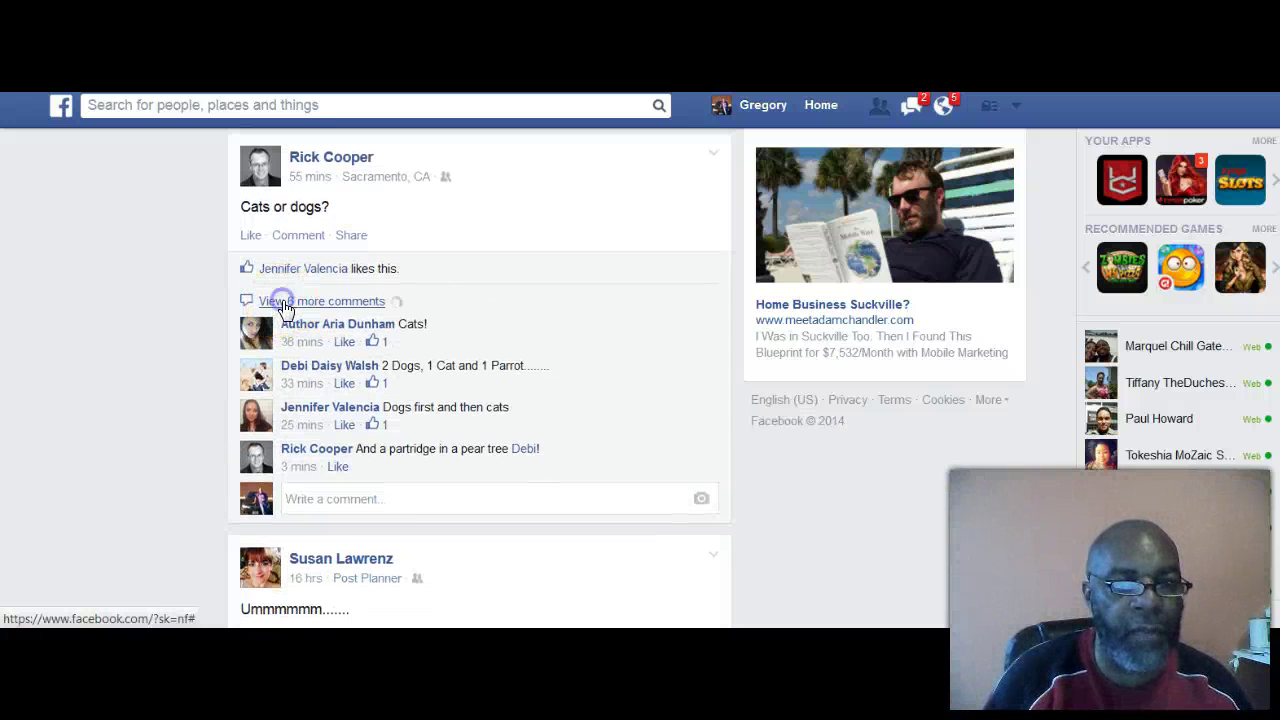
{"action": "scroll", "coordinate": [152, 372], "scroll_direction": "down", "scroll_amount": 1}
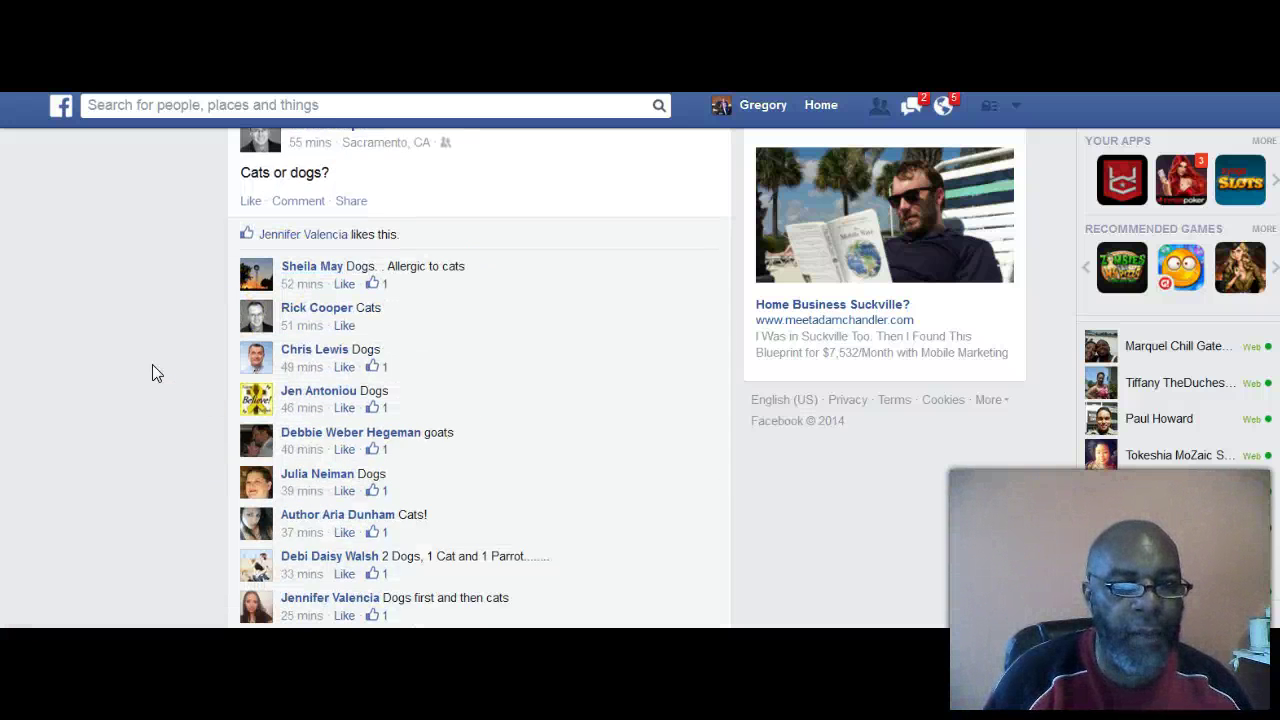
{"action": "scroll", "coordinate": [152, 368], "scroll_direction": "down", "scroll_amount": 2}
{"action": "scroll", "coordinate": [186, 390], "scroll_direction": "down", "scroll_amount": 3}
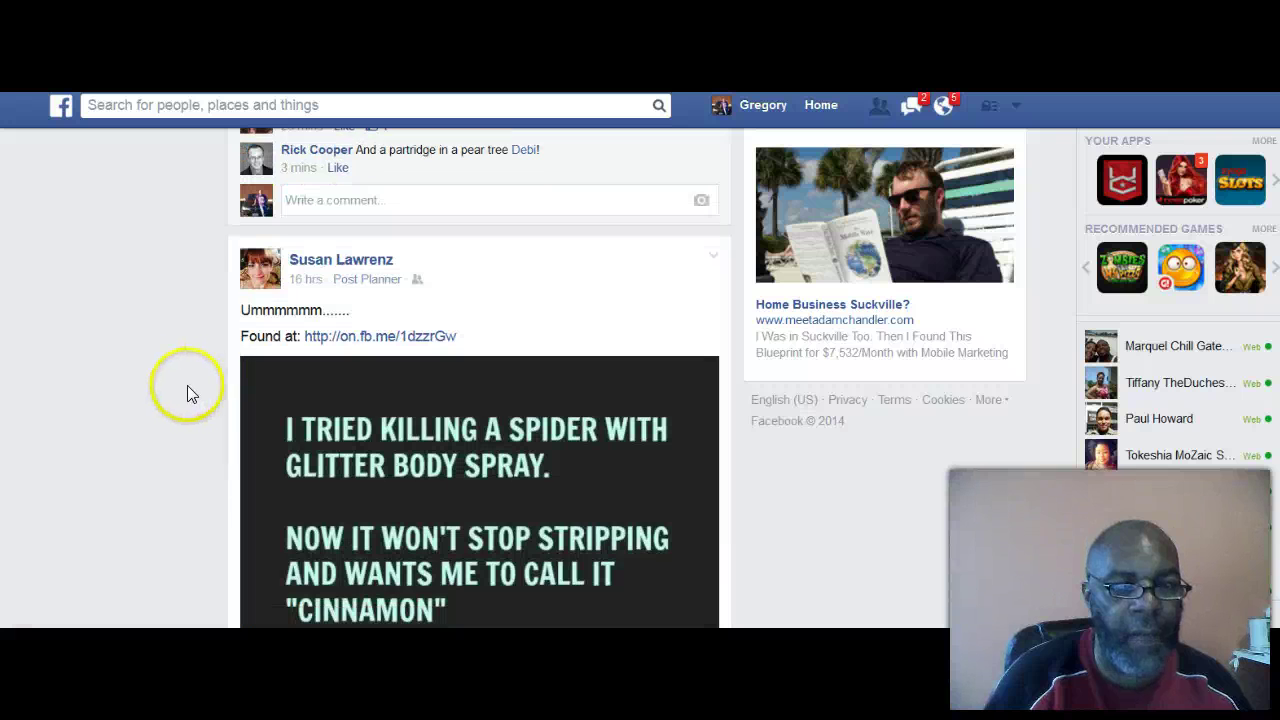
{"action": "scroll", "coordinate": [175, 393], "scroll_direction": "down", "scroll_amount": 2}
{"action": "scroll", "coordinate": [175, 385], "scroll_direction": "down", "scroll_amount": 4}
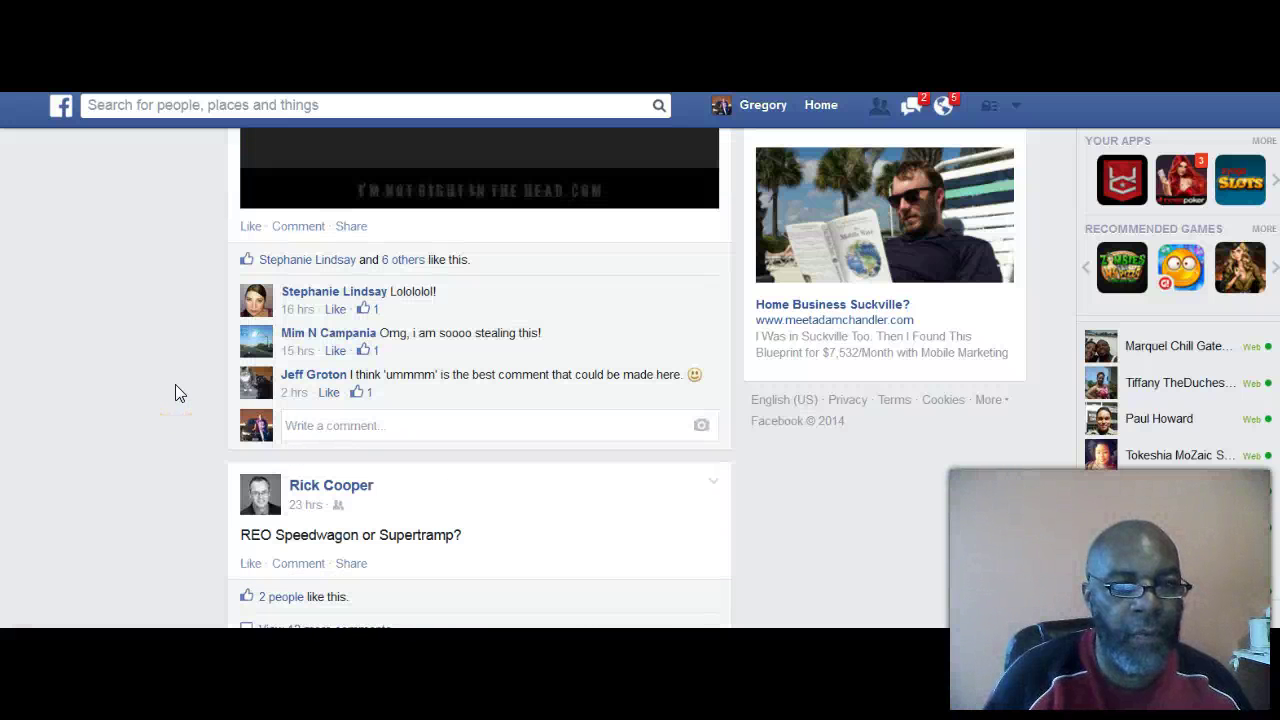
{"action": "scroll", "coordinate": [175, 391], "scroll_direction": "down", "scroll_amount": 1}
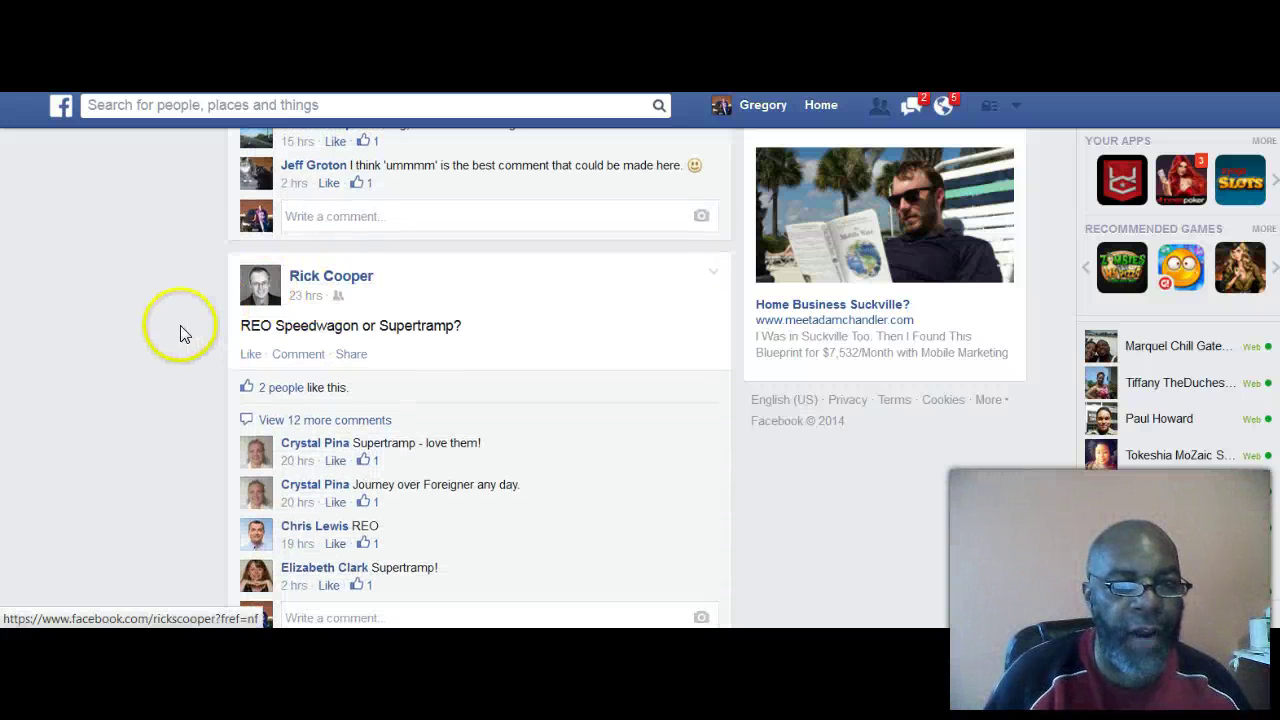
{"action": "scroll", "coordinate": [170, 360], "scroll_direction": "down", "scroll_amount": 1}
{"action": "scroll", "coordinate": [170, 362], "scroll_direction": "down", "scroll_amount": 5}
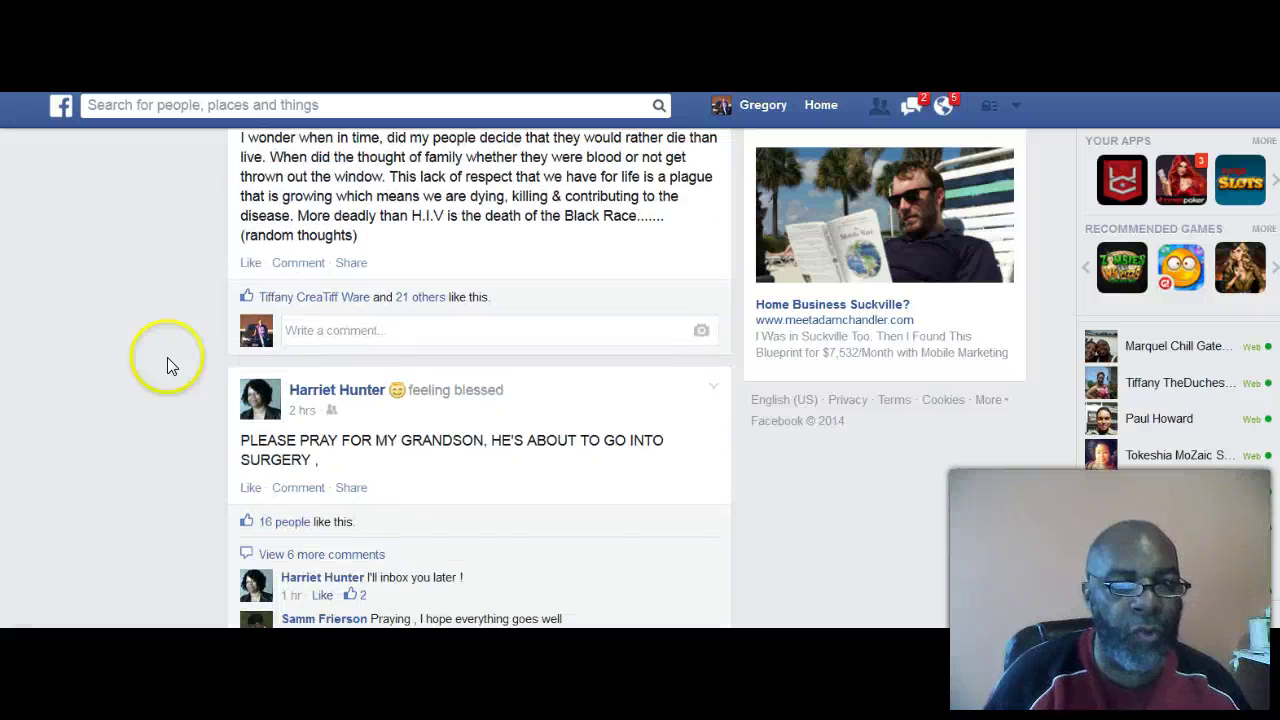
{"action": "scroll", "coordinate": [168, 365], "scroll_direction": "down", "scroll_amount": 3}
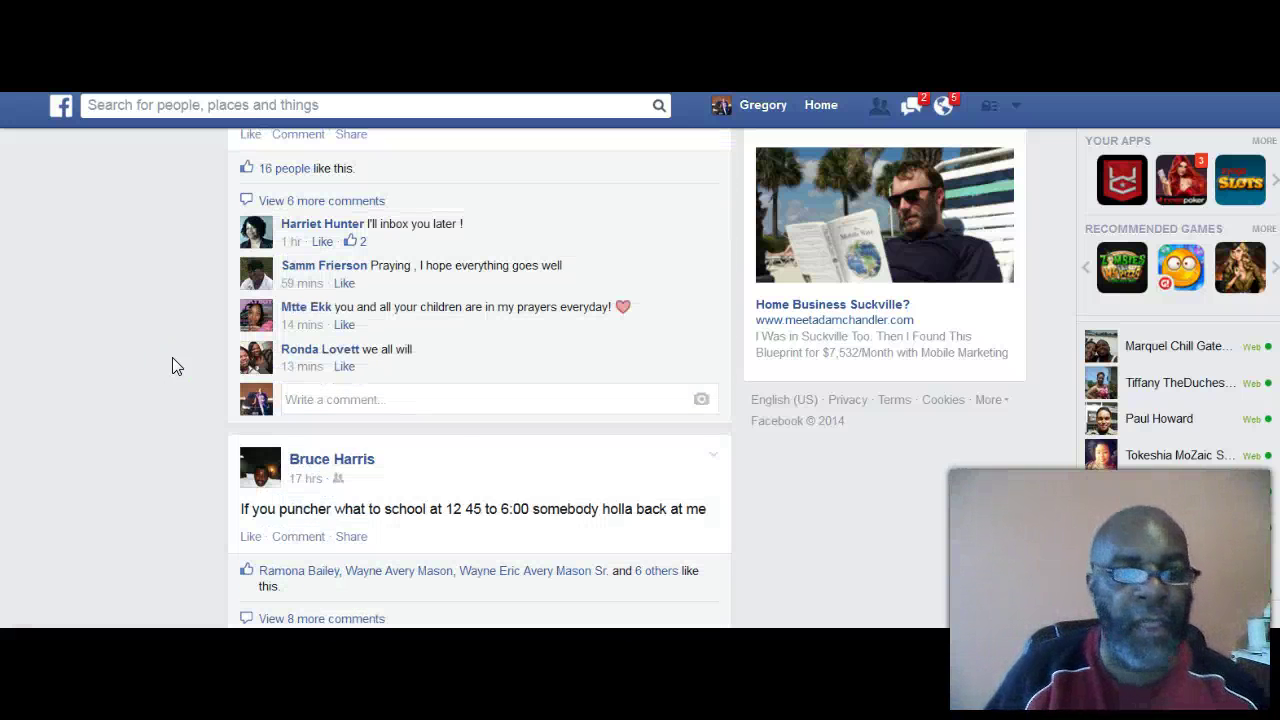
{"action": "scroll", "coordinate": [171, 360], "scroll_direction": "down", "scroll_amount": 3}
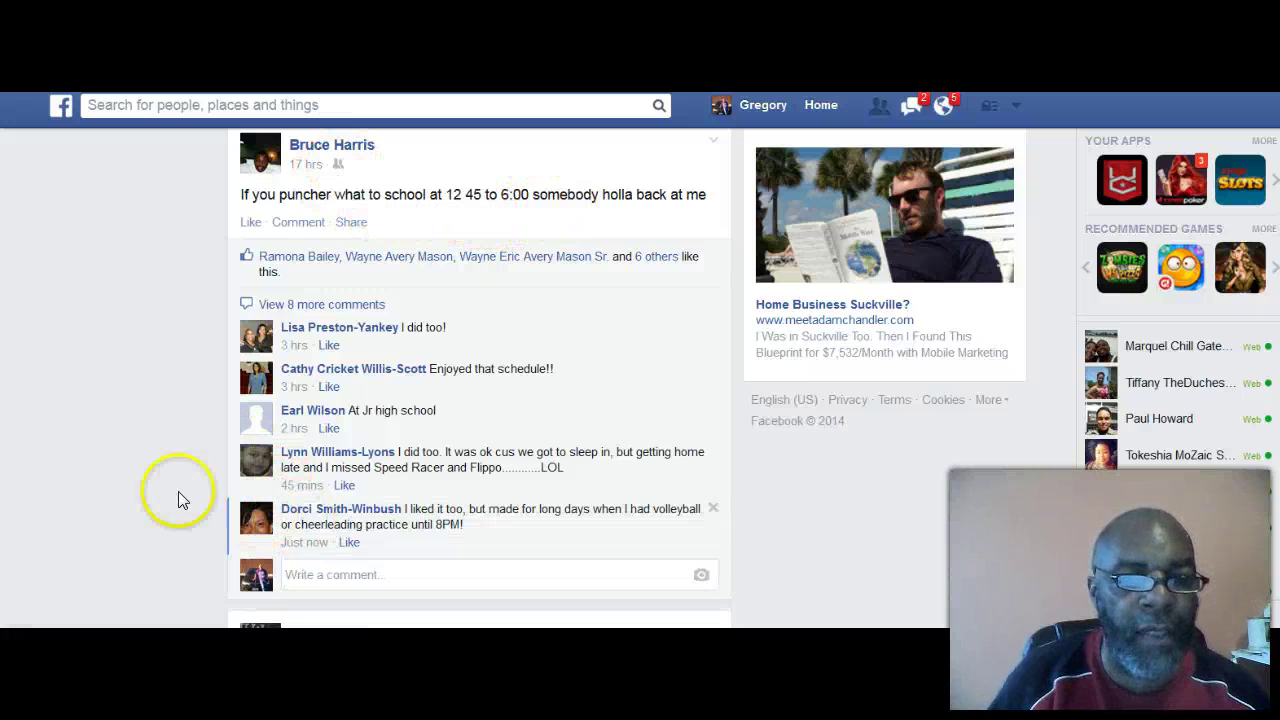
{"action": "scroll", "coordinate": [162, 484], "scroll_direction": "down", "scroll_amount": 1}
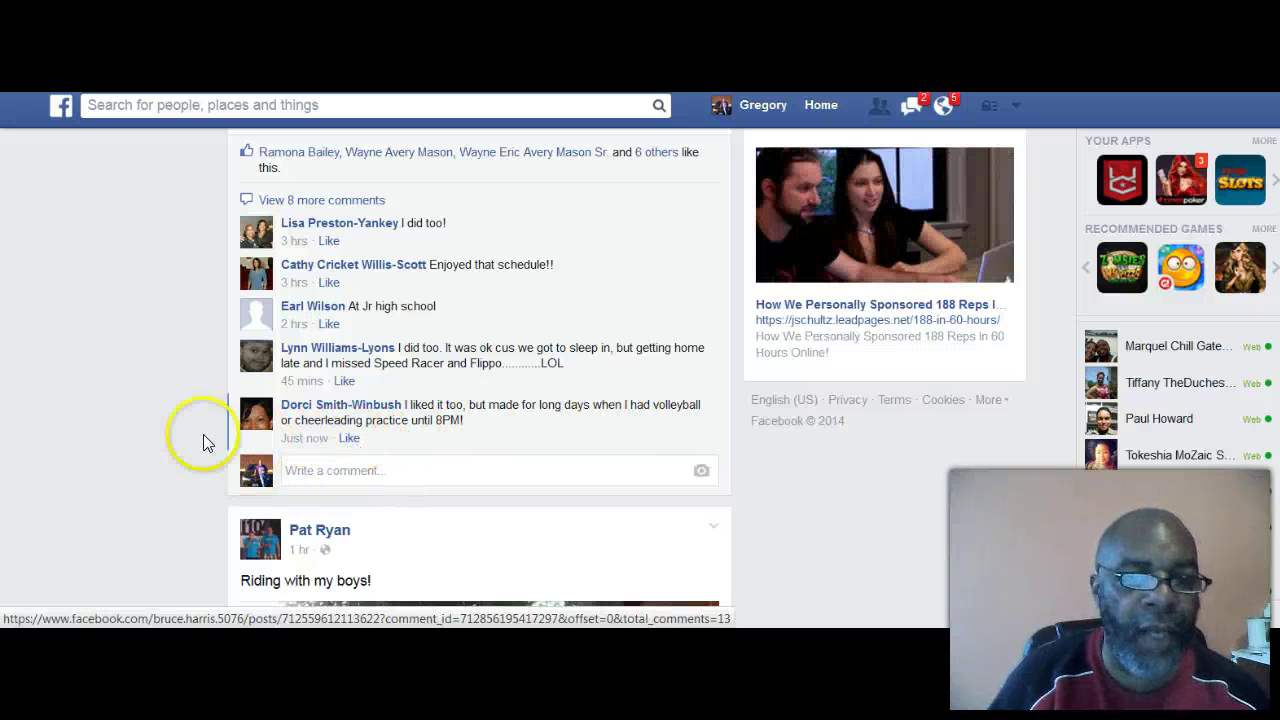
{"action": "scroll", "coordinate": [205, 360], "scroll_direction": "down", "scroll_amount": 3}
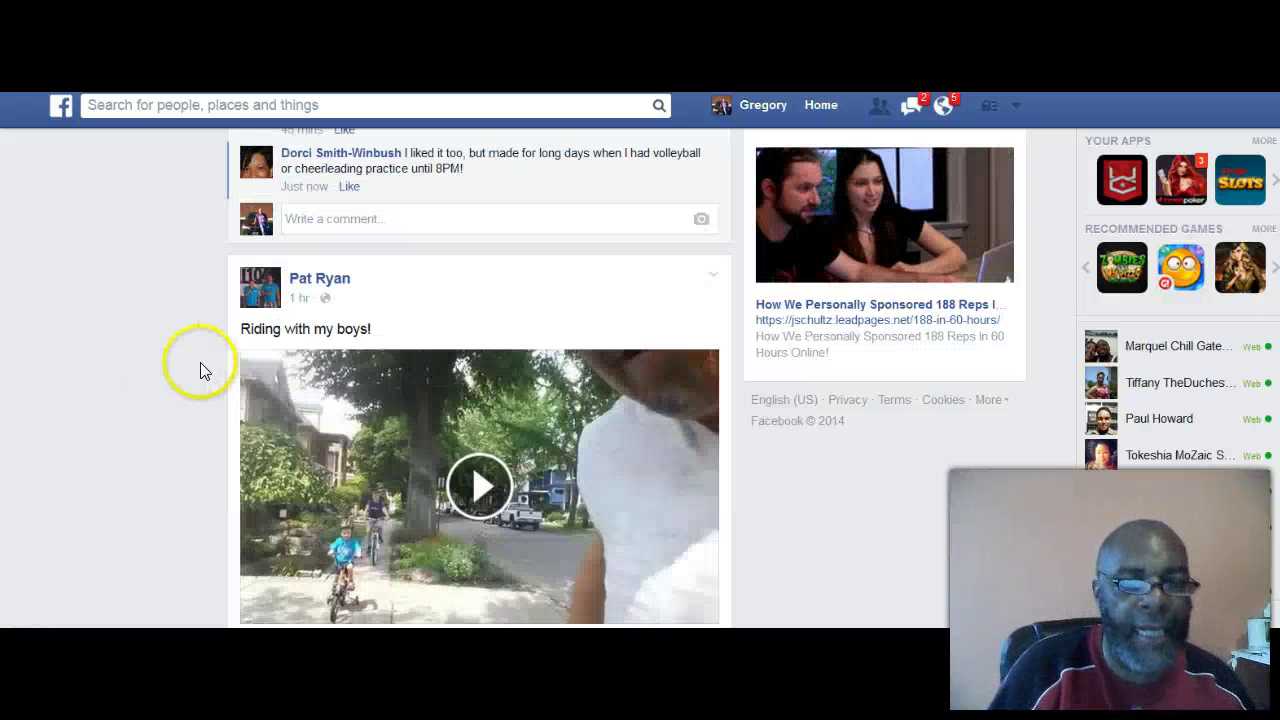
{"action": "scroll", "coordinate": [174, 376], "scroll_direction": "up", "scroll_amount": 1}
Step: Scroll the feed to the 'Write a comment...' box under the identity-fraud post
{"action": "scroll", "coordinate": [158, 376], "scroll_direction": "down", "scroll_amount": 3}
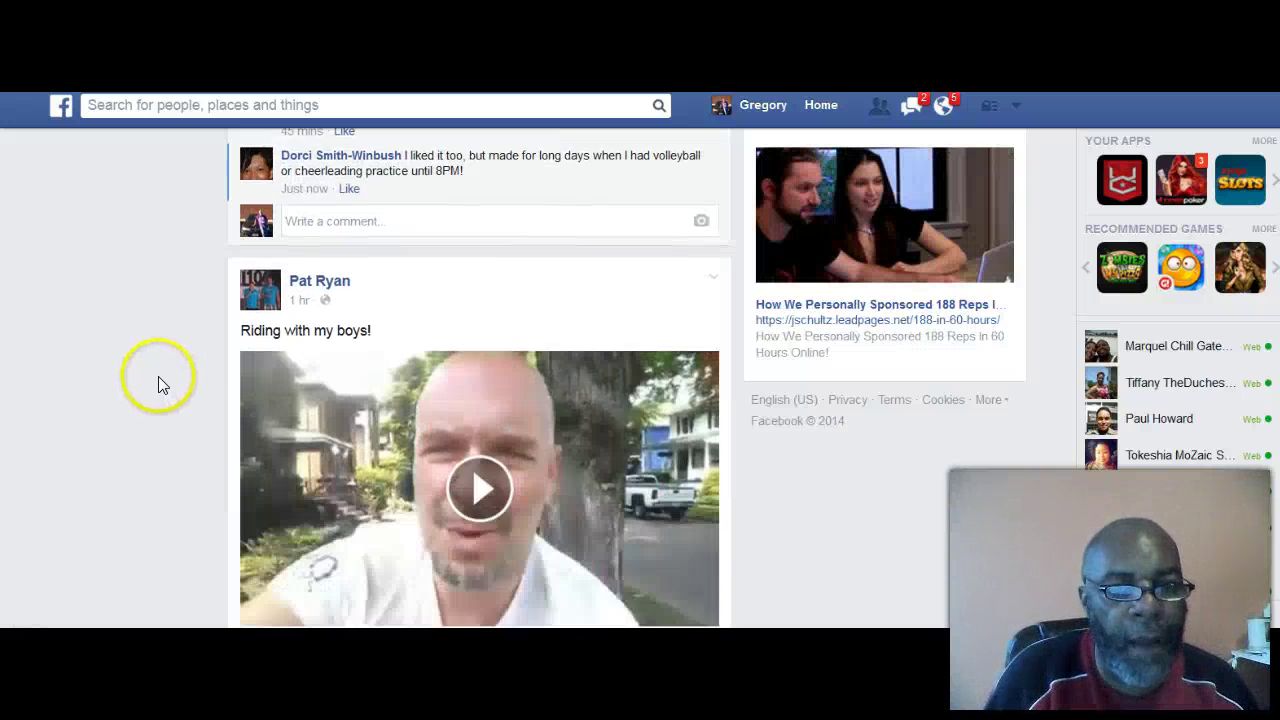
{"action": "scroll", "coordinate": [200, 340], "scroll_direction": "down", "scroll_amount": 3}
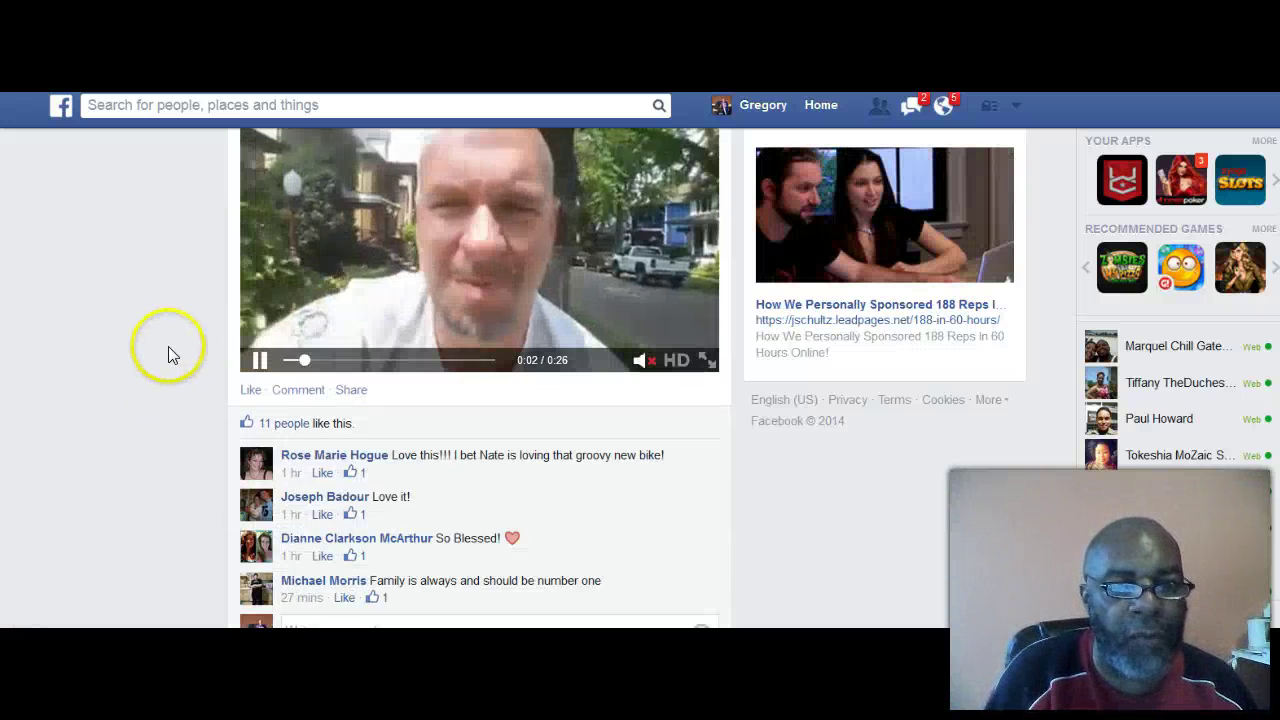
{"action": "scroll", "coordinate": [148, 328], "scroll_direction": "down", "scroll_amount": 2}
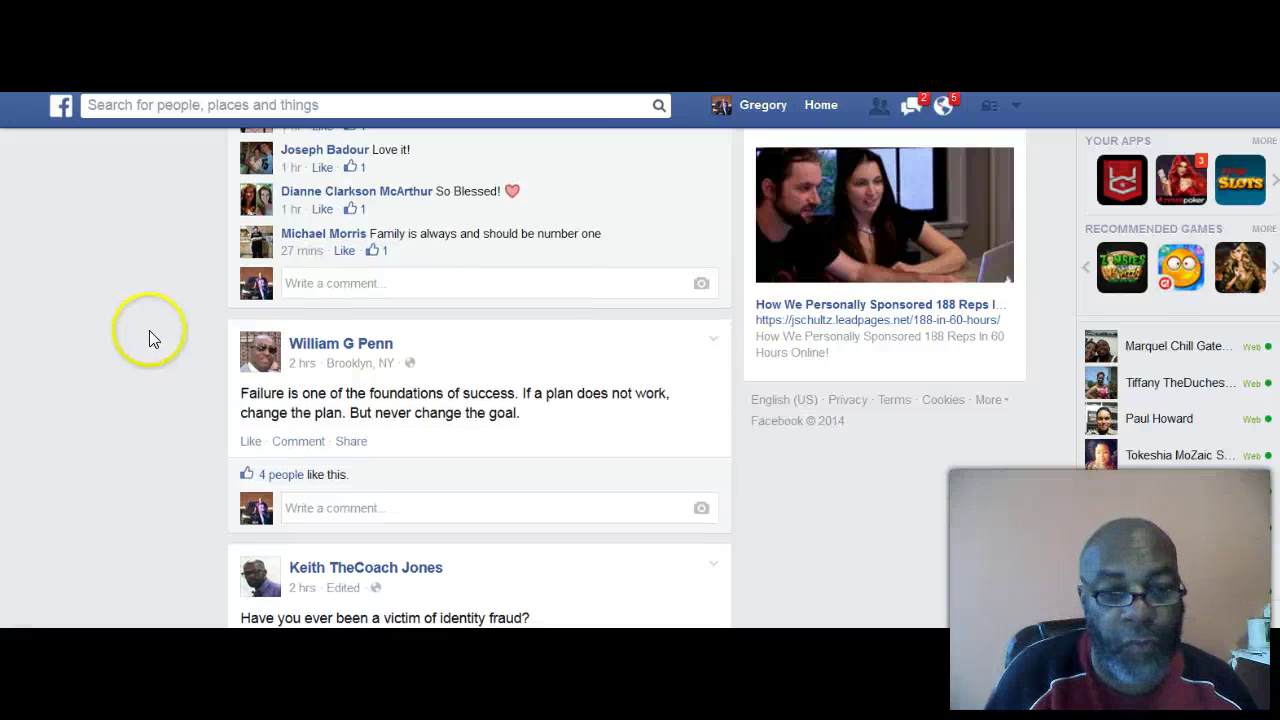
{"action": "scroll", "coordinate": [148, 336], "scroll_direction": "down", "scroll_amount": 3}
{"action": "scroll", "coordinate": [148, 330], "scroll_direction": "down", "scroll_amount": 2}
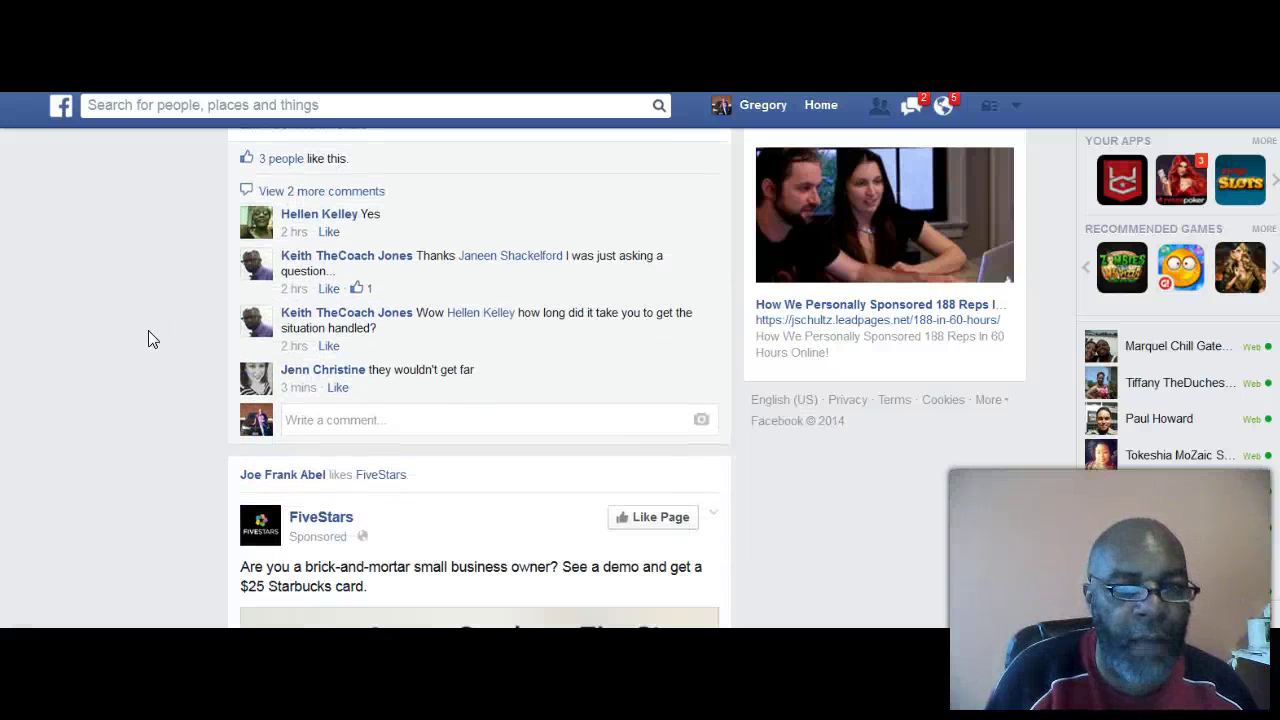
{"action": "scroll", "coordinate": [148, 340], "scroll_direction": "up", "scroll_amount": 1}
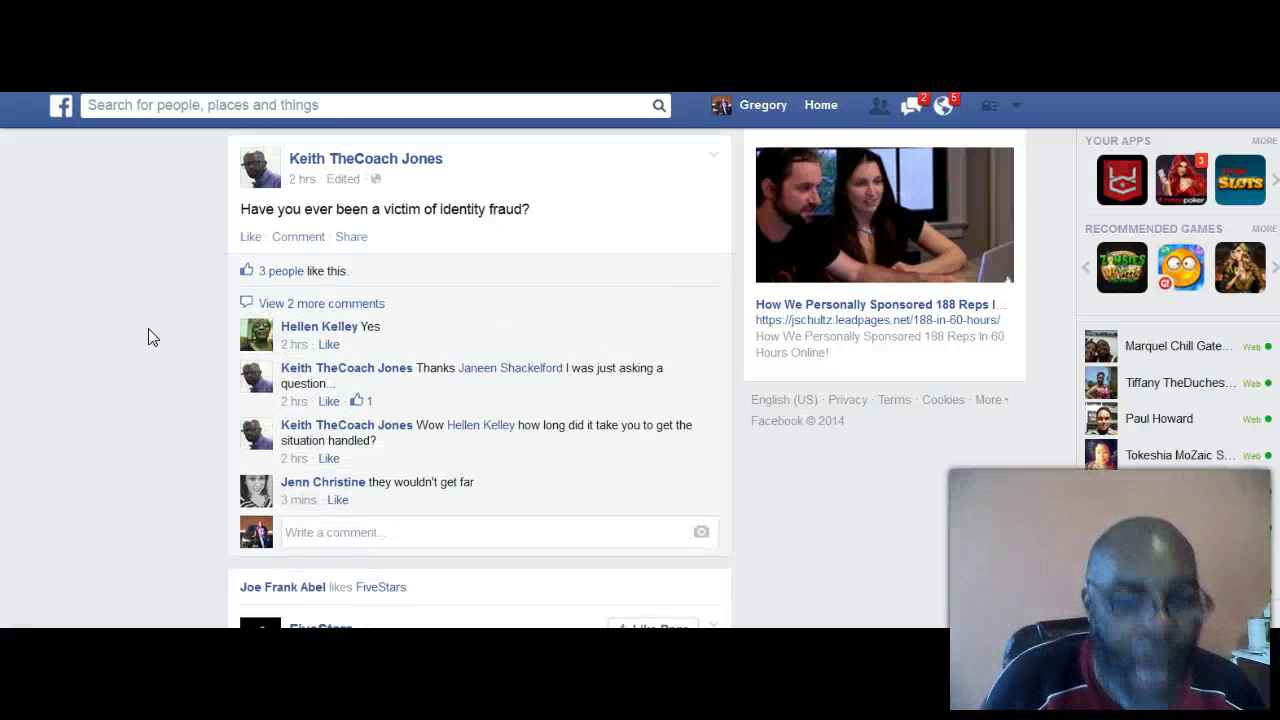
{"action": "scroll", "coordinate": [145, 340], "scroll_direction": "up", "scroll_amount": 2}
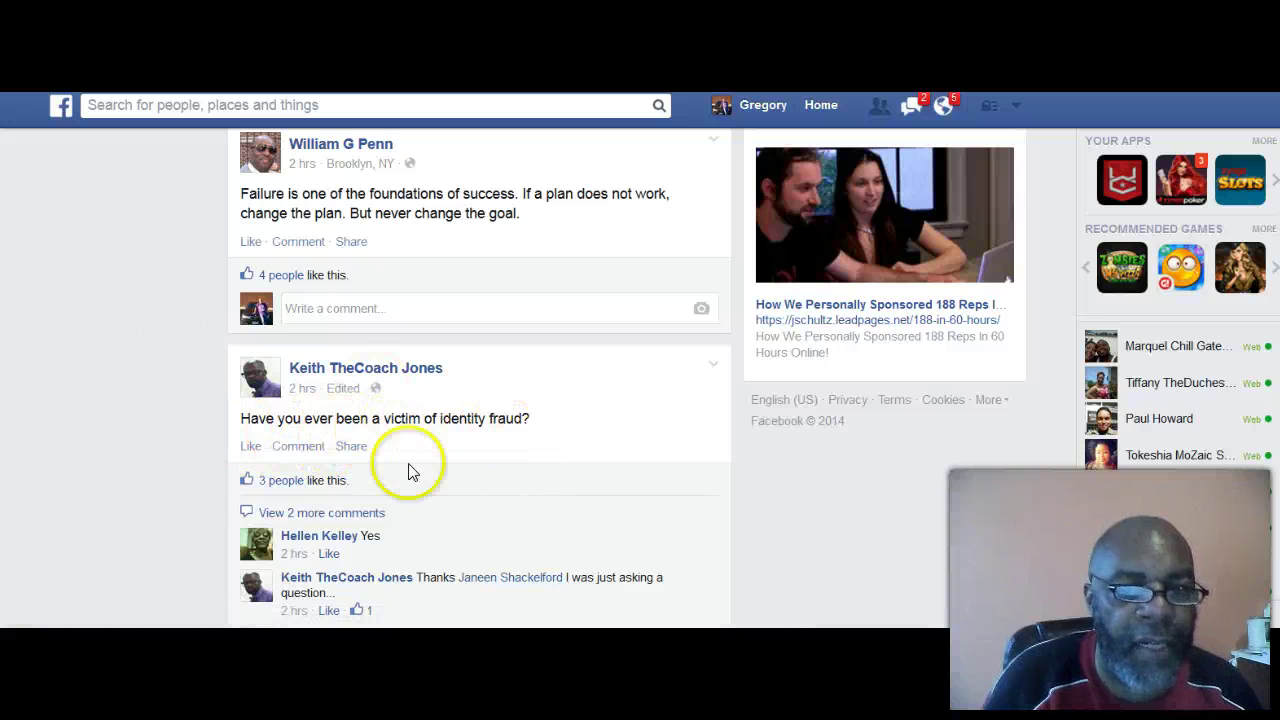
{"action": "scroll", "coordinate": [166, 480], "scroll_direction": "down", "scroll_amount": 2}
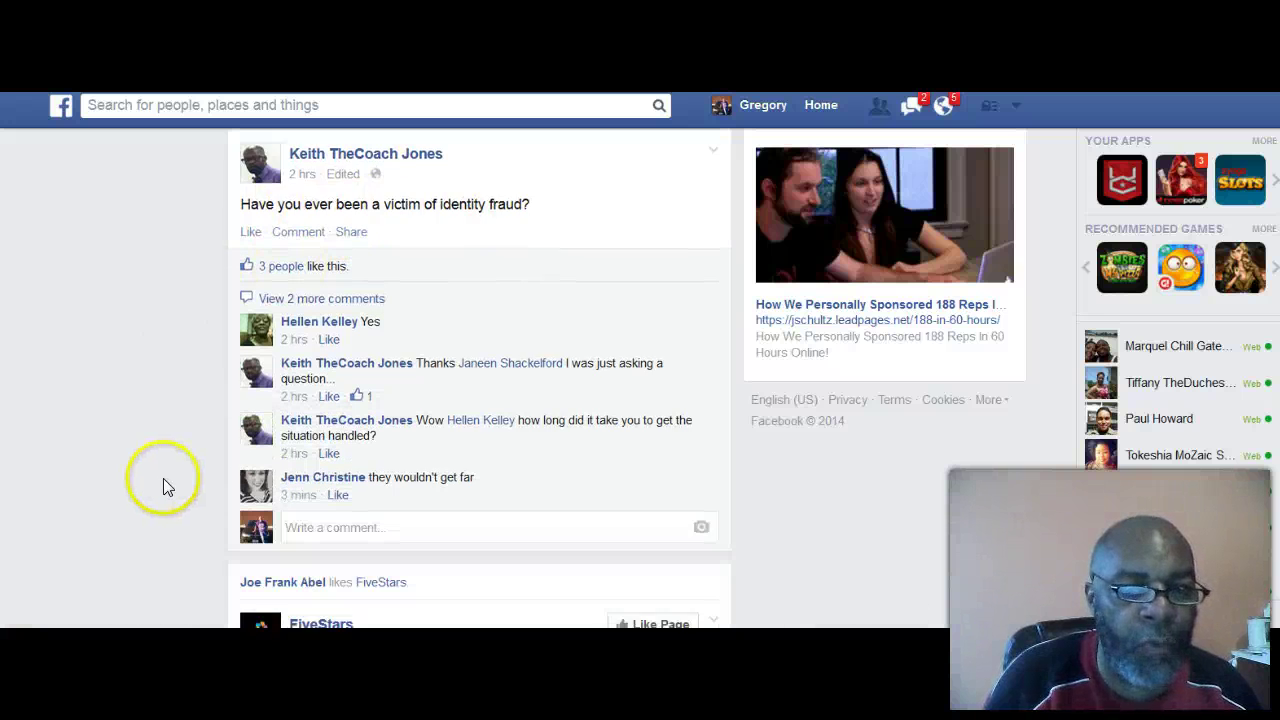
{"action": "scroll", "coordinate": [163, 478], "scroll_direction": "down", "scroll_amount": 1}
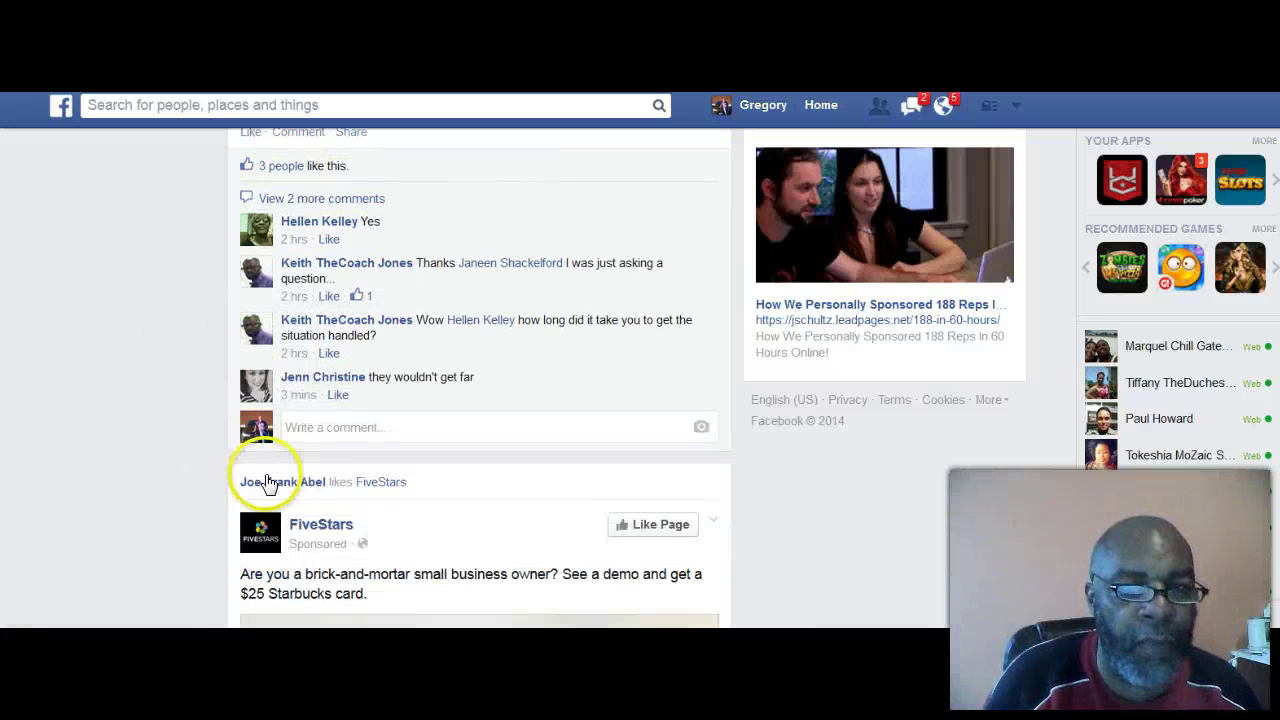
Step: Reply 'No I have not Thank God', tagging the post's author by first name, ending '!!'
{"action": "left_click", "coordinate": [311, 427]}
{"action": "type", "text": "No"}
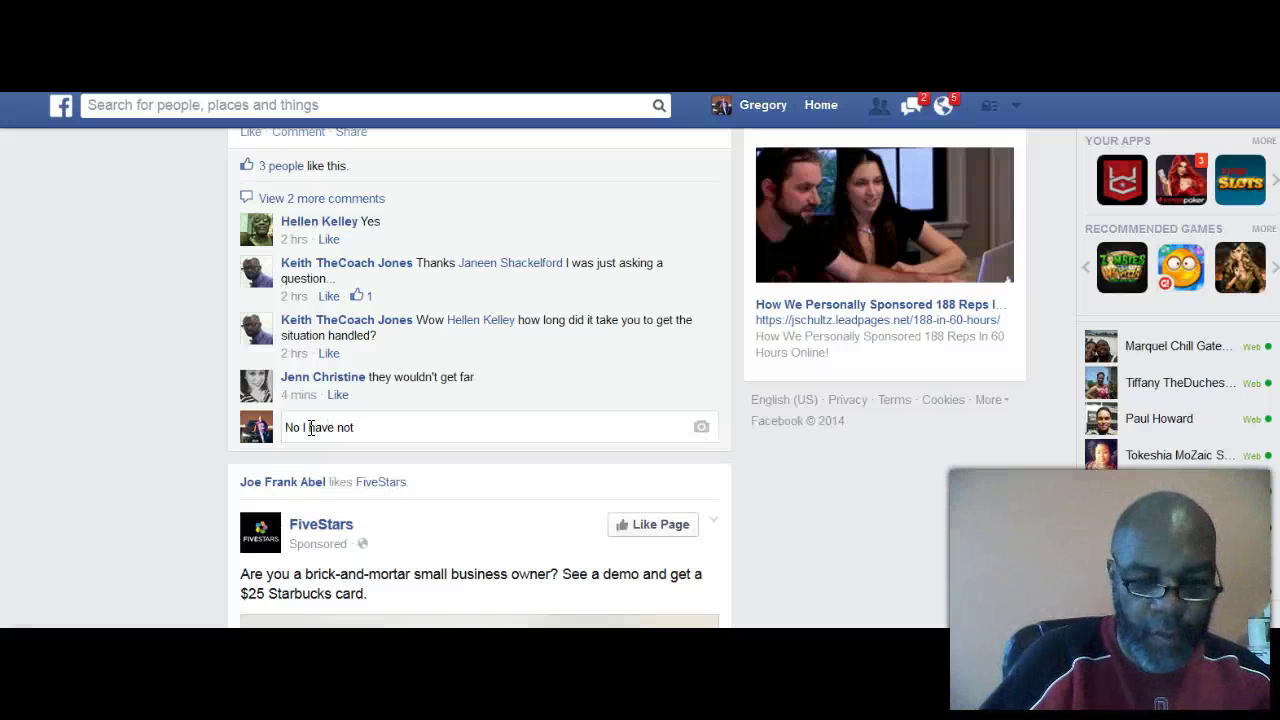
{"action": "type", "text": "I have not Thank G"}
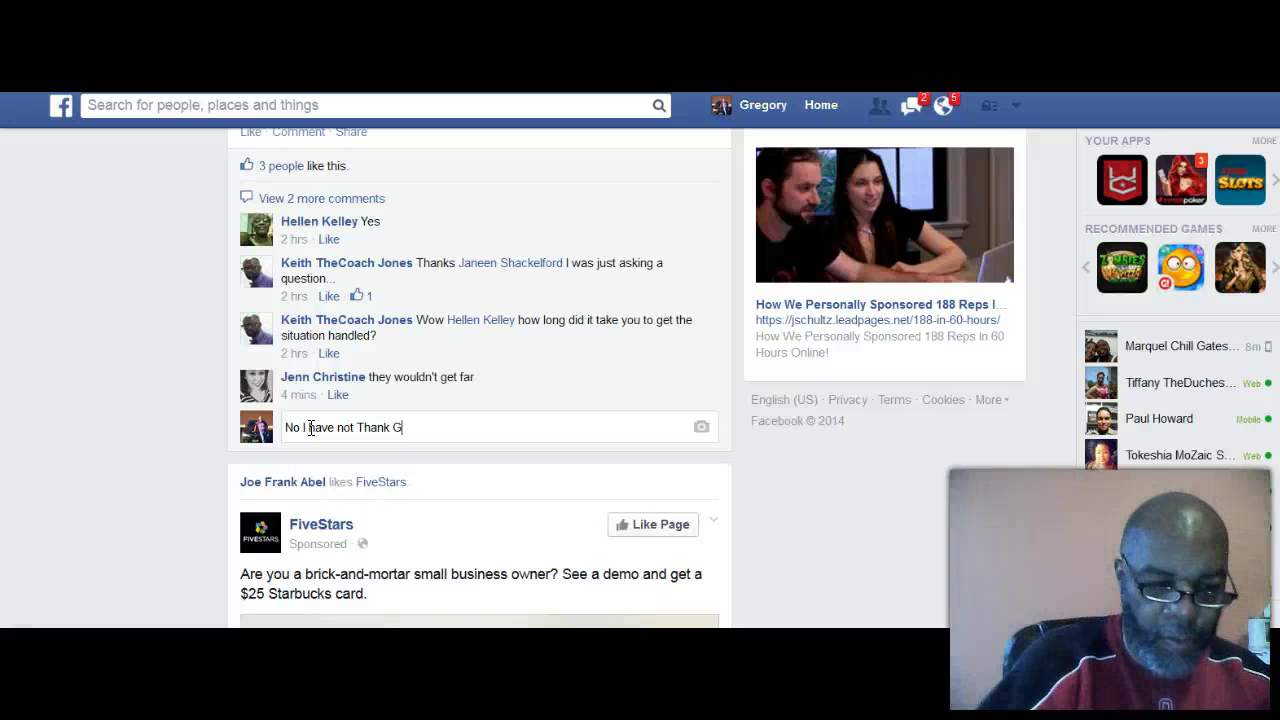
{"action": "type", "text": "od "}
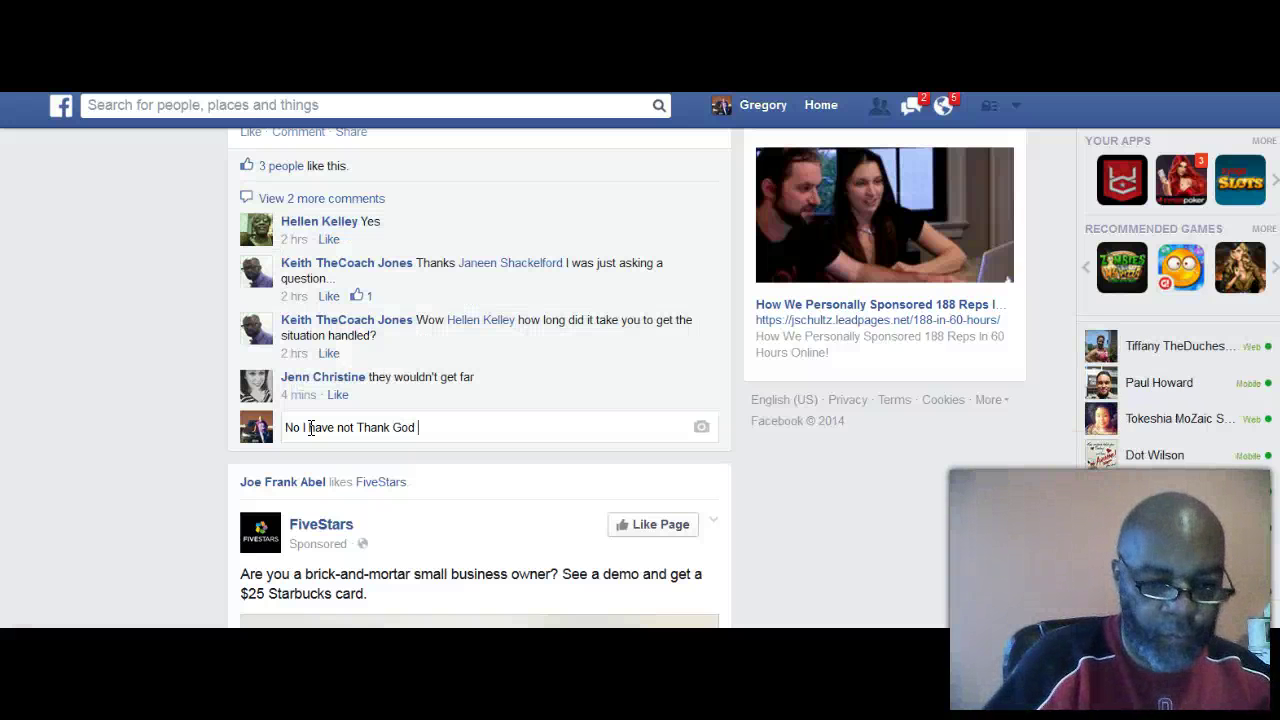
{"action": "type", "text": "Keith"}
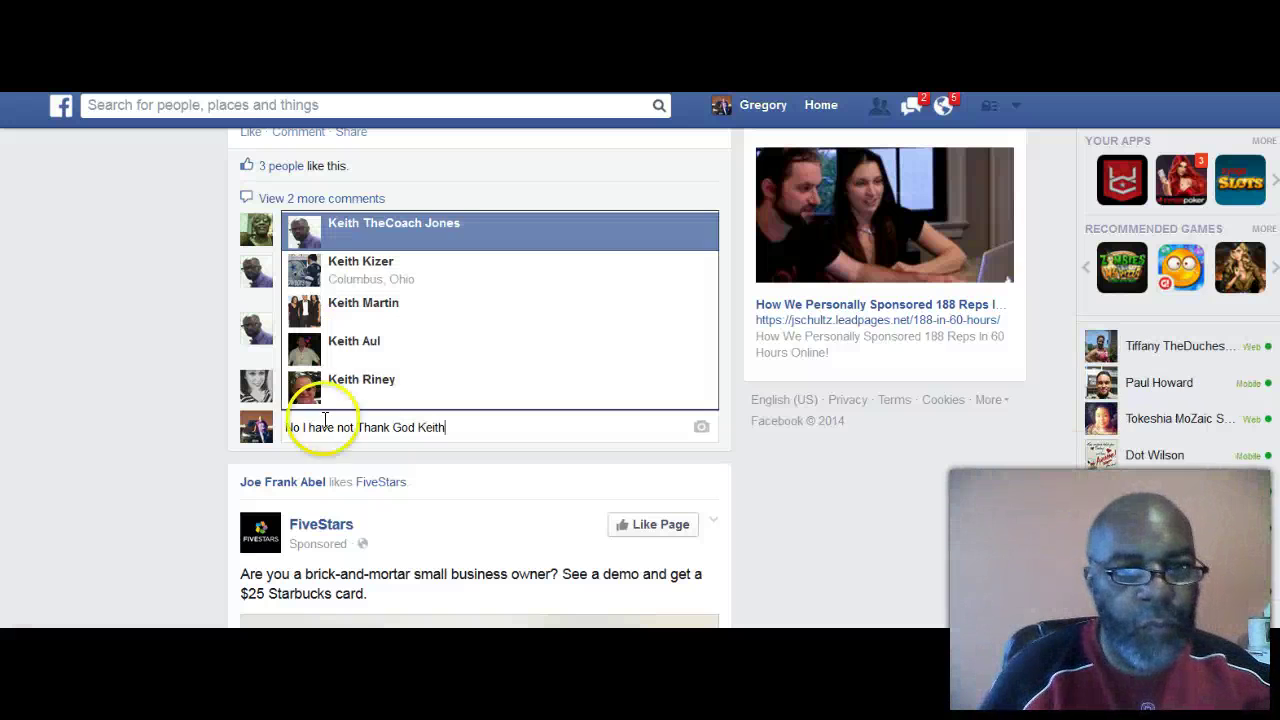
{"action": "left_click", "coordinate": [403, 242]}
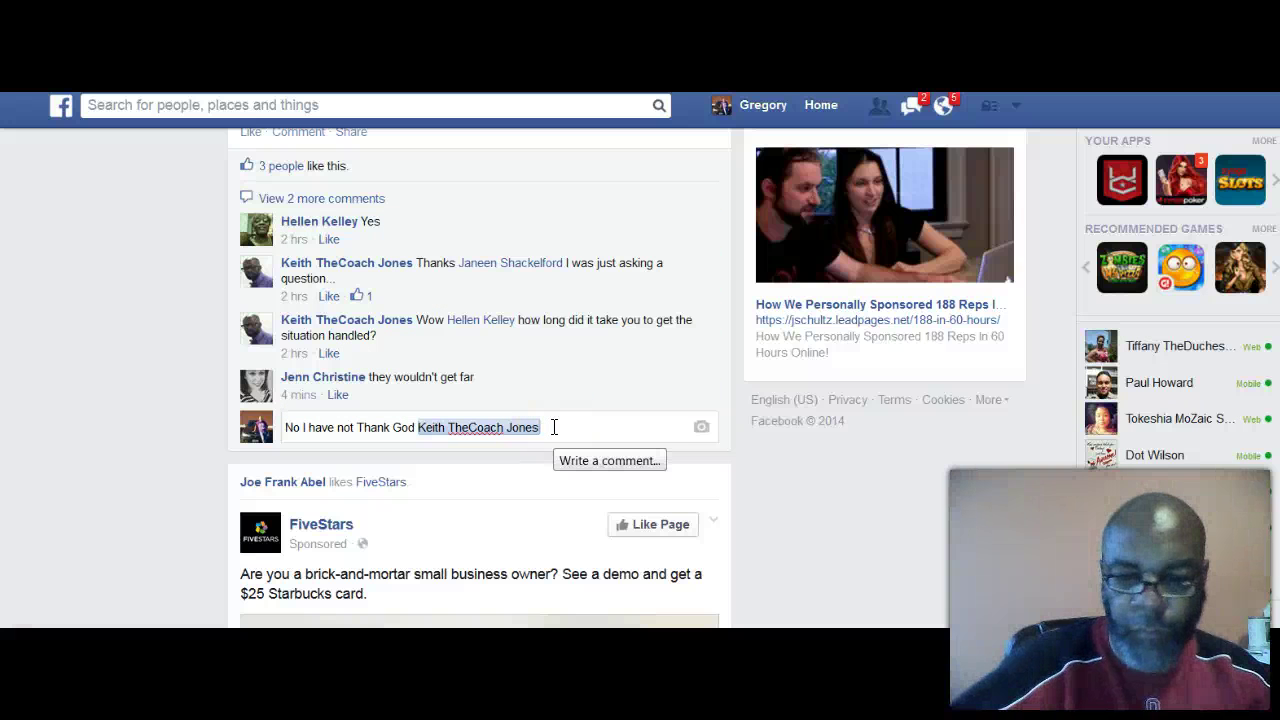
{"action": "key", "text": "BackSpace"}
{"action": "key", "text": "BackSpace"}
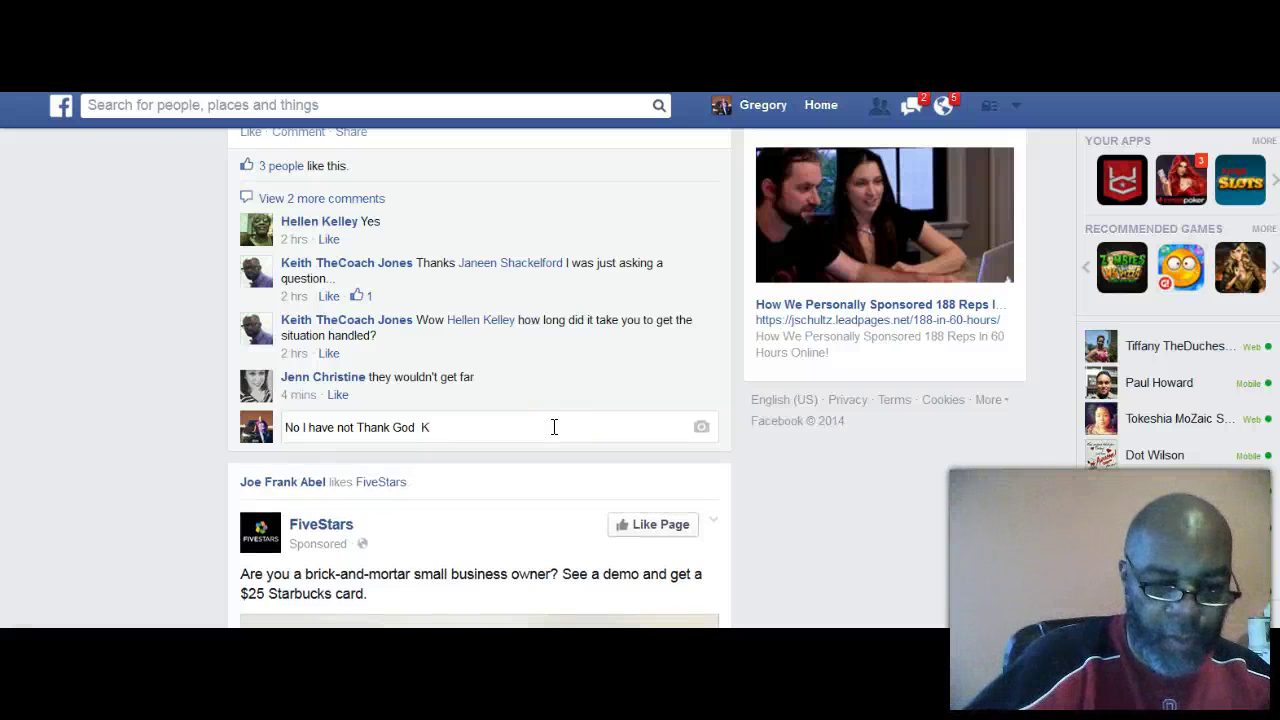
{"action": "type", "text": "Keith"}
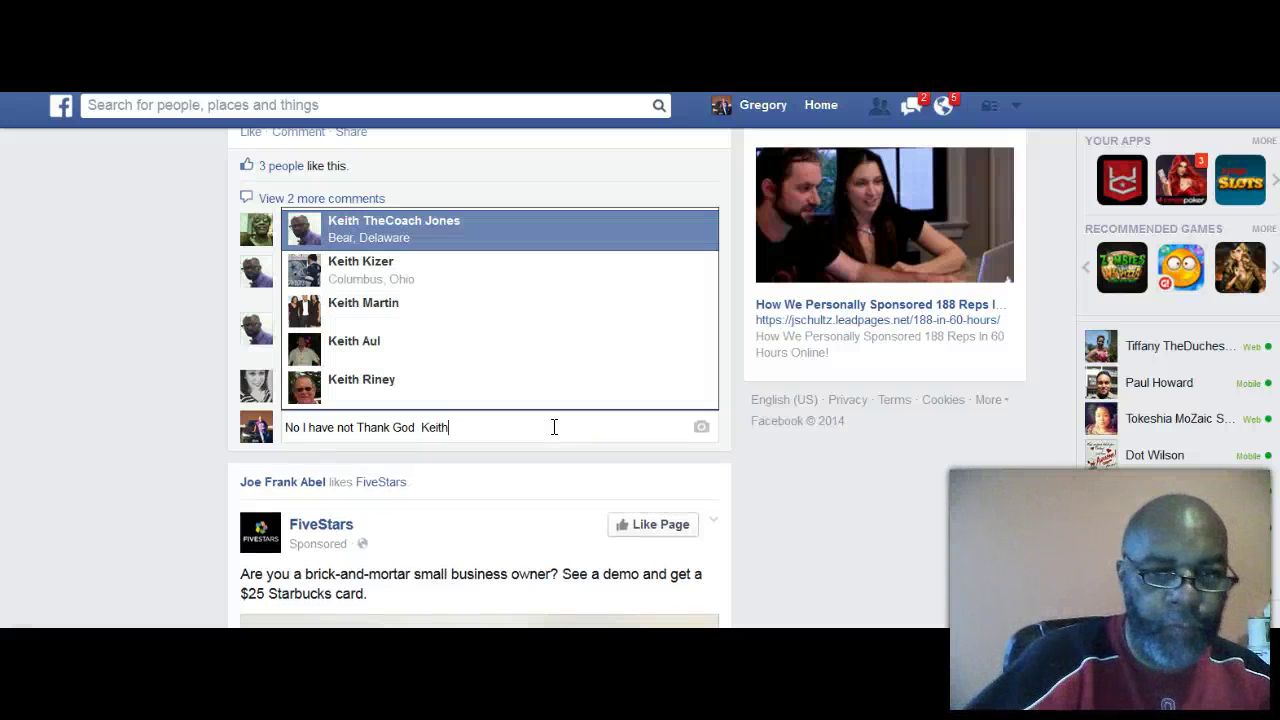
{"action": "left_click", "coordinate": [398, 222]}
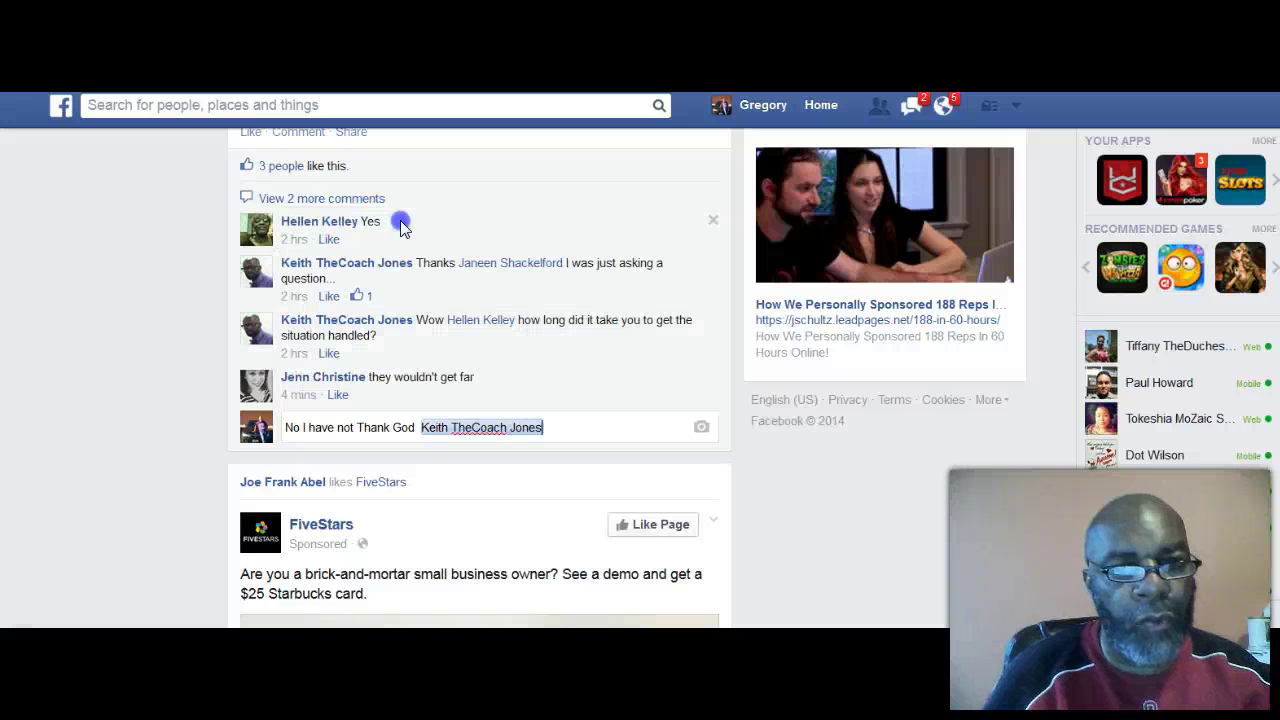
{"action": "left_click", "coordinate": [535, 417]}
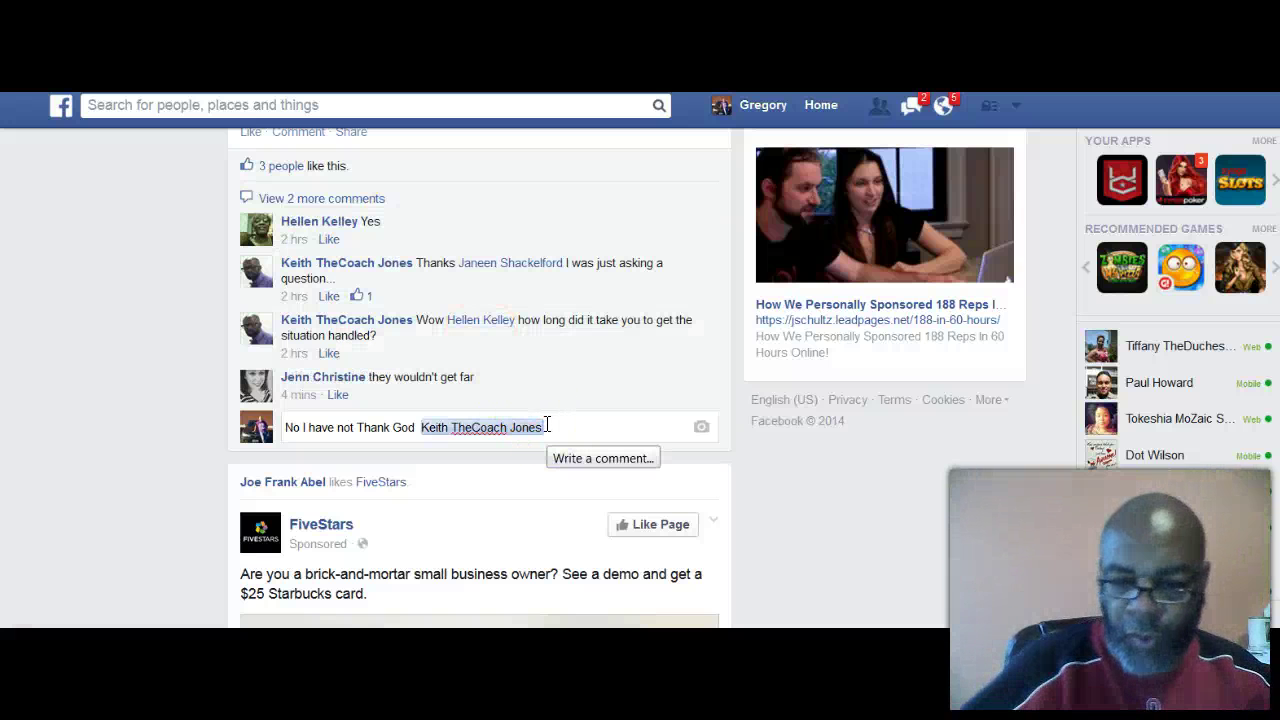
{"action": "key", "text": "BackSpace"}
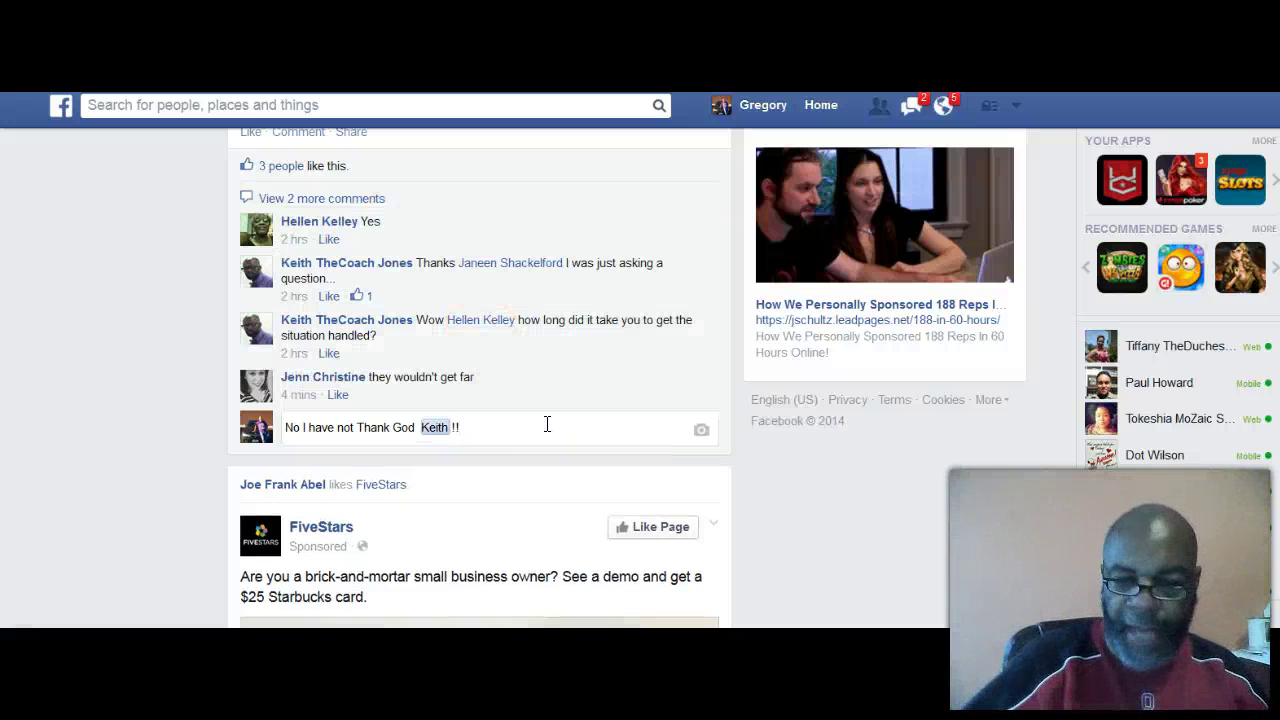
{"action": "key", "text": "Return"}
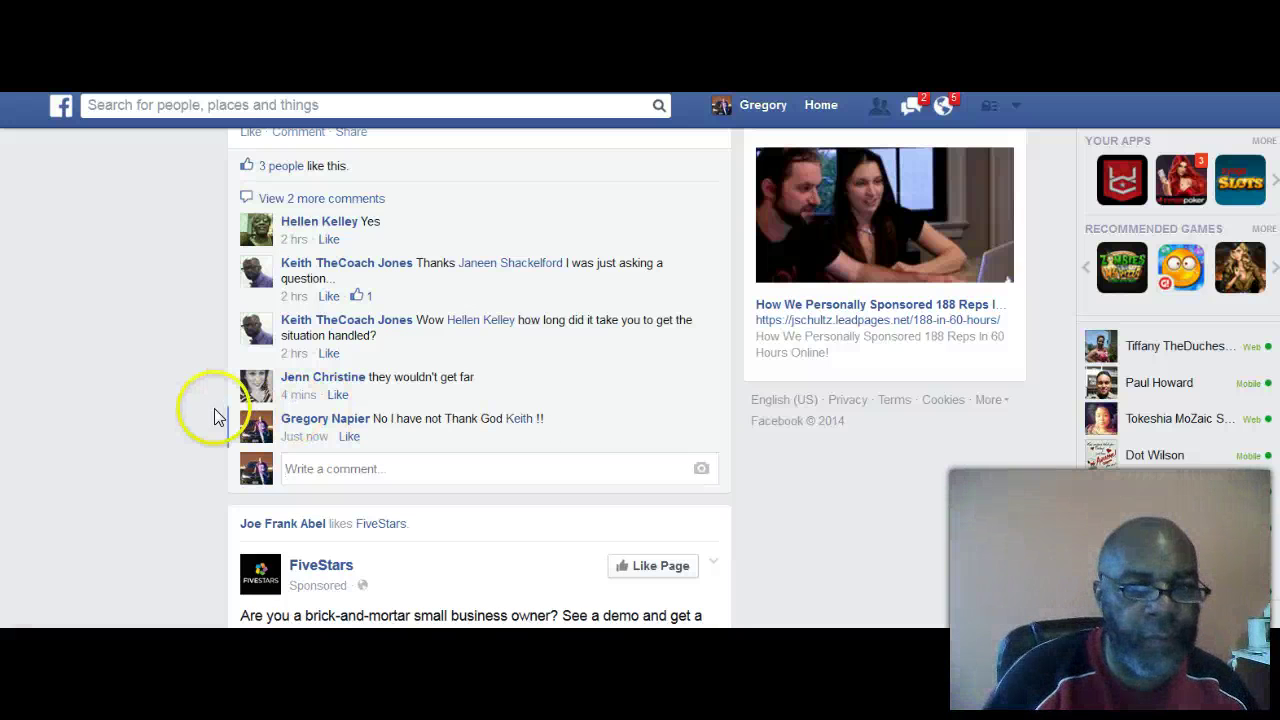
{"action": "scroll", "coordinate": [177, 413], "scroll_direction": "down", "scroll_amount": 1}
{"action": "scroll", "coordinate": [177, 413], "scroll_direction": "down", "scroll_amount": 5}
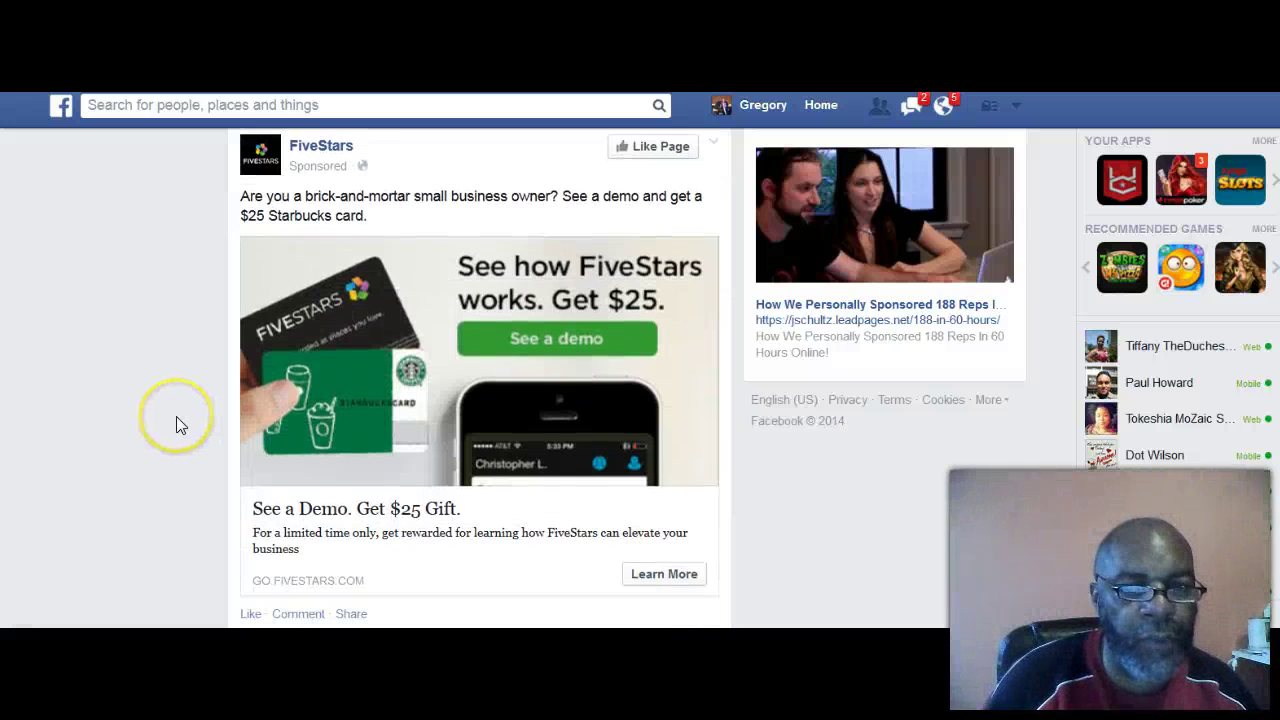
{"action": "scroll", "coordinate": [188, 403], "scroll_direction": "down", "scroll_amount": 3}
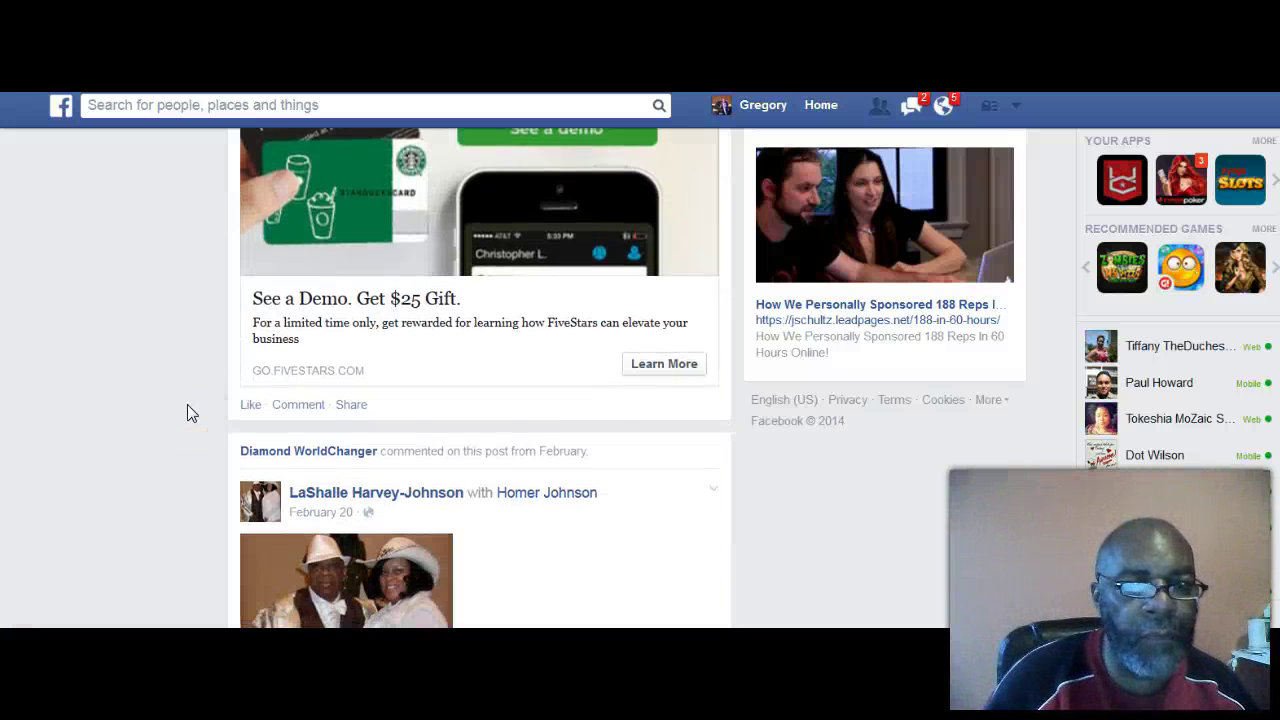
{"action": "scroll", "coordinate": [188, 412], "scroll_direction": "down", "scroll_amount": 3}
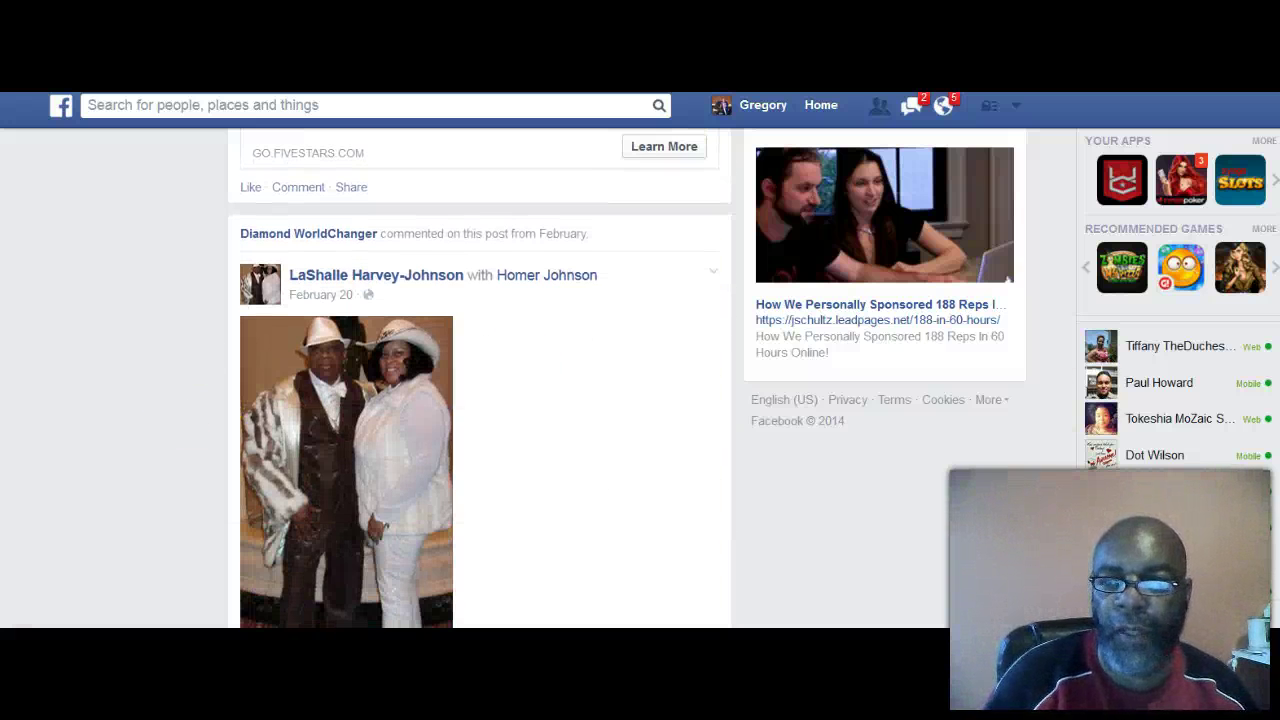
{"action": "scroll", "coordinate": [480, 380], "scroll_direction": "up", "scroll_amount": 12}
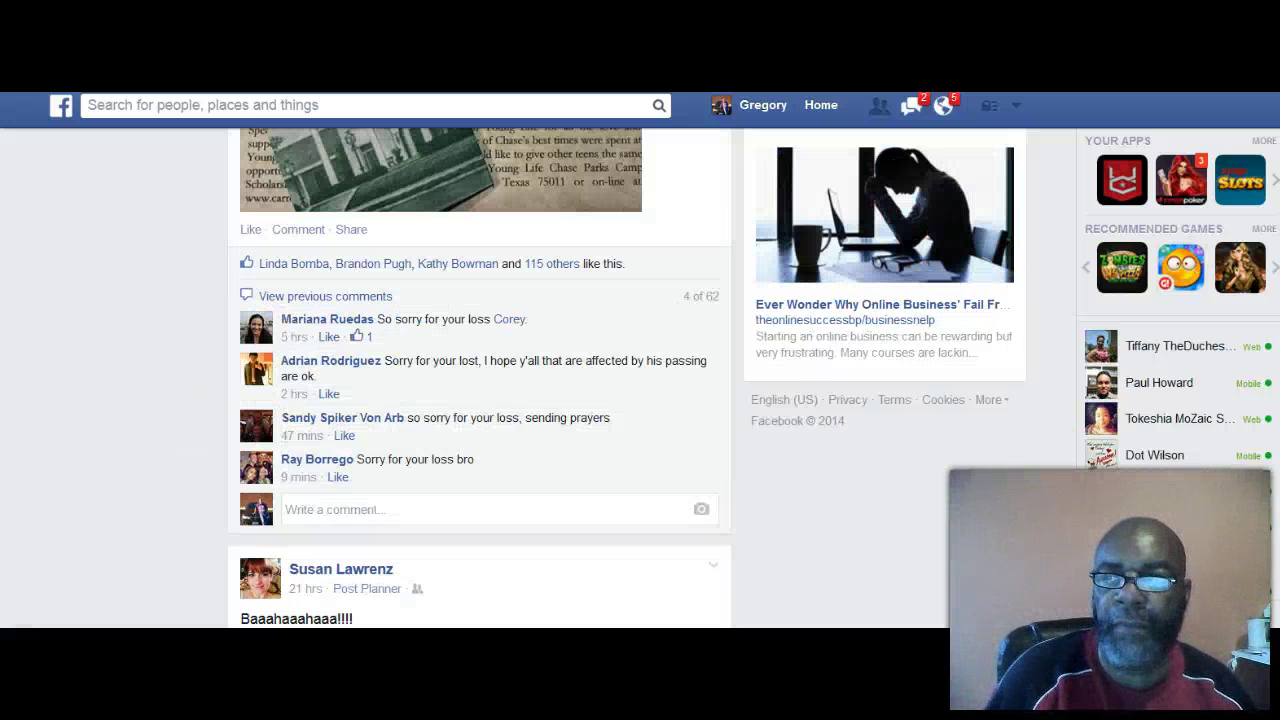
{"action": "scroll", "coordinate": [480, 380], "scroll_direction": "up", "scroll_amount": 10}
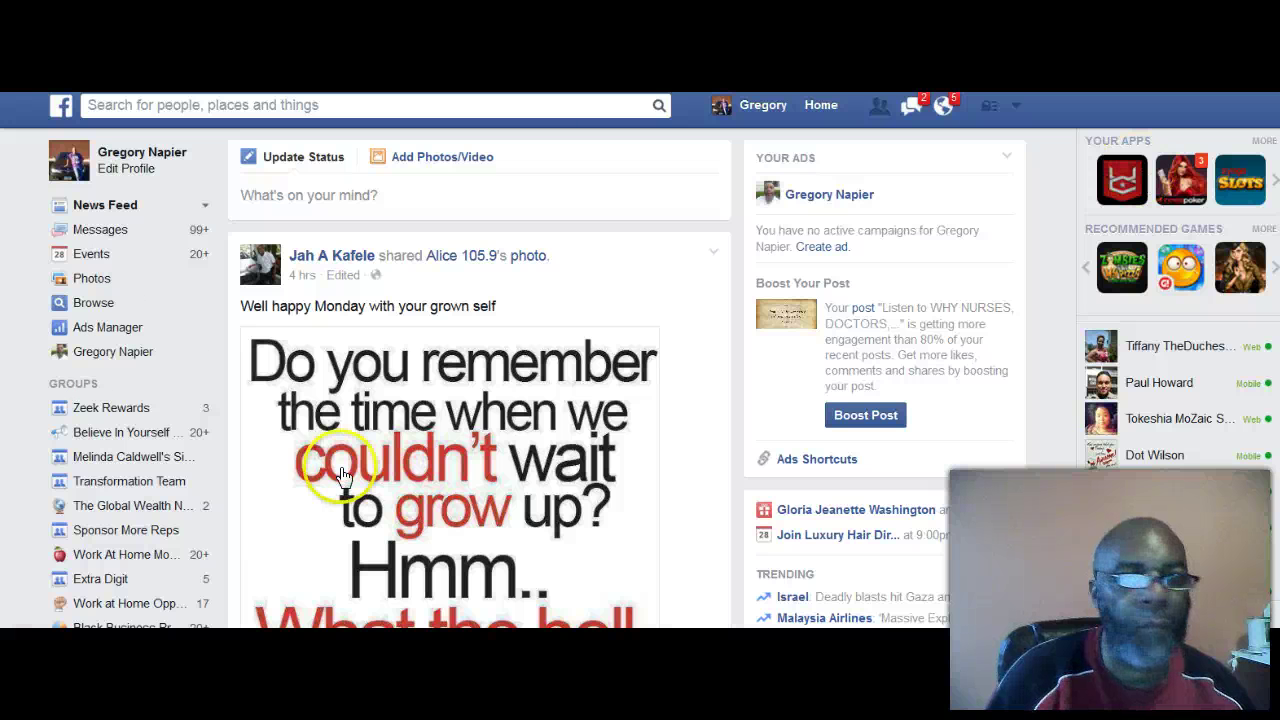
Step: Sort the News Feed by Most Recent
{"action": "left_click", "coordinate": [205, 205]}
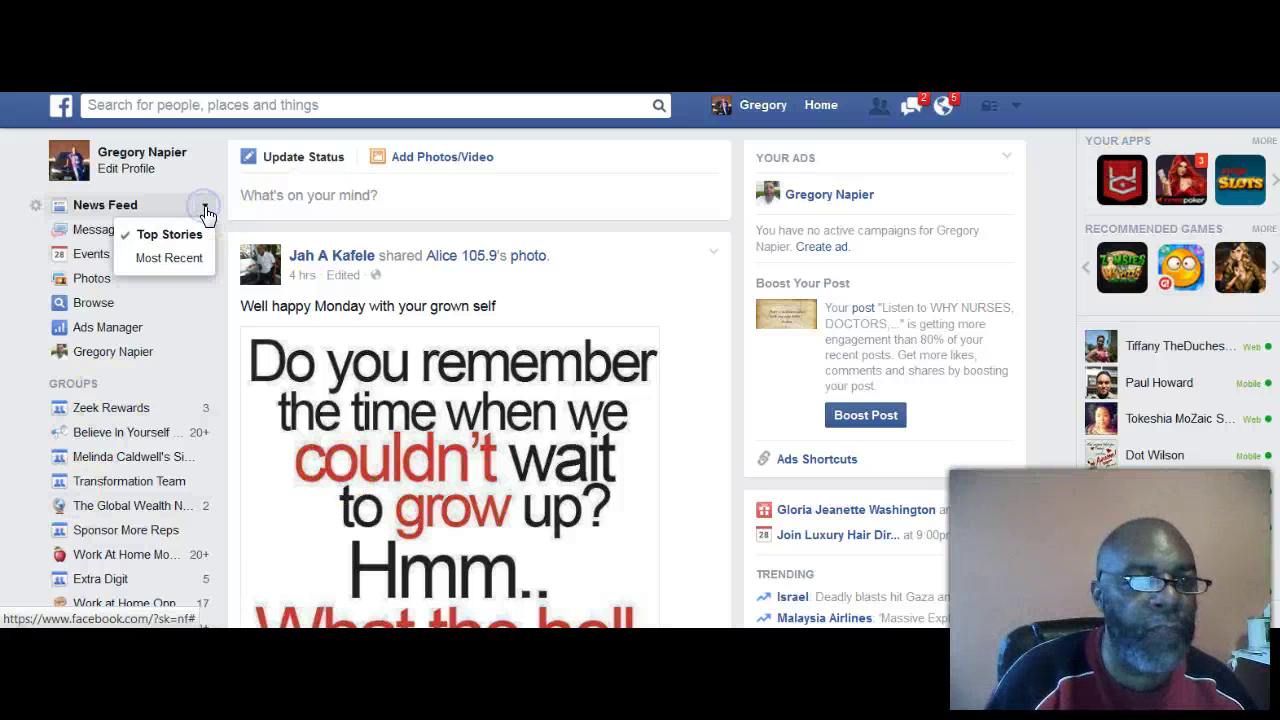
{"action": "left_click", "coordinate": [180, 260]}
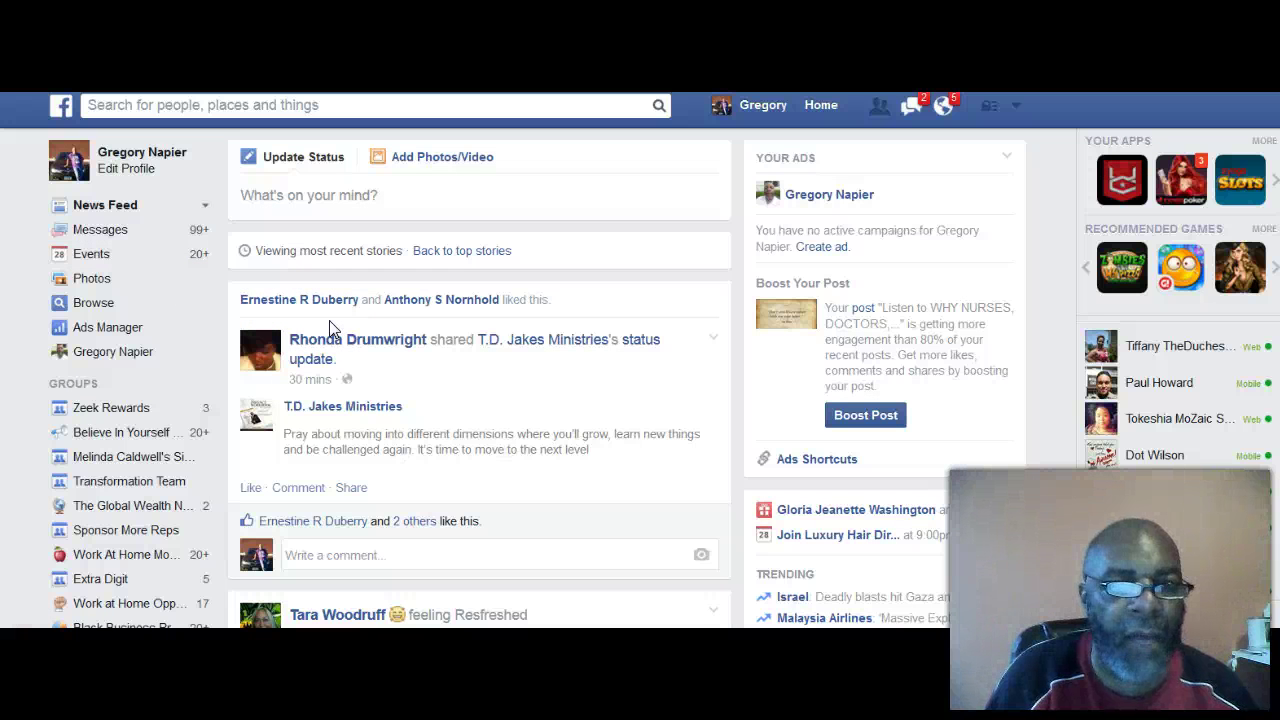
Step: Scroll down the feed and expand the full text of the affirmations post
{"action": "scroll", "coordinate": [332, 330], "scroll_direction": "down", "scroll_amount": 3}
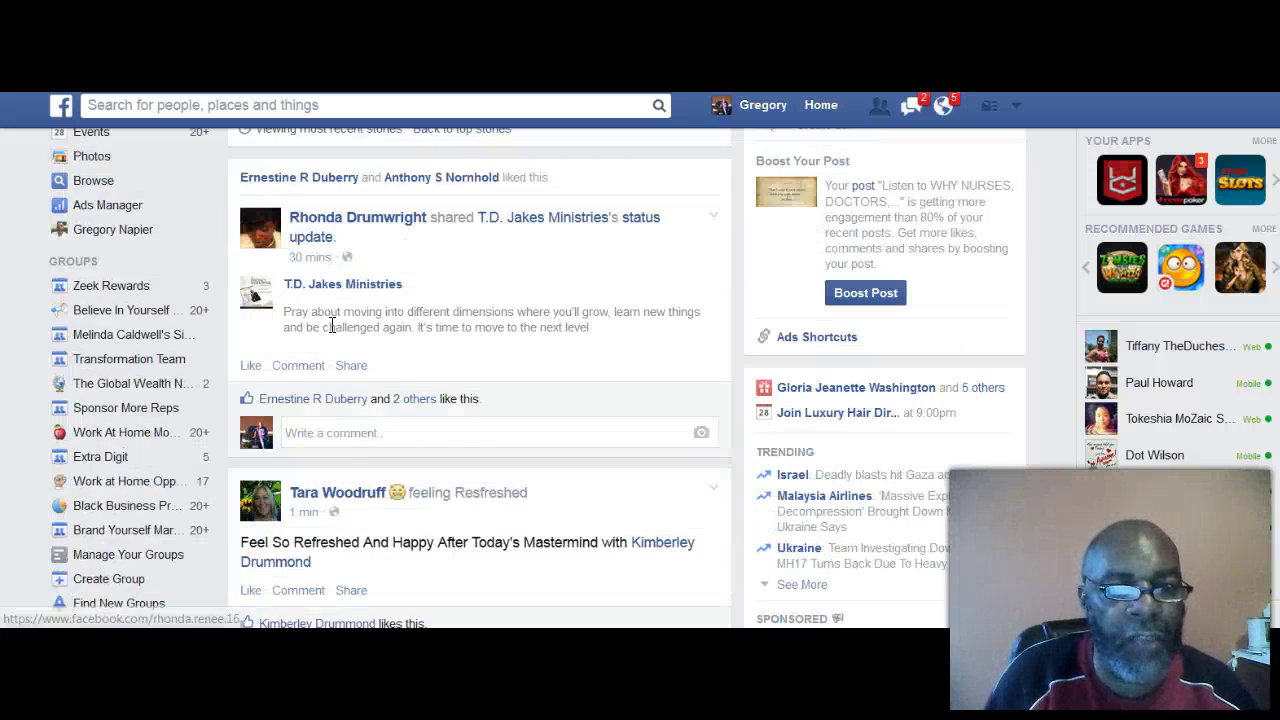
{"action": "left_click", "coordinate": [380, 346]}
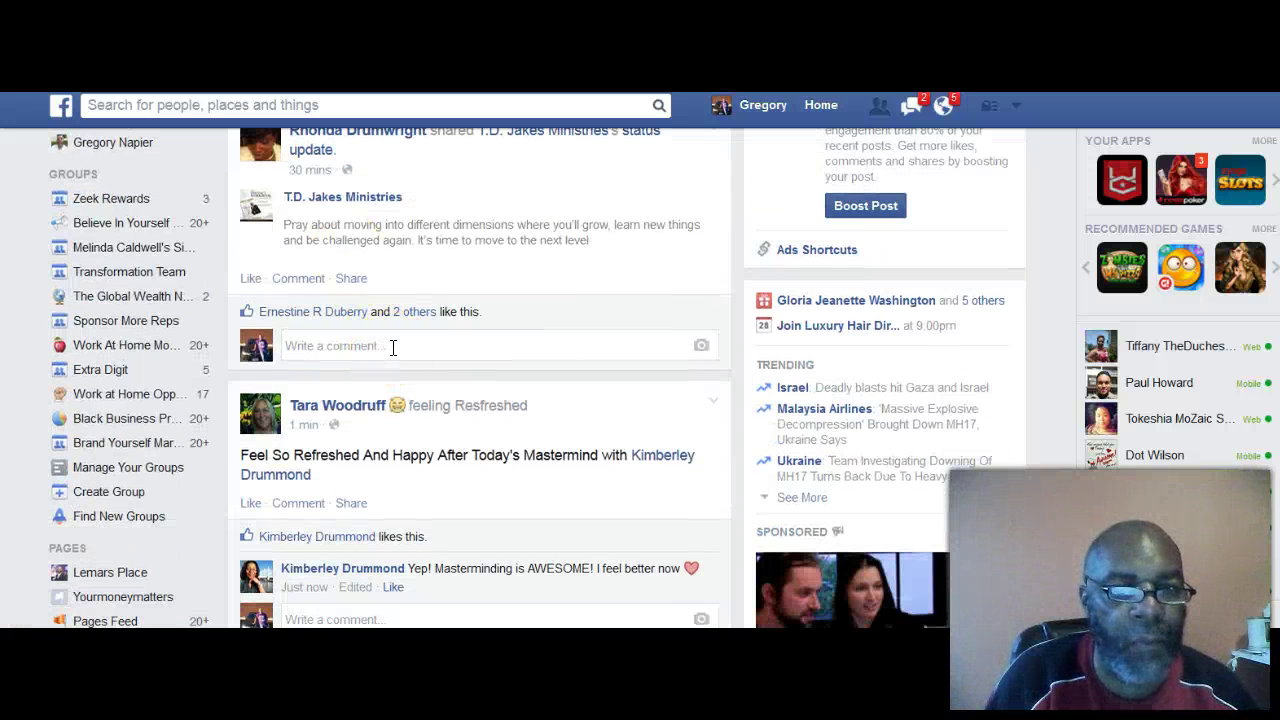
{"action": "scroll", "coordinate": [423, 357], "scroll_direction": "down", "scroll_amount": 3}
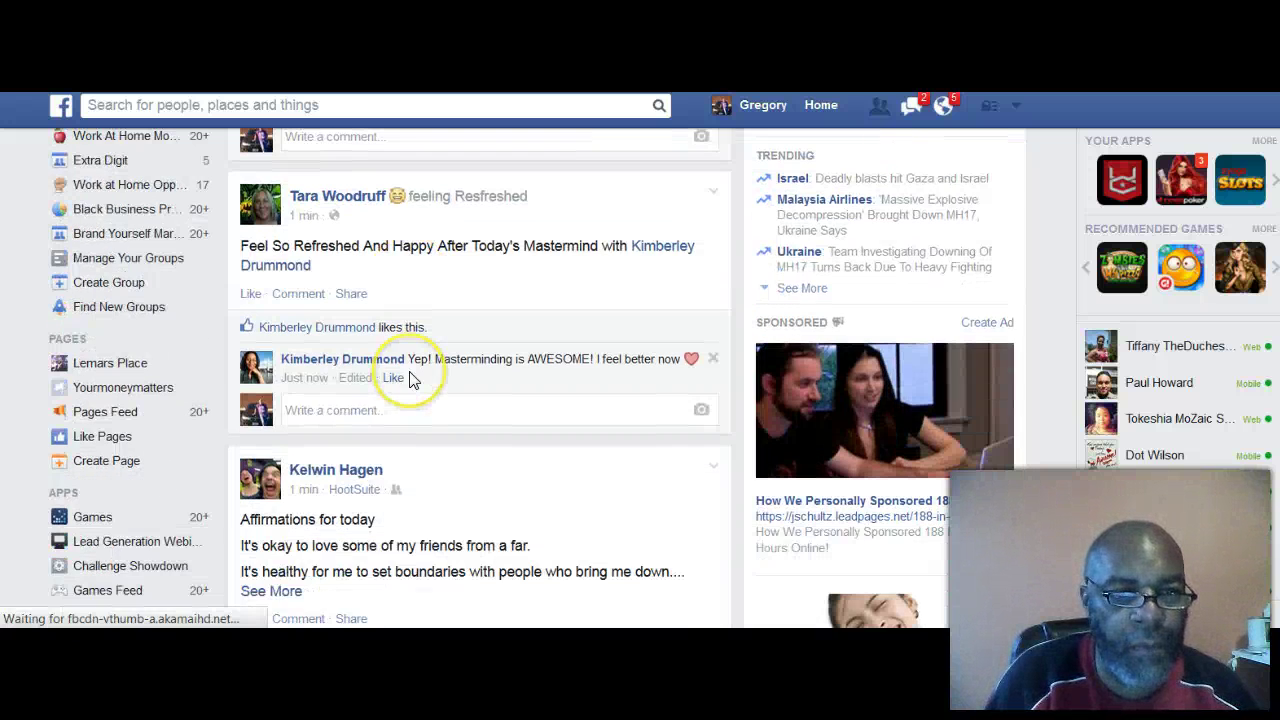
{"action": "scroll", "coordinate": [405, 375], "scroll_direction": "down", "scroll_amount": 3}
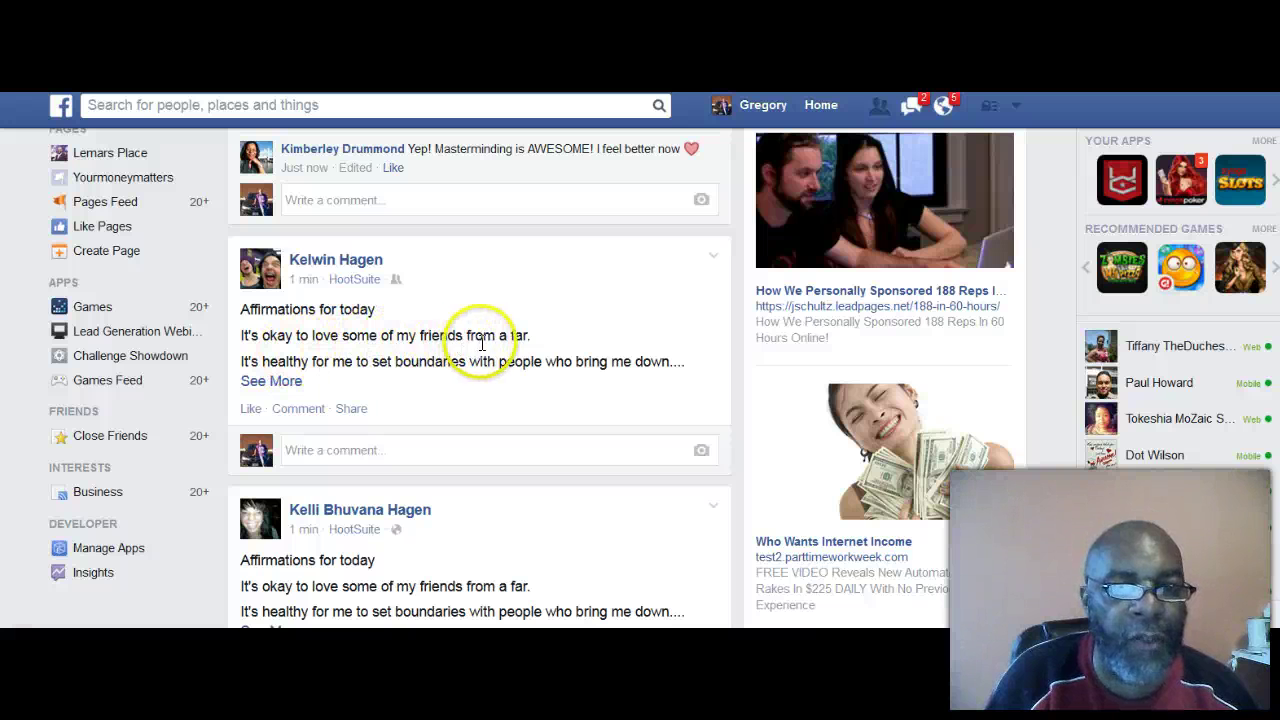
{"action": "left_click", "coordinate": [275, 379]}
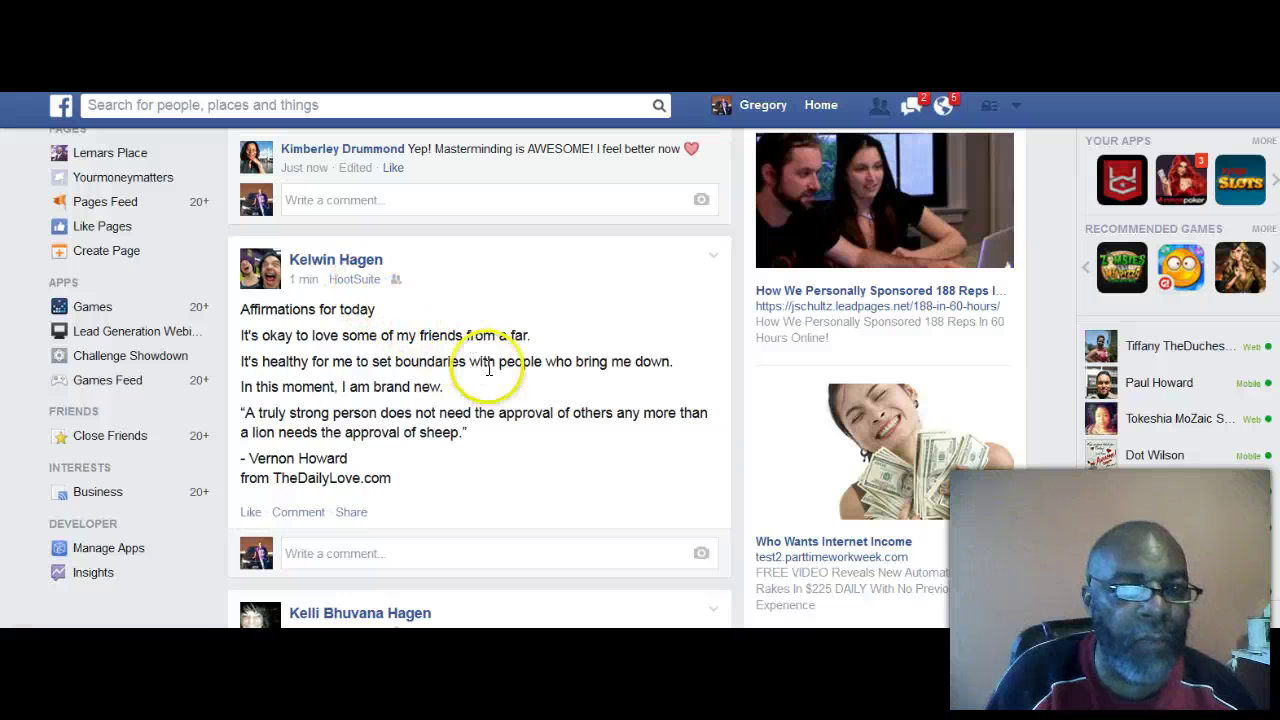
Step: Scroll further and play the shared video in the feed
{"action": "scroll", "coordinate": [485, 385], "scroll_direction": "down", "scroll_amount": 3}
{"action": "scroll", "coordinate": [175, 404], "scroll_direction": "down", "scroll_amount": 3}
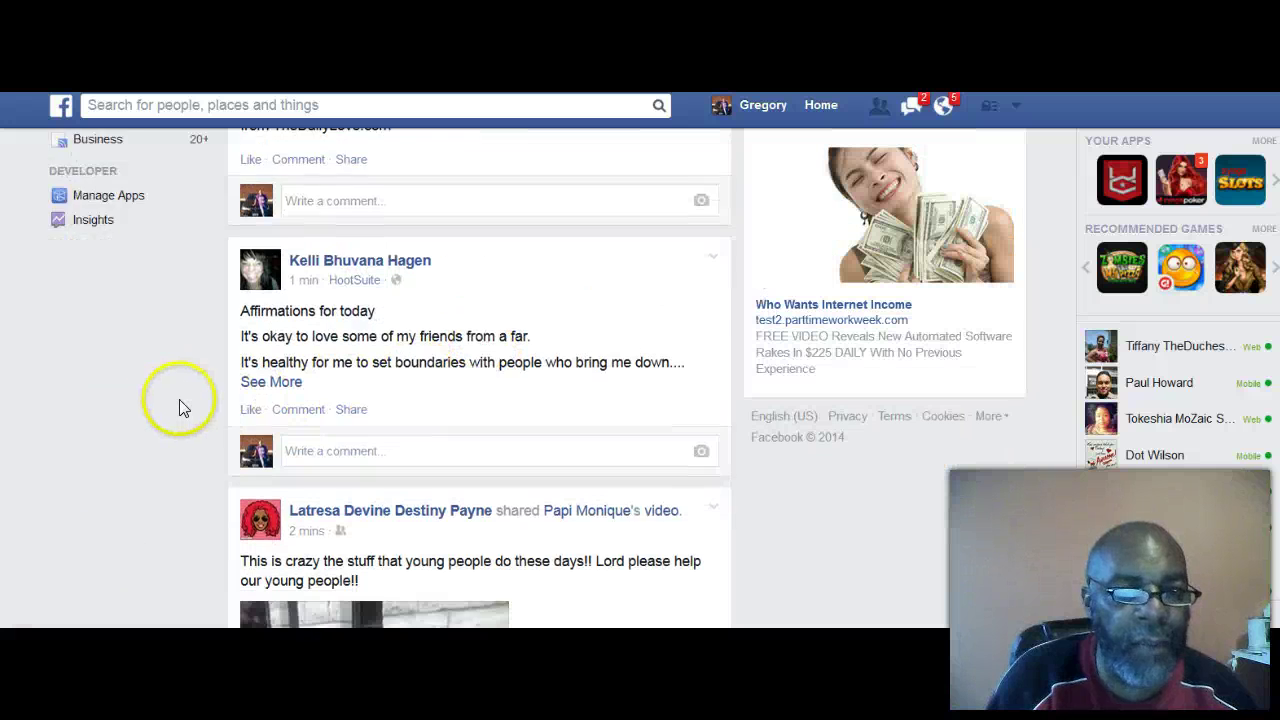
{"action": "scroll", "coordinate": [180, 404], "scroll_direction": "down", "scroll_amount": 1}
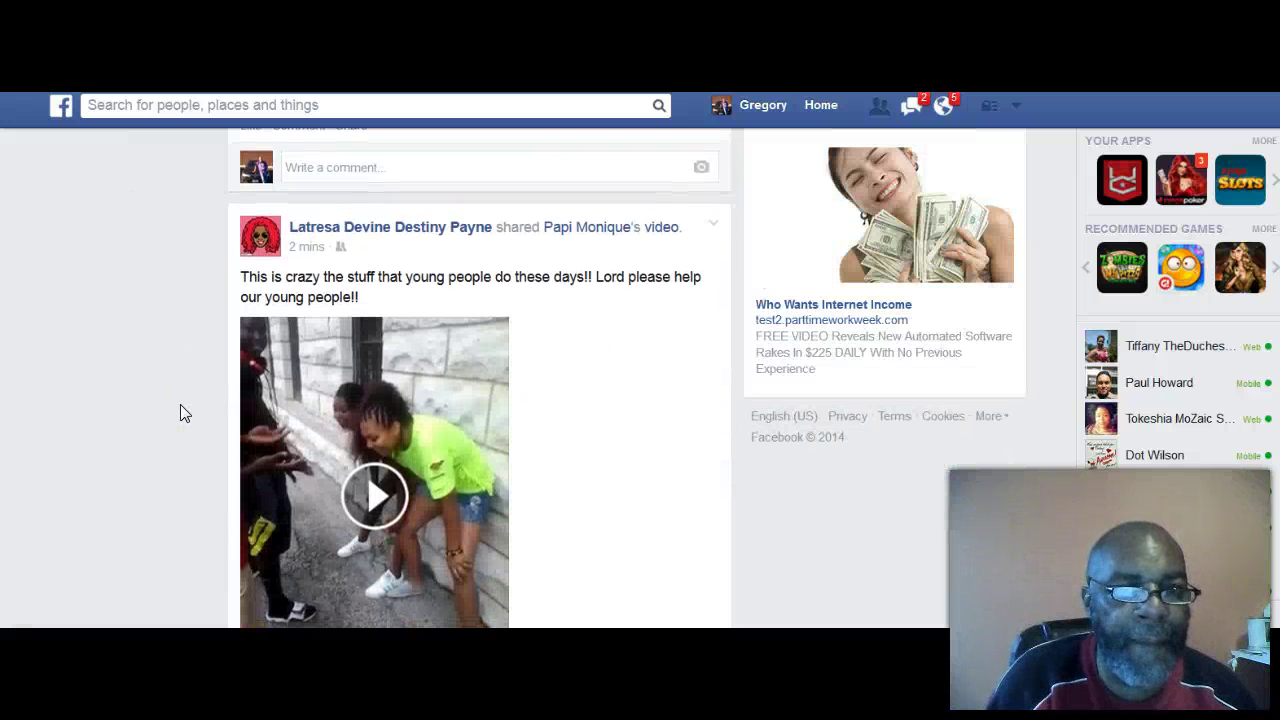
{"action": "scroll", "coordinate": [180, 404], "scroll_direction": "down", "scroll_amount": 6}
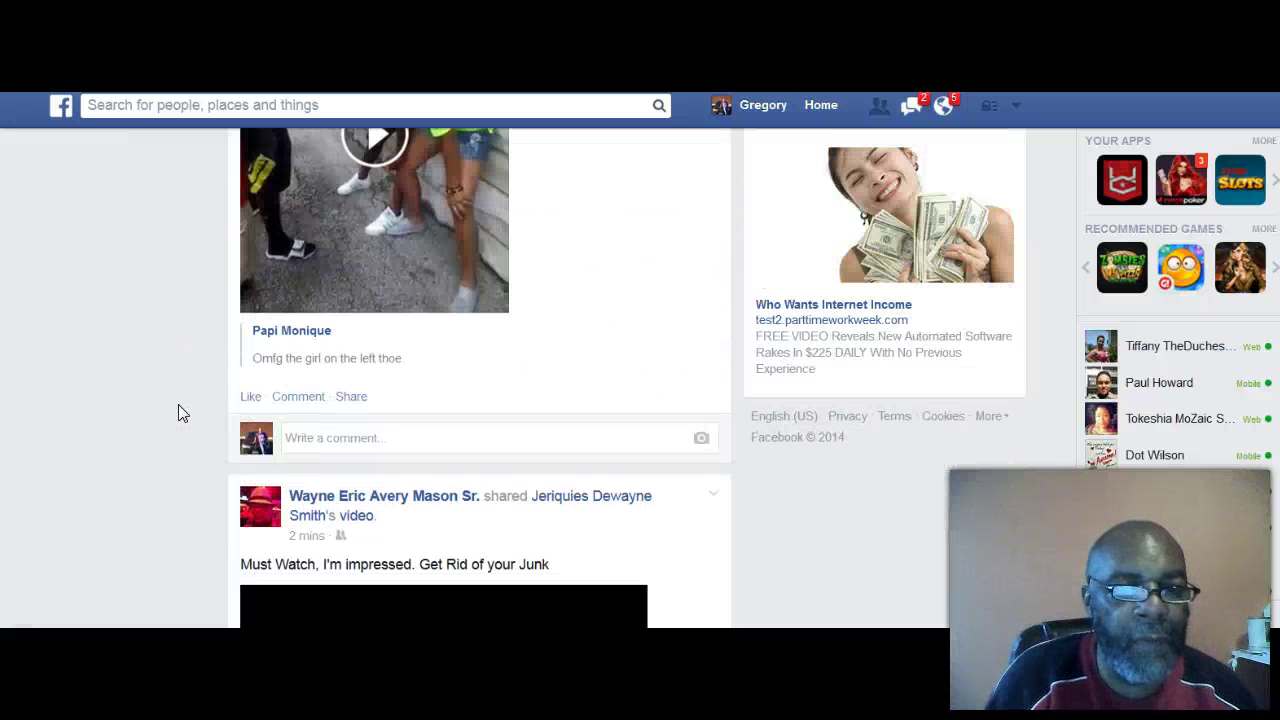
{"action": "scroll", "coordinate": [178, 404], "scroll_direction": "down", "scroll_amount": 2}
{"action": "left_click", "coordinate": [193, 377]}
Step: Keep scrolling until the 'Kicking it at 6 am' photo collage post is fully visible
{"action": "scroll", "coordinate": [213, 358], "scroll_direction": "down", "scroll_amount": 3}
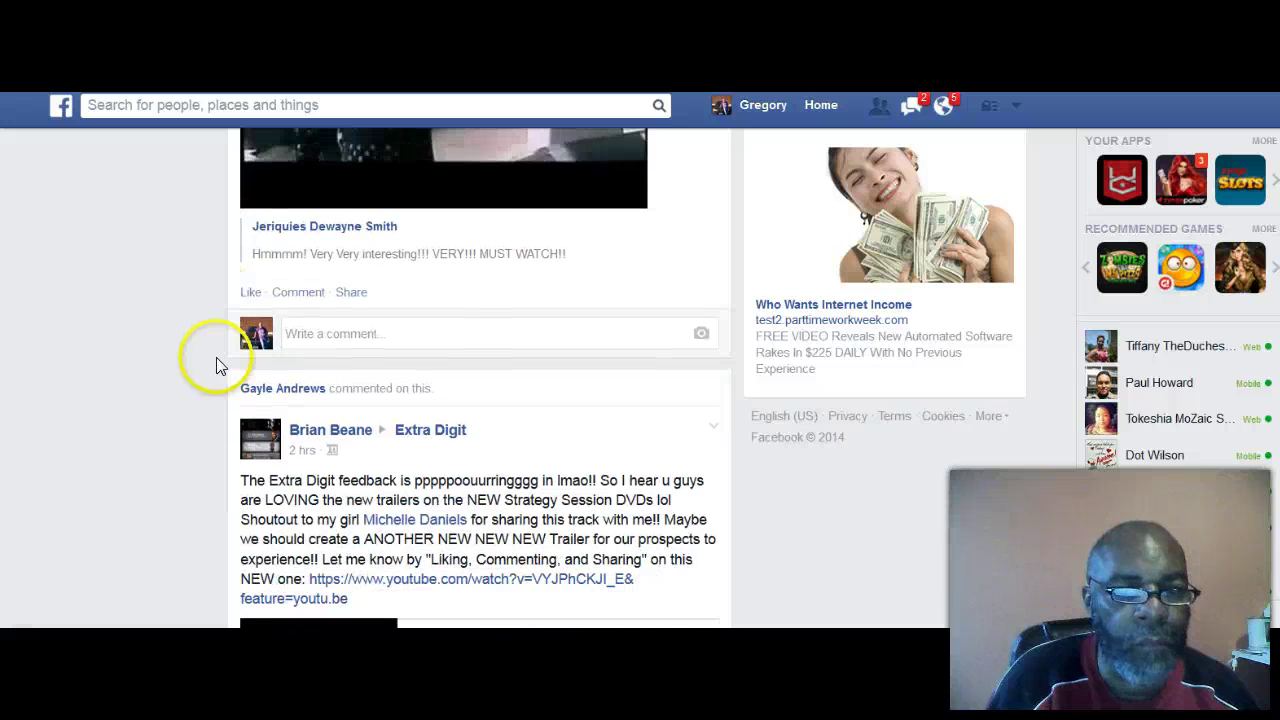
{"action": "scroll", "coordinate": [216, 358], "scroll_direction": "down", "scroll_amount": 5}
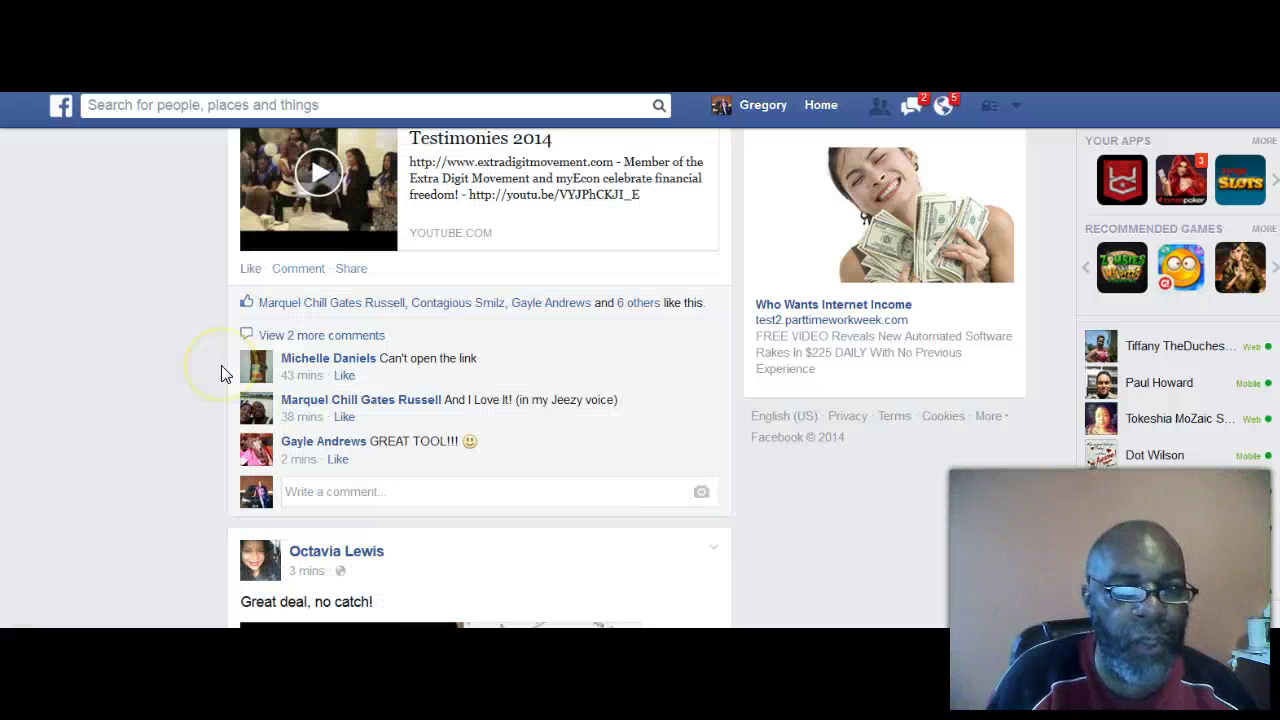
{"action": "scroll", "coordinate": [222, 373], "scroll_direction": "down", "scroll_amount": 2}
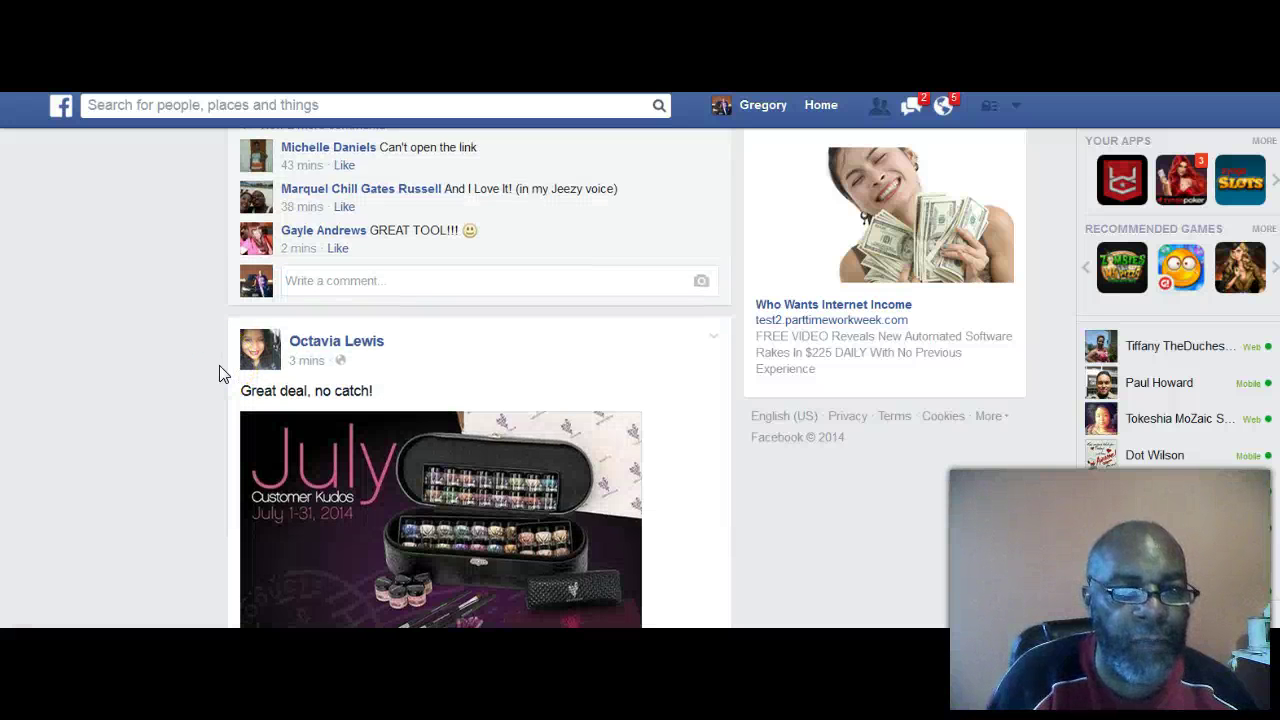
{"action": "scroll", "coordinate": [222, 373], "scroll_direction": "down", "scroll_amount": 2}
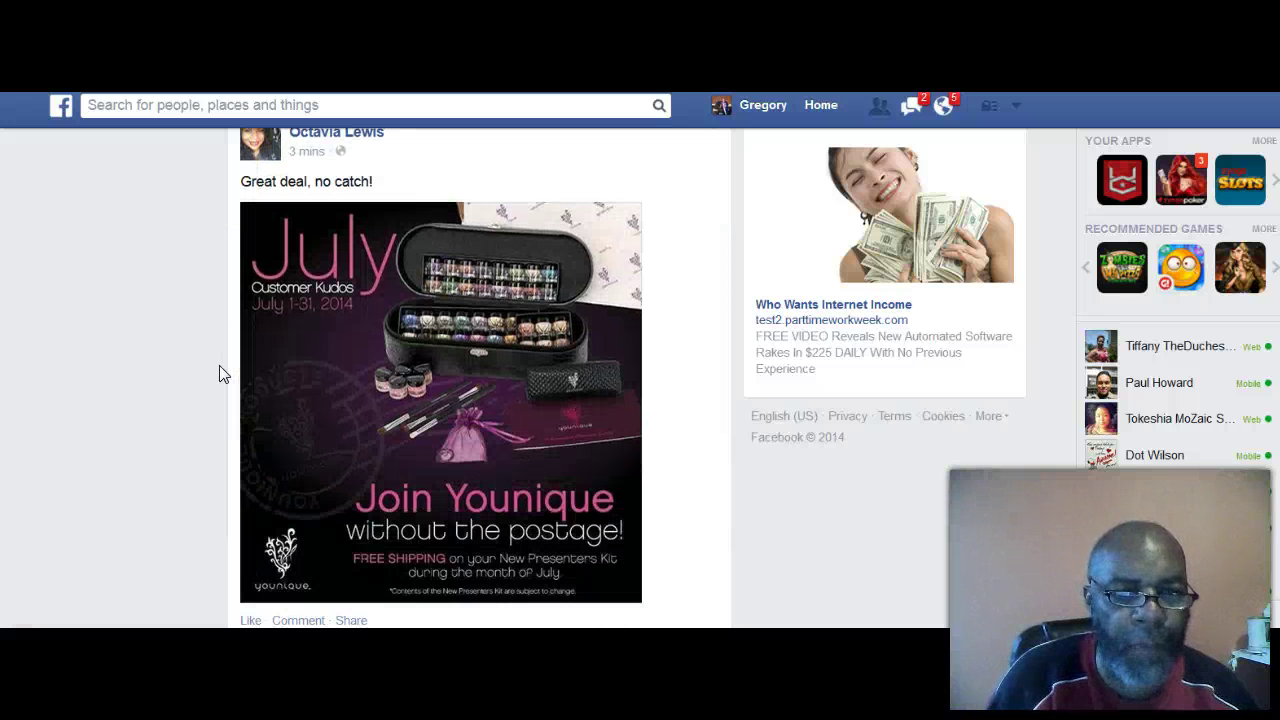
{"action": "scroll", "coordinate": [222, 373], "scroll_direction": "down", "scroll_amount": 2}
{"action": "scroll", "coordinate": [222, 373], "scroll_direction": "down", "scroll_amount": 4}
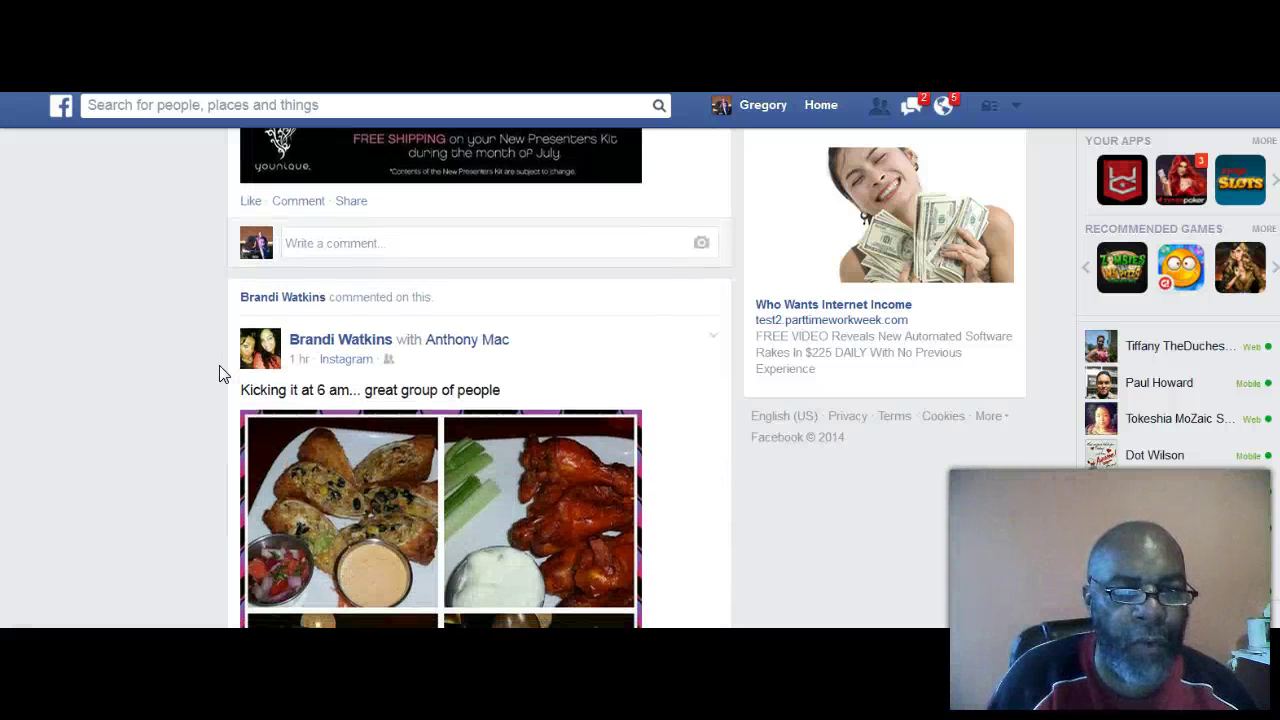
{"action": "scroll", "coordinate": [222, 373], "scroll_direction": "down", "scroll_amount": 1}
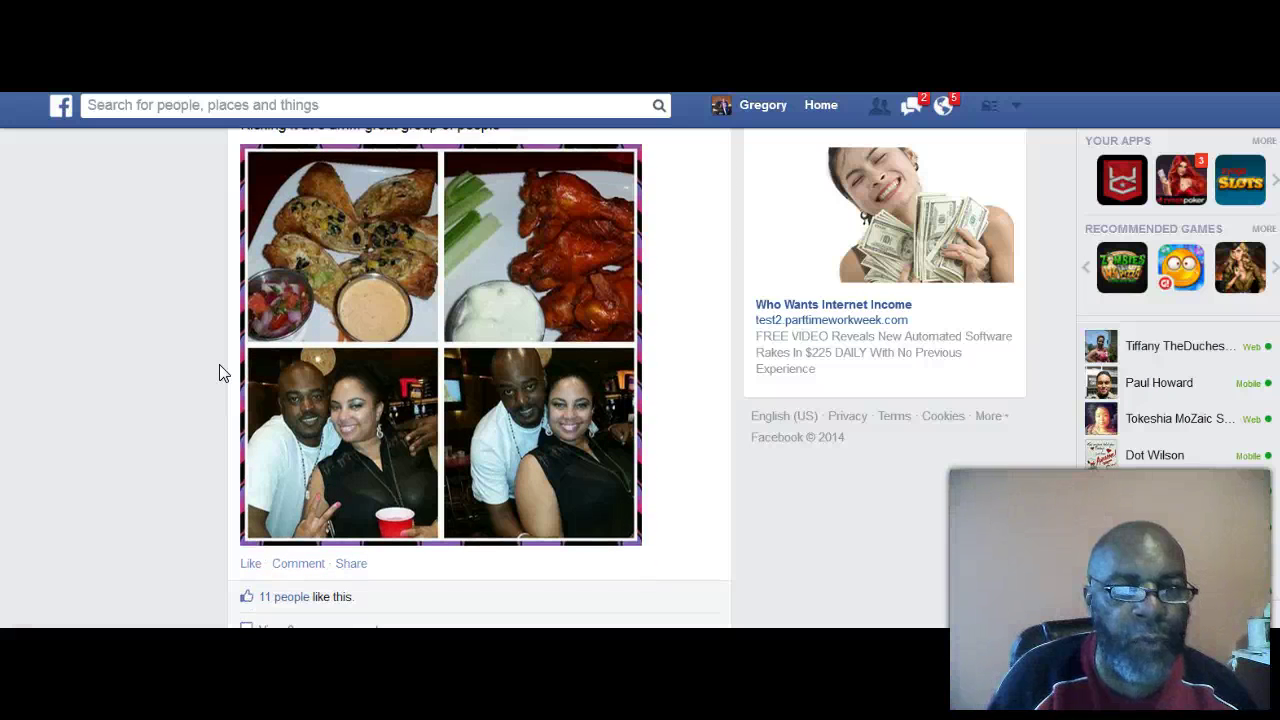
Step: Like the food collage post and type the comment 'This looks very Yummy'
{"action": "left_click", "coordinate": [252, 515]}
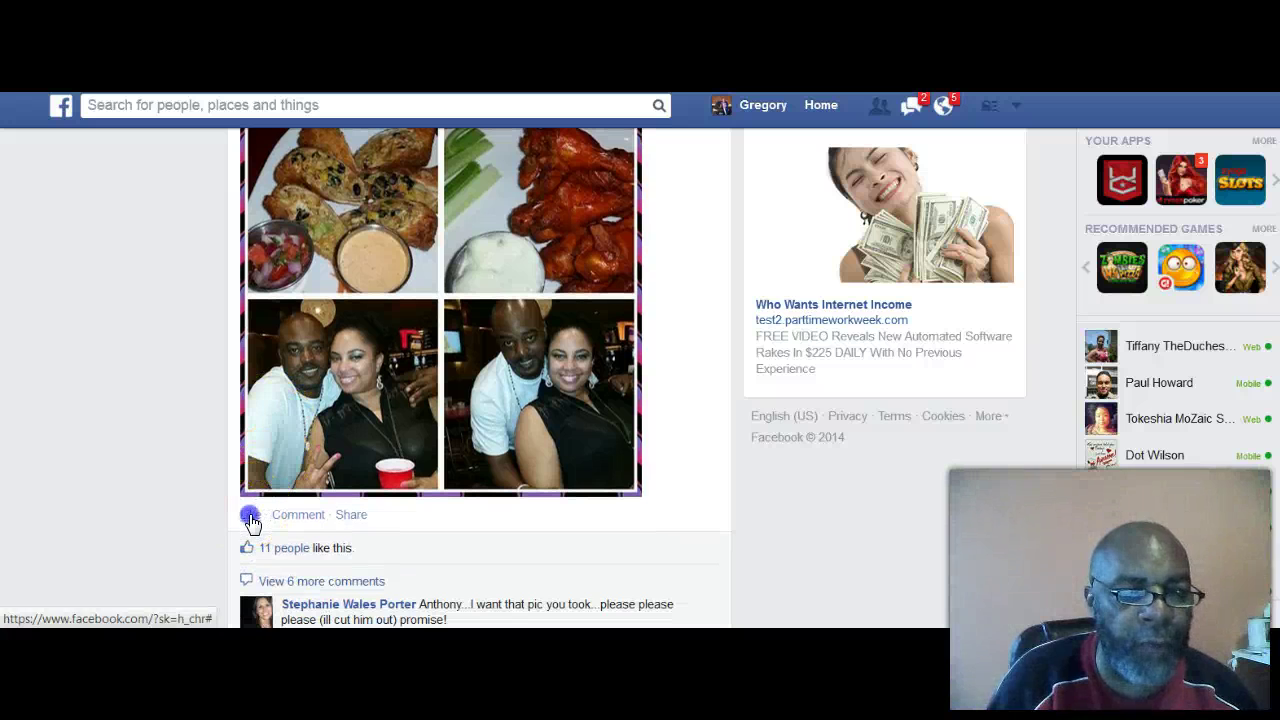
{"action": "scroll", "coordinate": [157, 400], "scroll_direction": "down", "scroll_amount": 2}
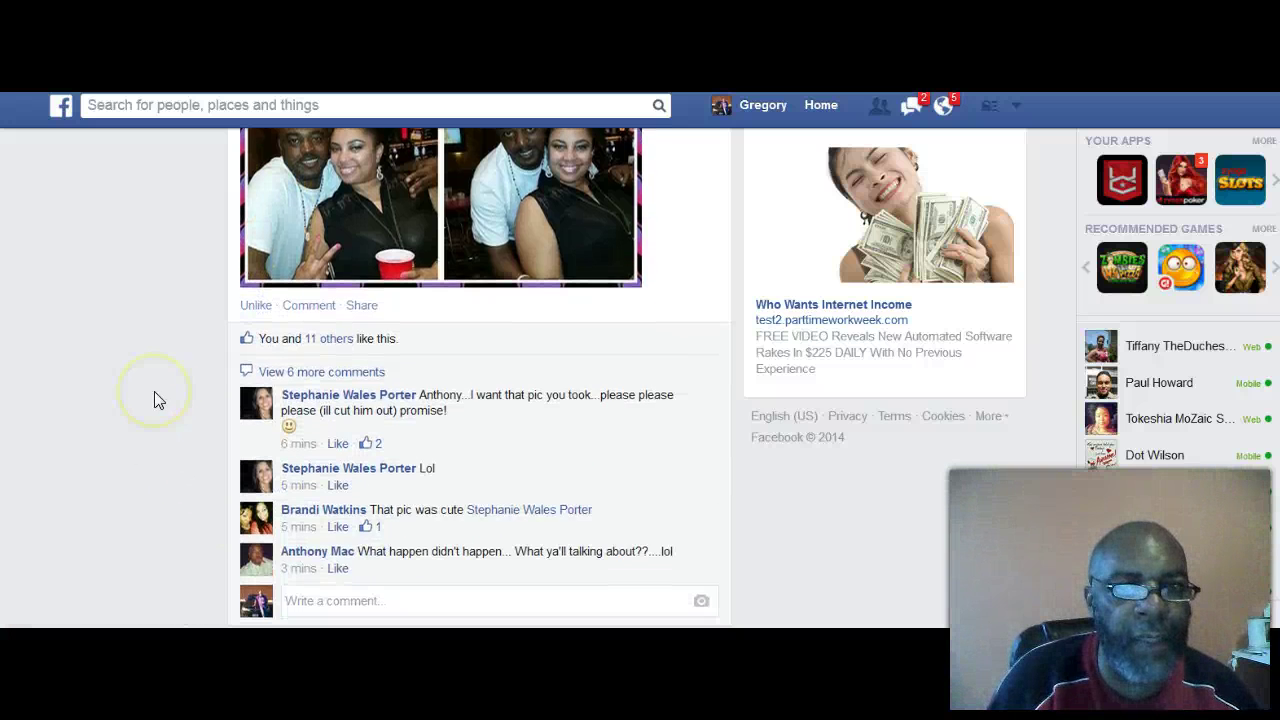
{"action": "scroll", "coordinate": [157, 400], "scroll_direction": "up", "scroll_amount": 2}
{"action": "scroll", "coordinate": [155, 398], "scroll_direction": "down", "scroll_amount": 3}
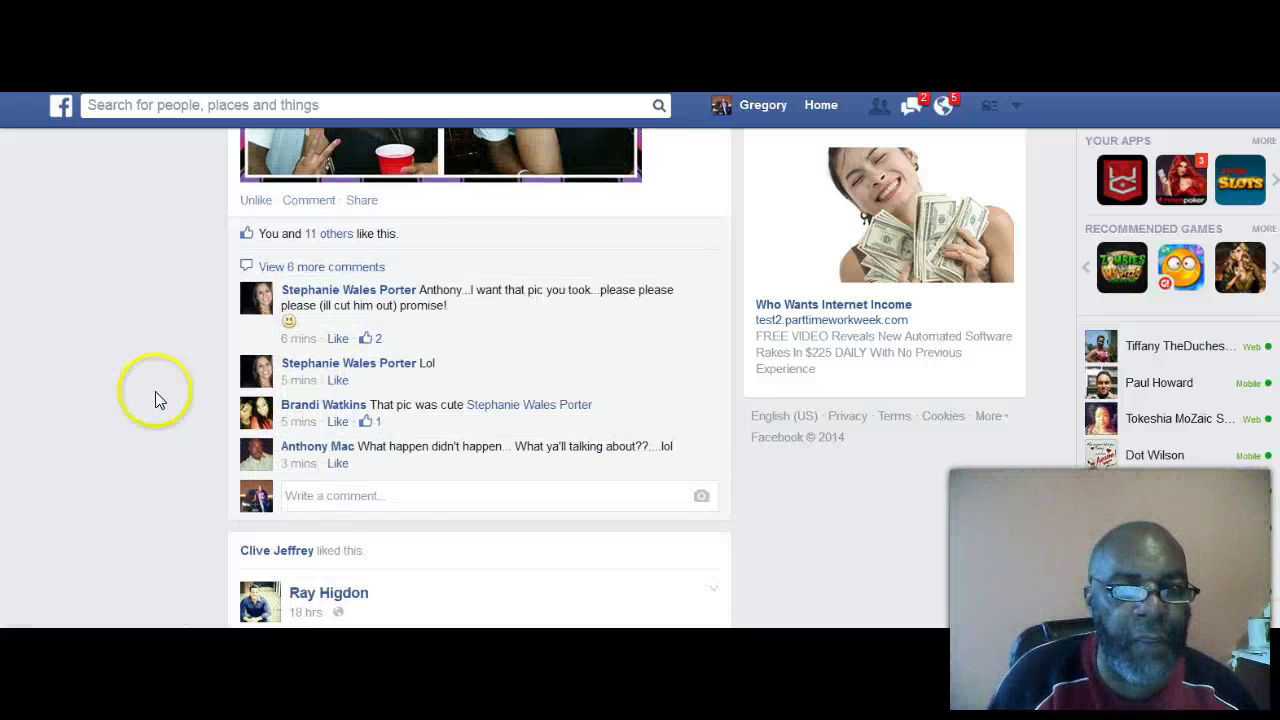
{"action": "left_click", "coordinate": [304, 500]}
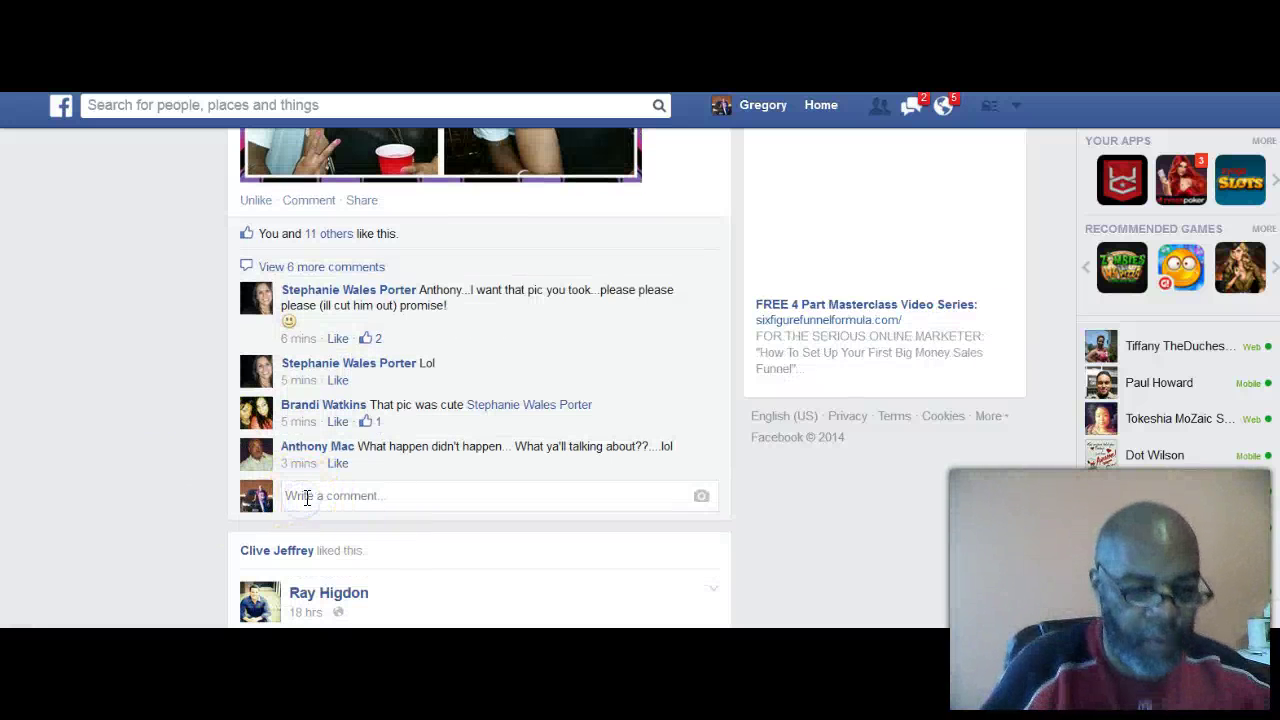
{"action": "type", "text": "This looks"}
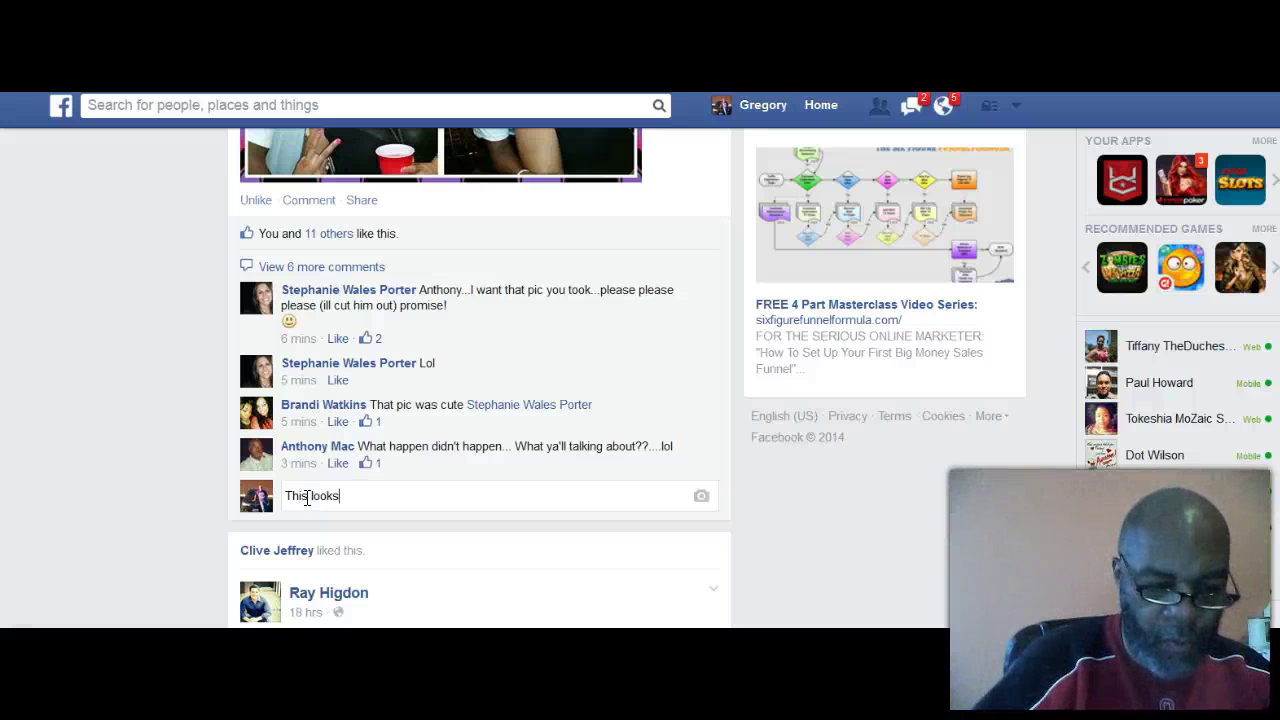
{"action": "type", "text": " very "}
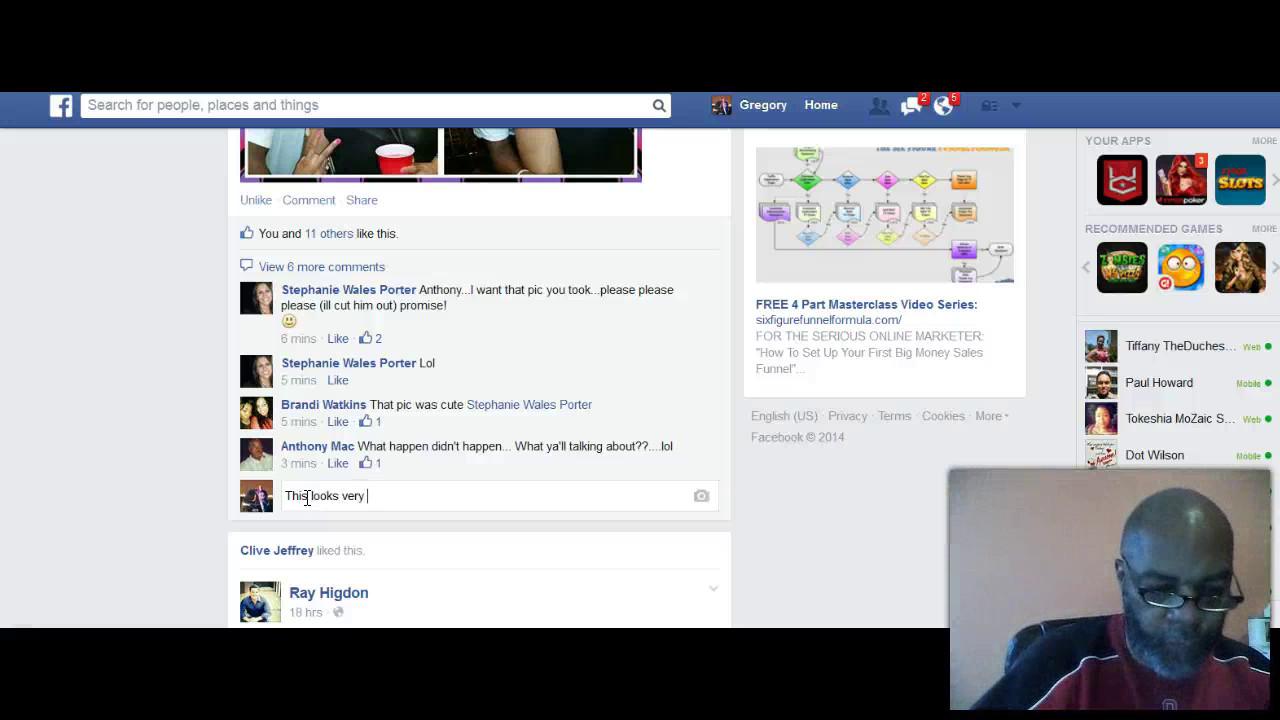
{"action": "type", "text": "Yumm"}
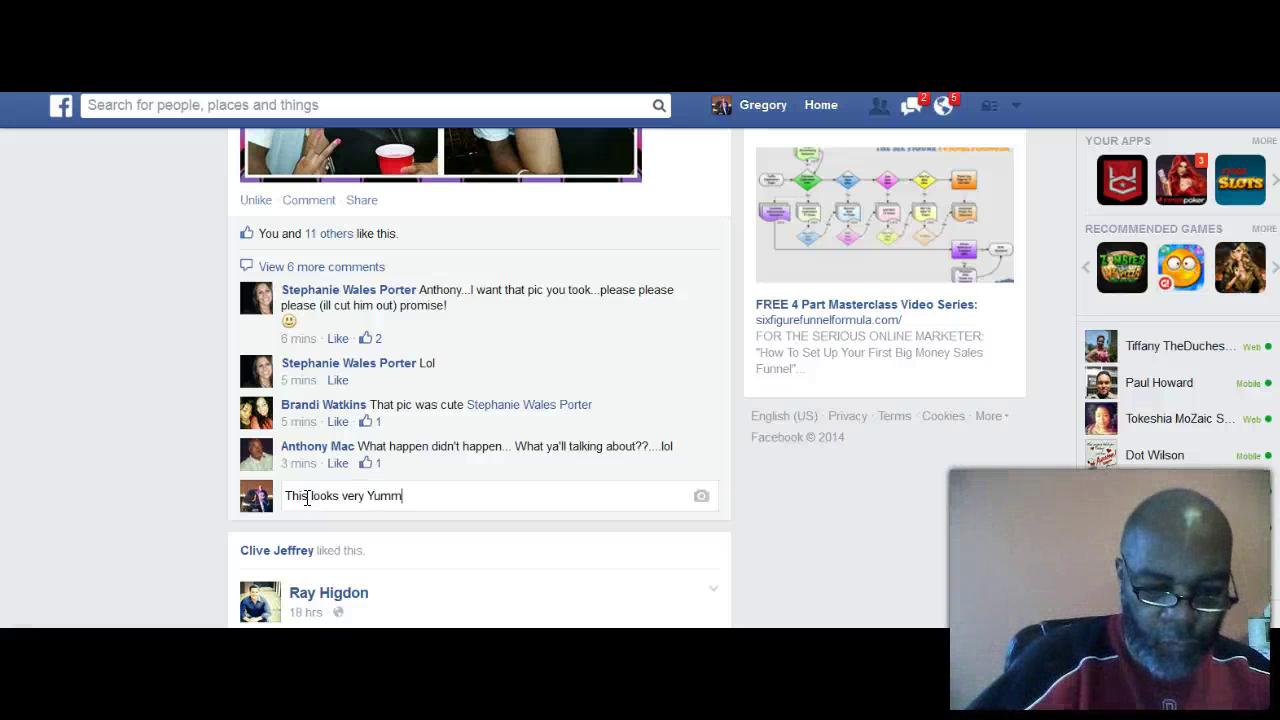
{"action": "type", "text": "y"}
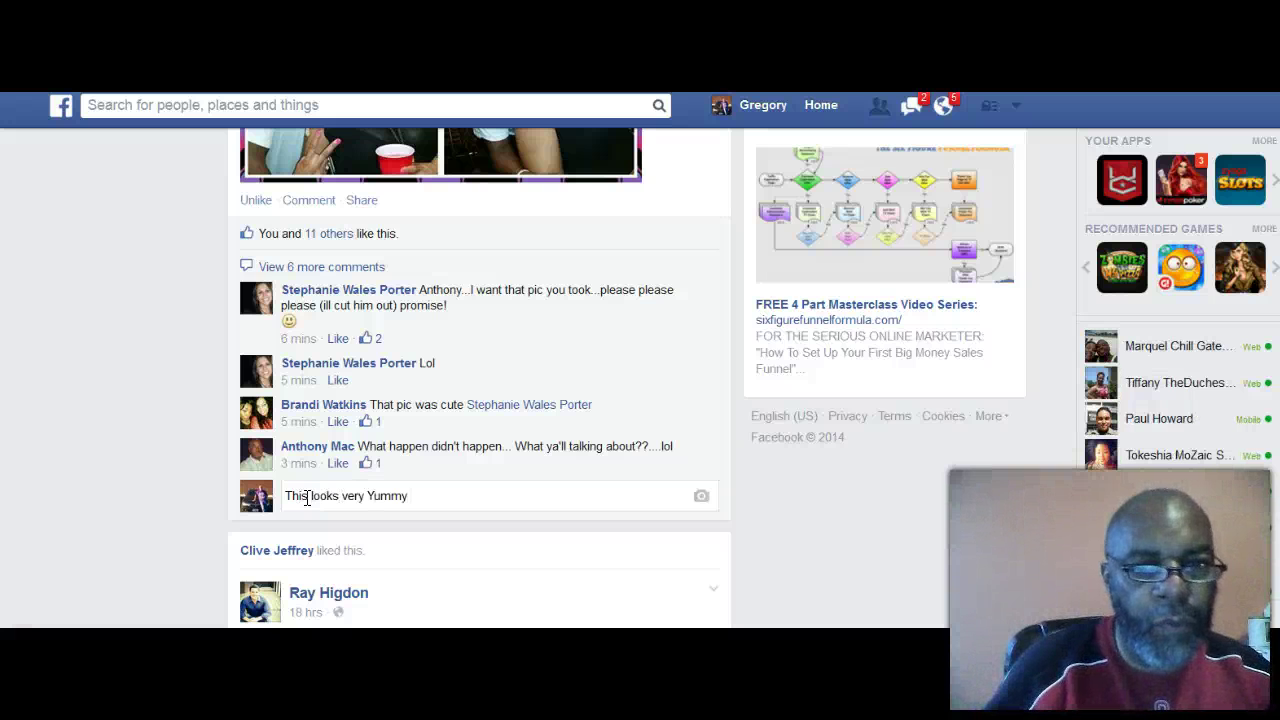
{"action": "scroll", "coordinate": [304, 457], "scroll_direction": "up", "scroll_amount": 3}
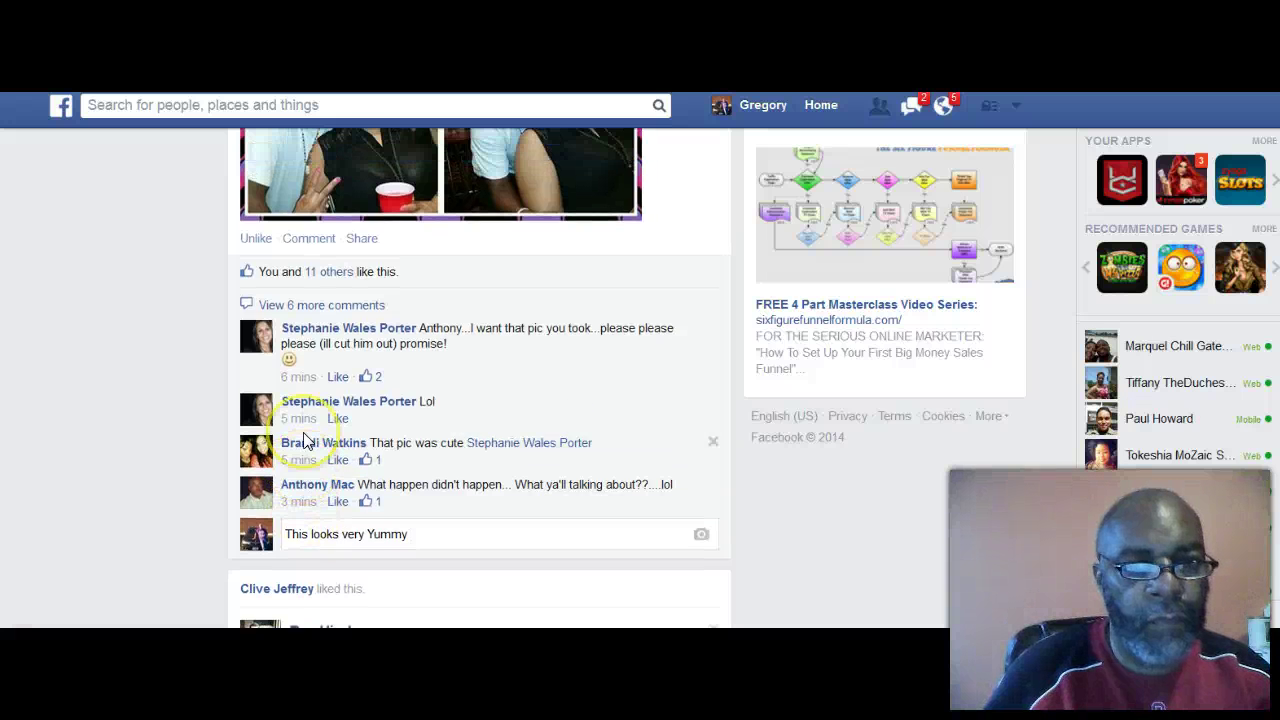
{"action": "scroll", "coordinate": [310, 440], "scroll_direction": "up", "scroll_amount": 3}
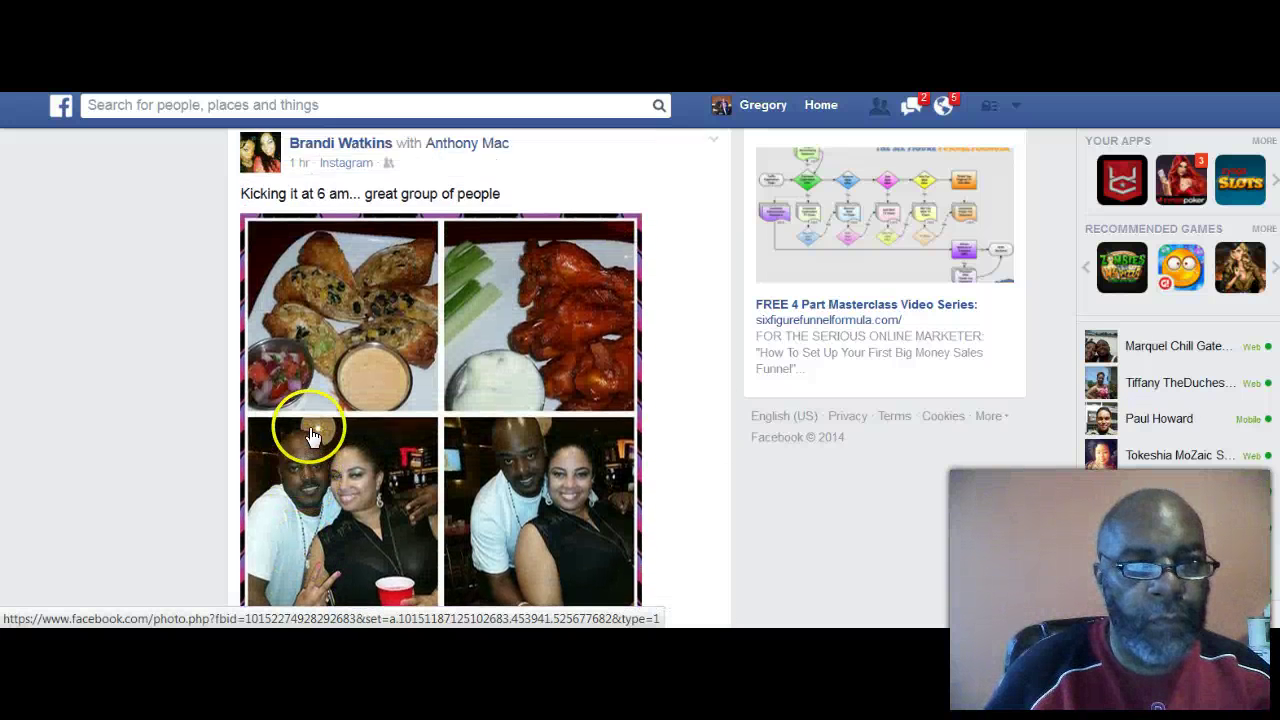
{"action": "scroll", "coordinate": [315, 437], "scroll_direction": "down", "scroll_amount": 7}
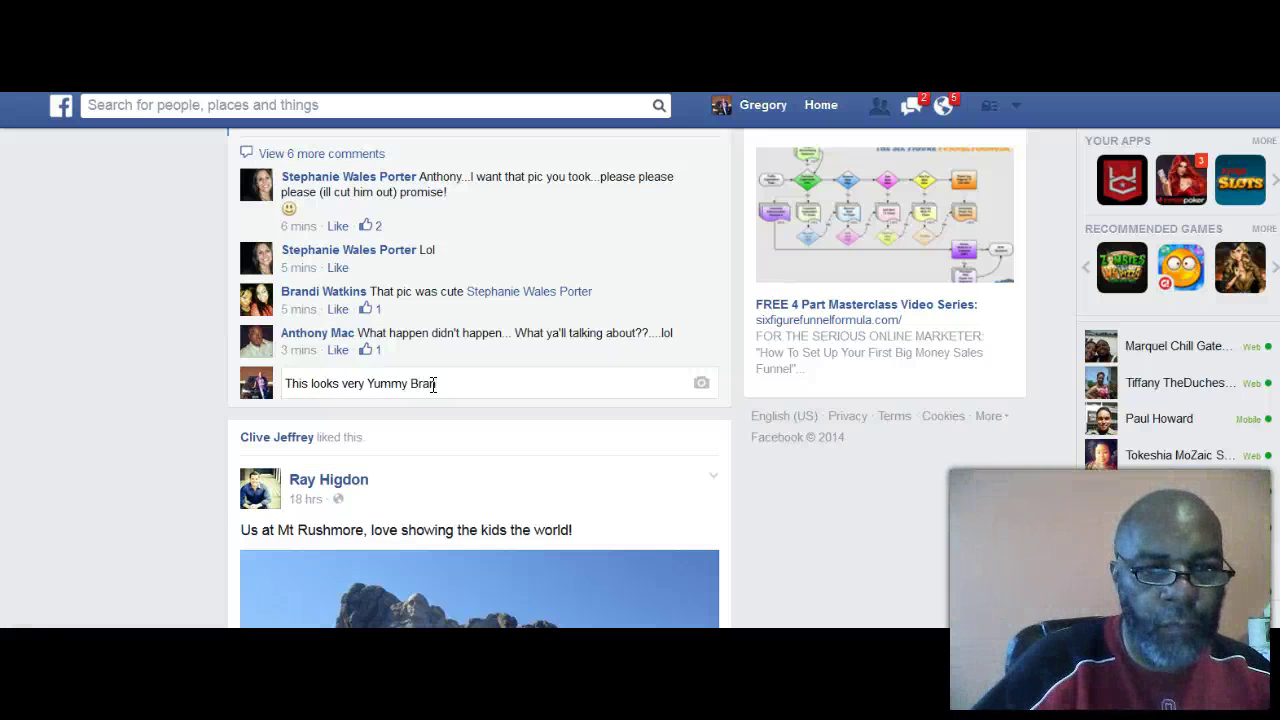
Step: Tag the poster by first name, post the comment, and dismiss both notifications
{"action": "key", "text": "BackSpace"}
{"action": "key", "text": "BackSpace"}
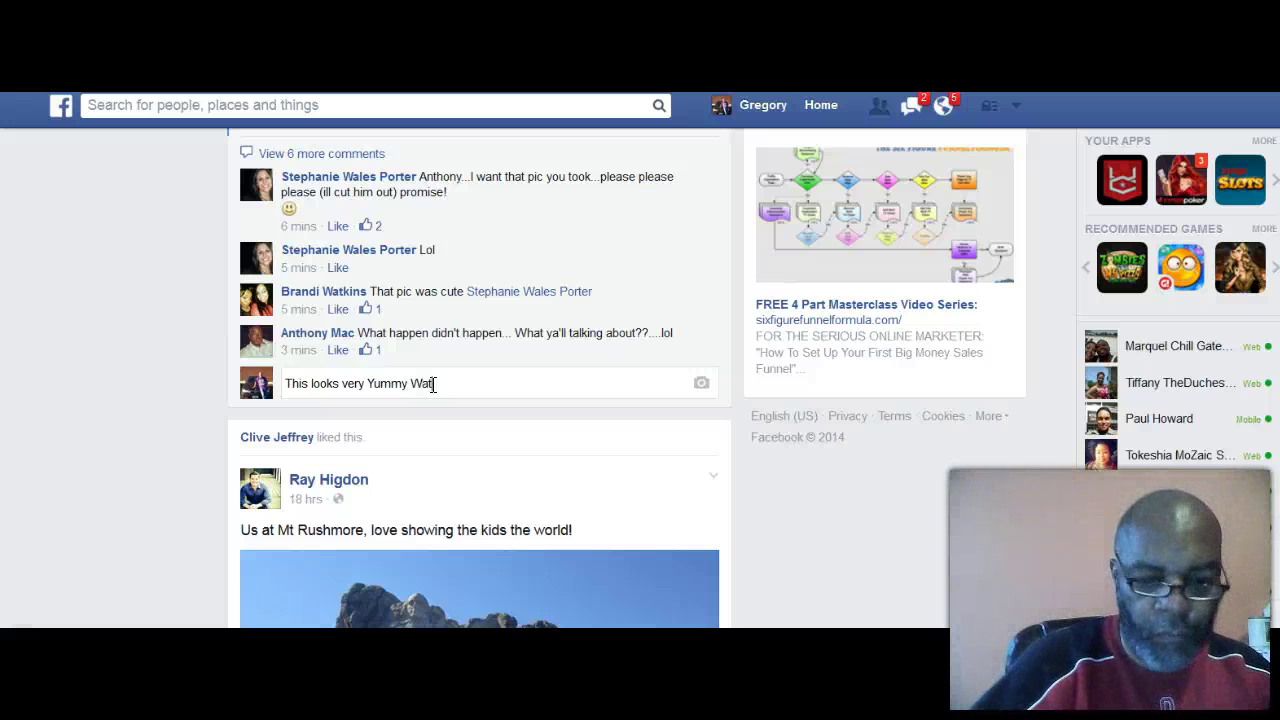
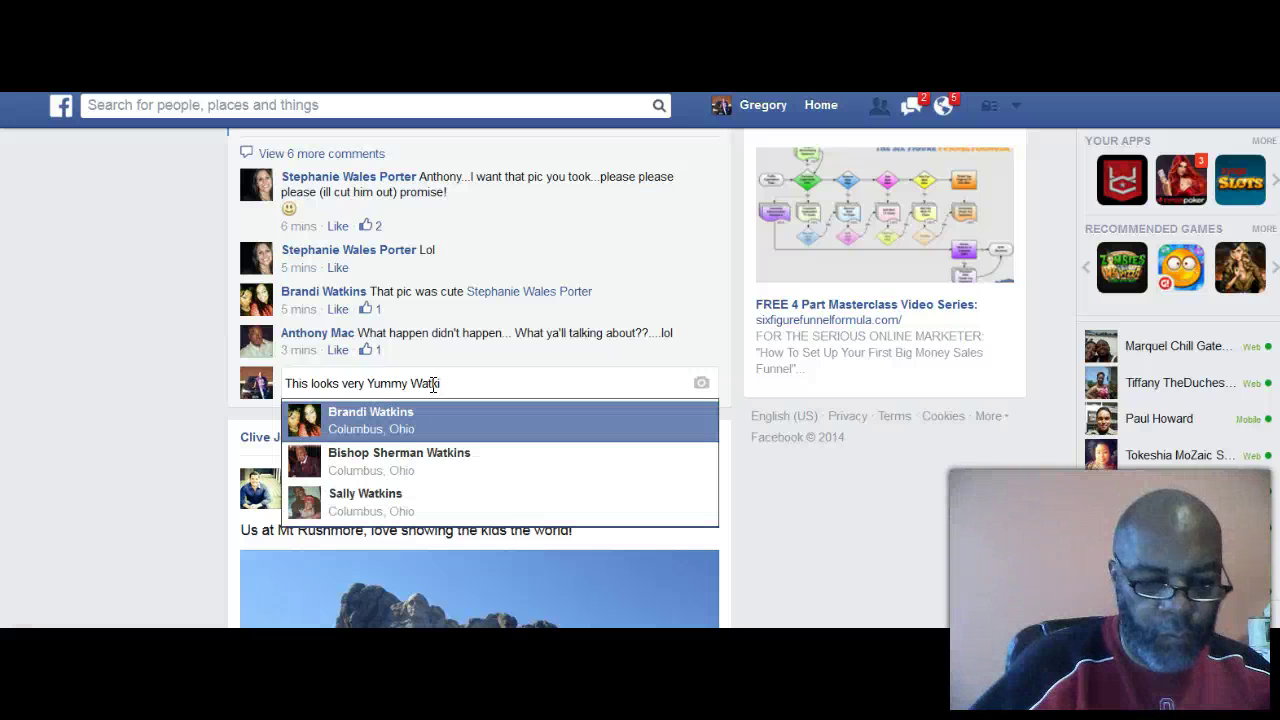
{"action": "left_click", "coordinate": [371, 429]}
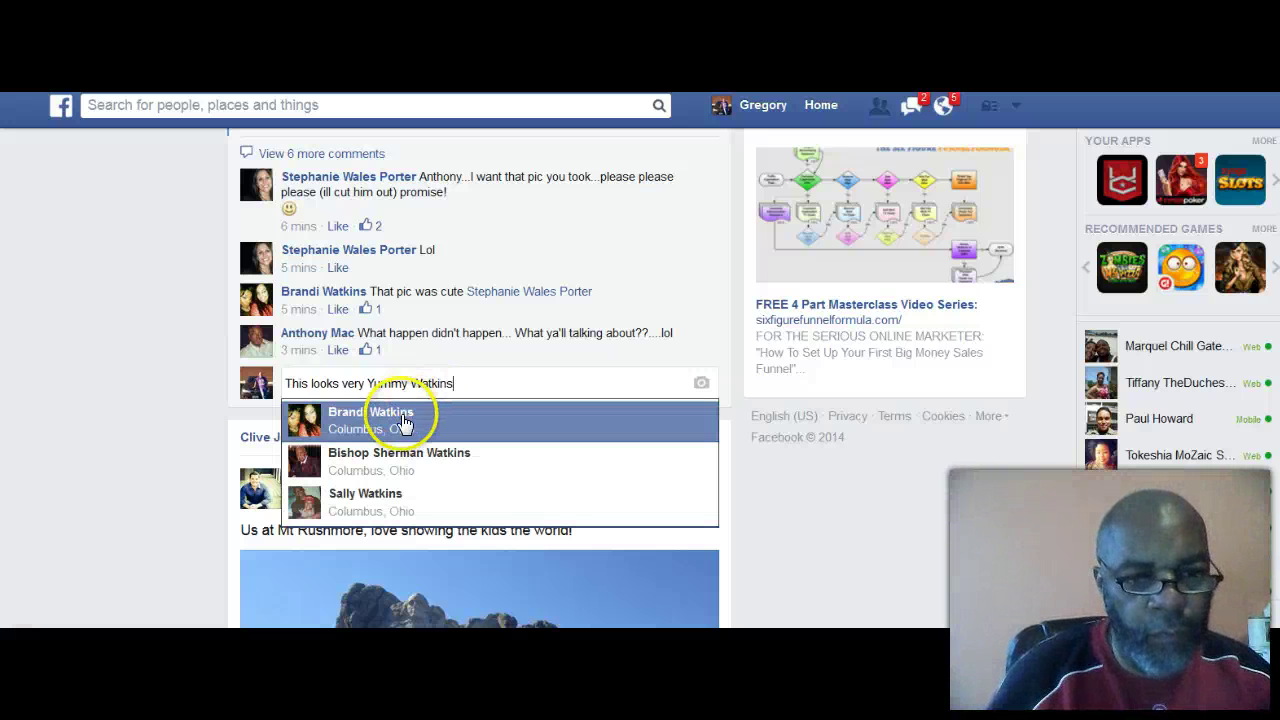
{"action": "left_click", "coordinate": [476, 383]}
{"action": "left_click", "coordinate": [509, 383]}
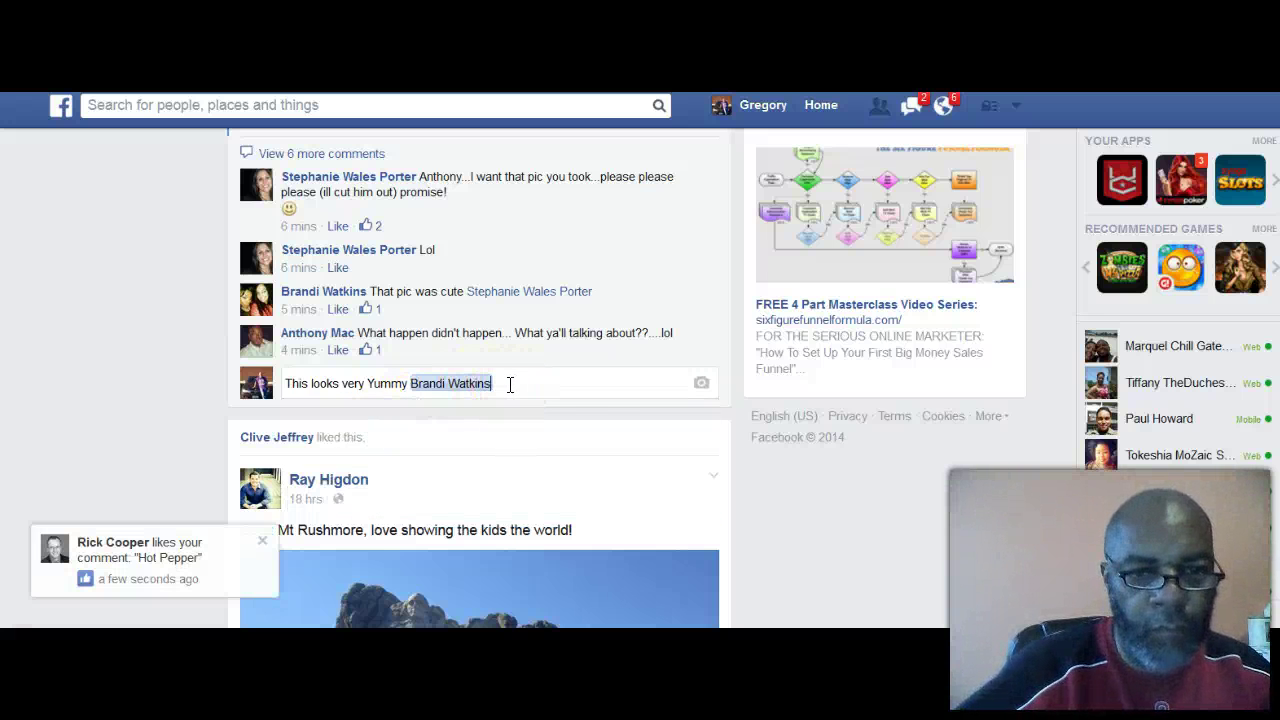
{"action": "key", "text": "BackSpace"}
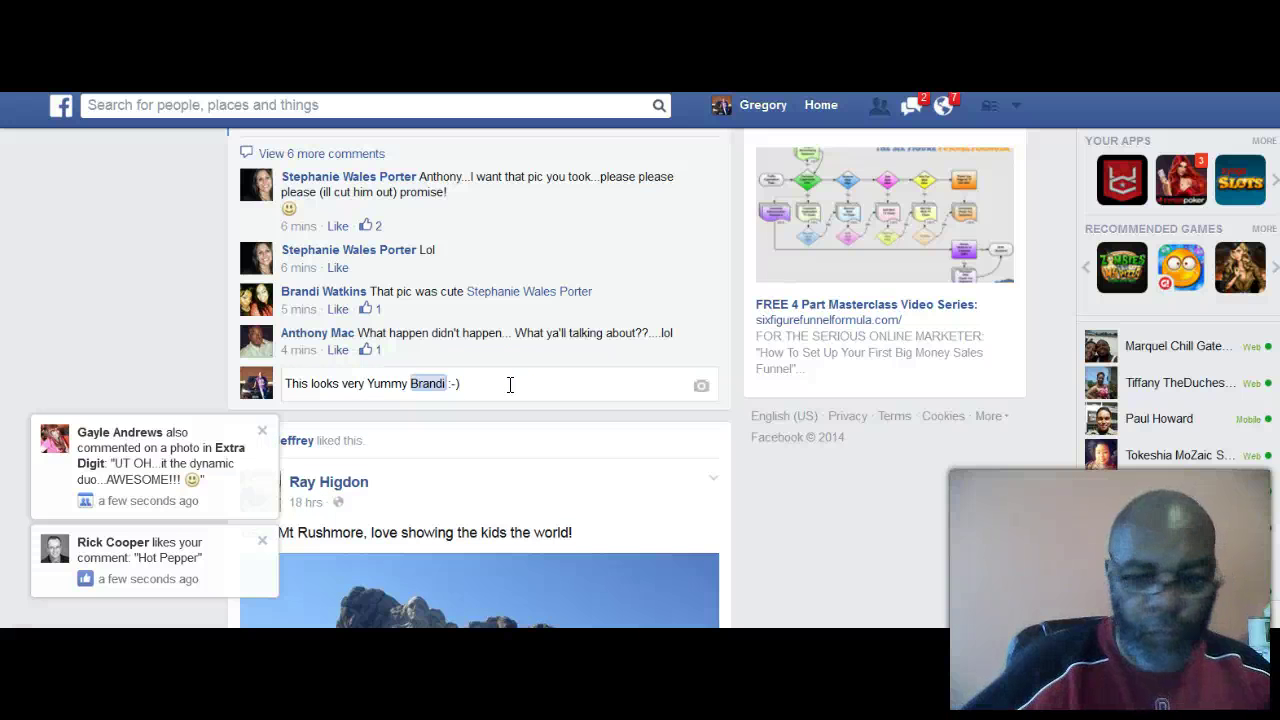
{"action": "key", "text": "Return"}
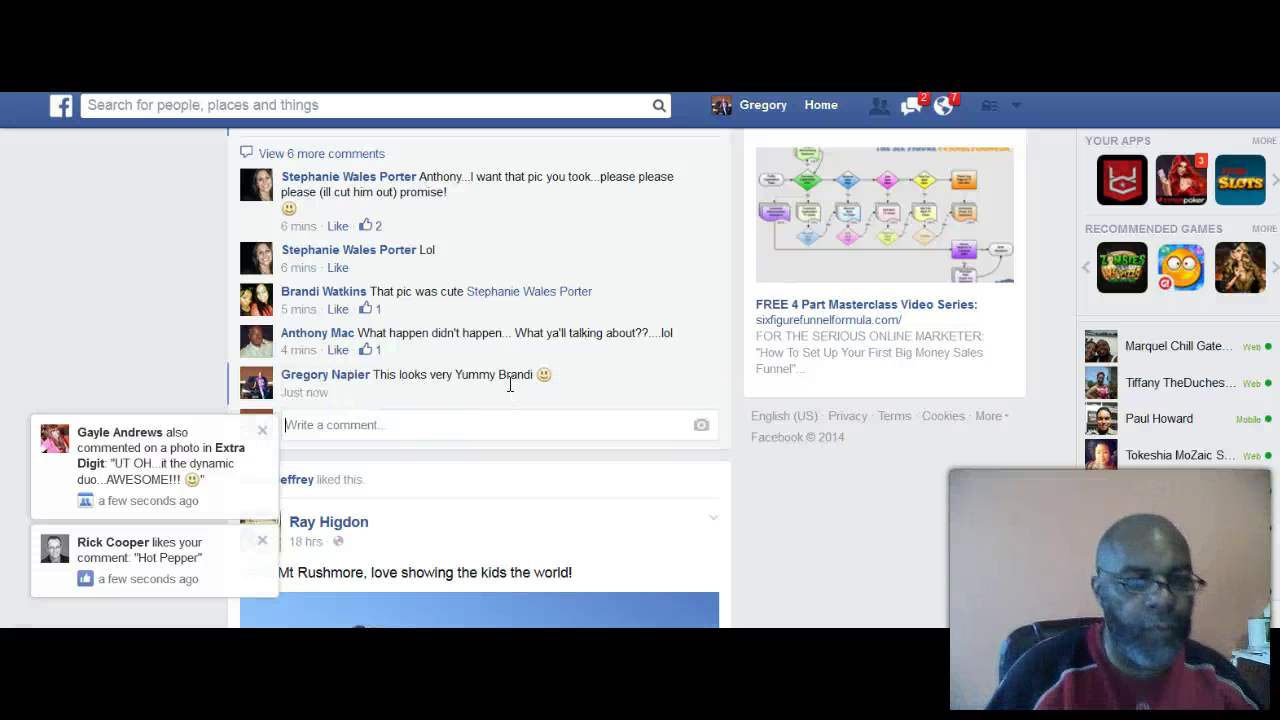
{"action": "left_click", "coordinate": [258, 545]}
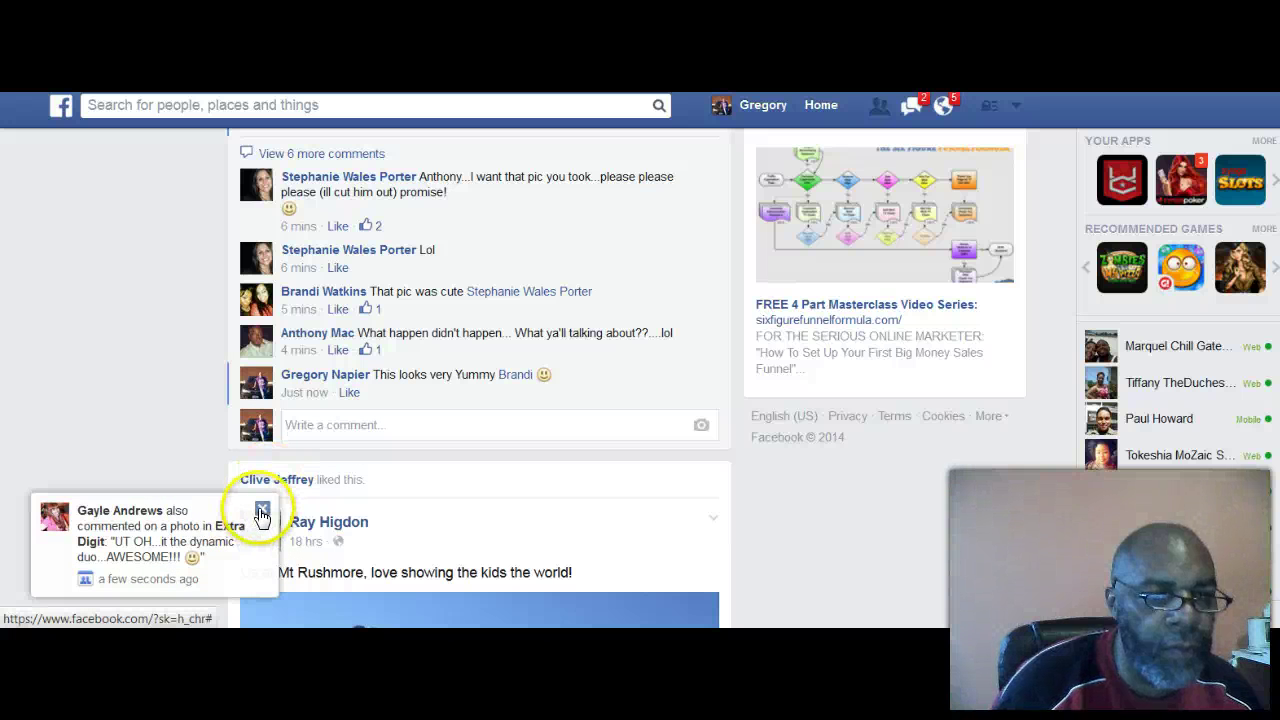
{"action": "left_click", "coordinate": [259, 513]}
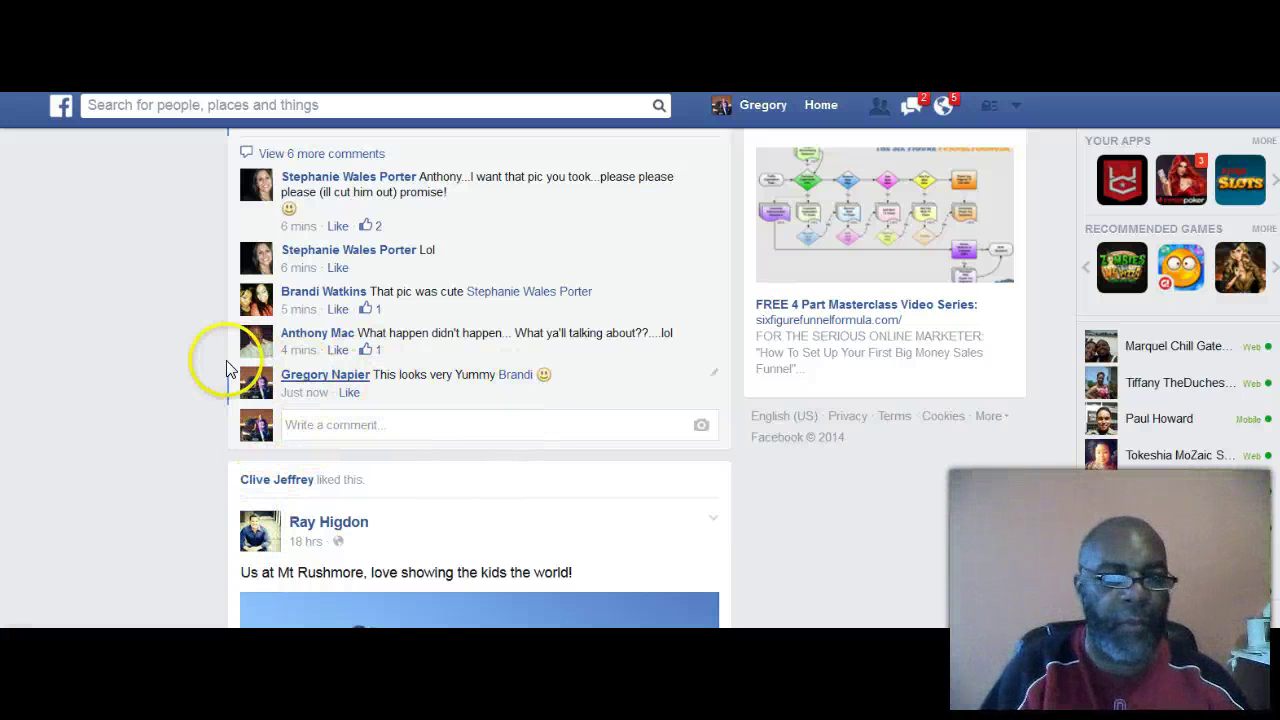
Step: Like the Mt Rushmore photo post
{"action": "scroll", "coordinate": [193, 357], "scroll_direction": "down", "scroll_amount": 3}
{"action": "scroll", "coordinate": [193, 358], "scroll_direction": "down", "scroll_amount": 2}
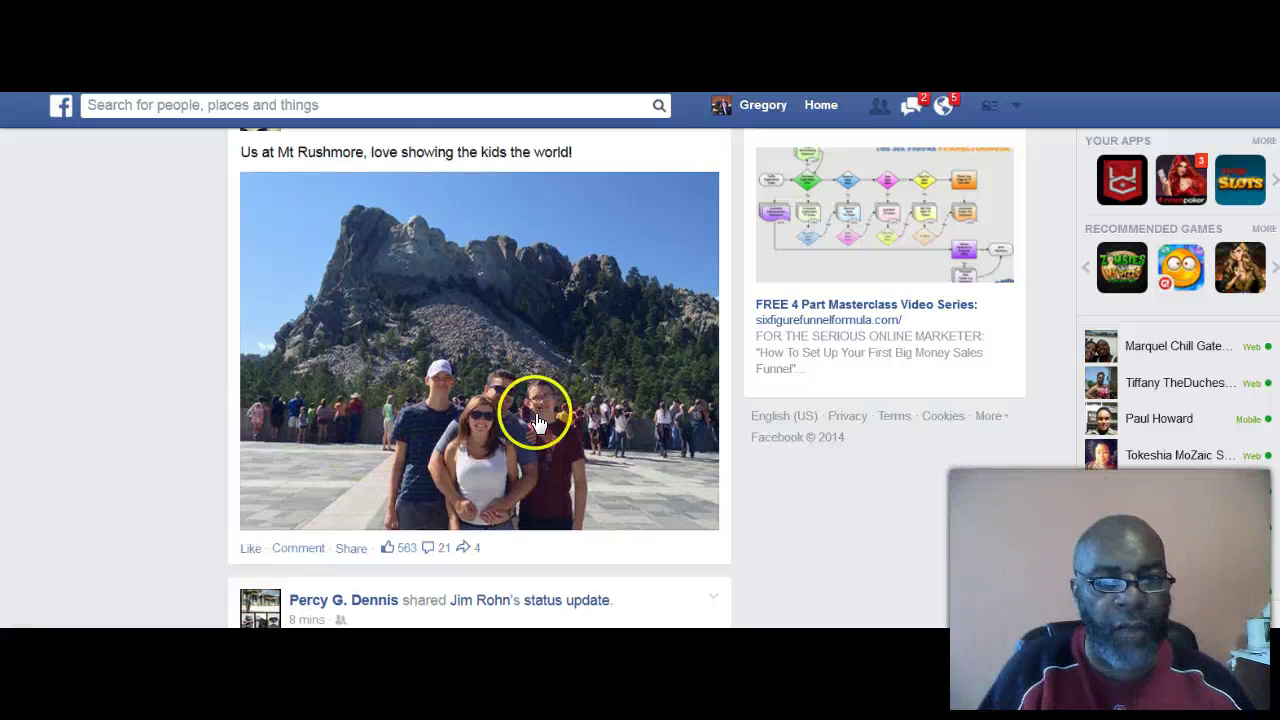
{"action": "scroll", "coordinate": [530, 418], "scroll_direction": "down", "scroll_amount": 1}
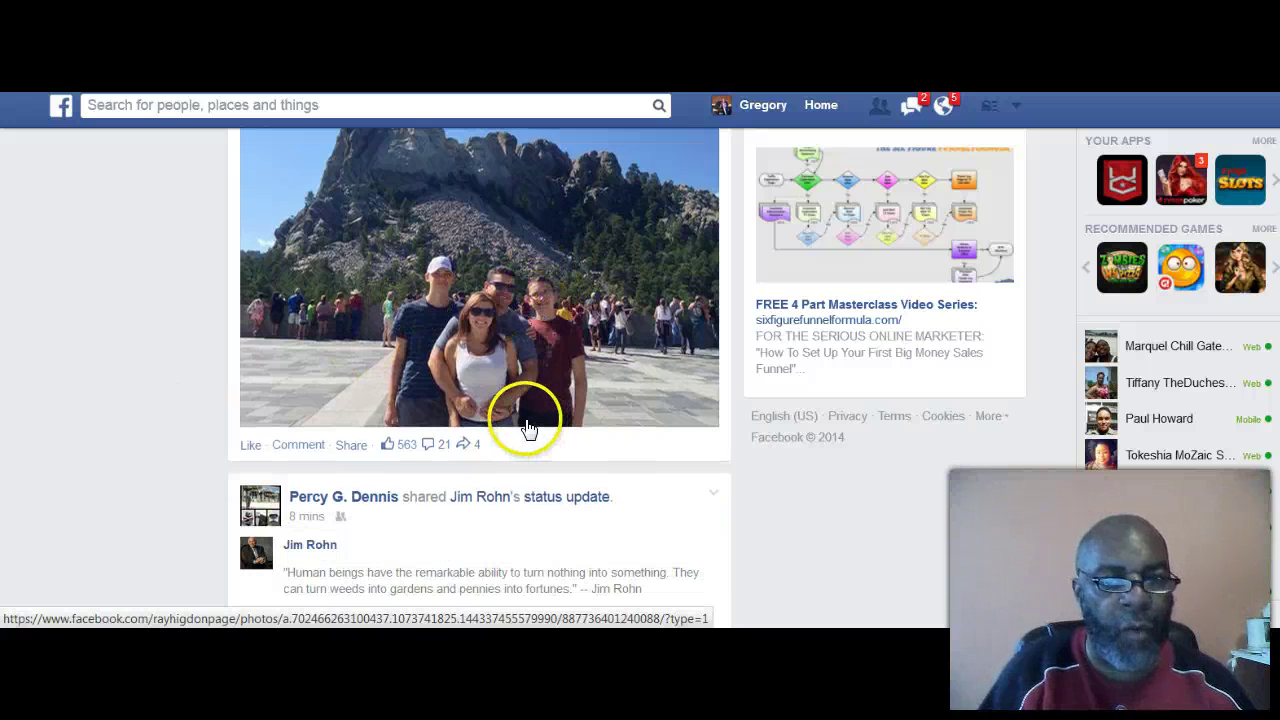
{"action": "left_click", "coordinate": [250, 448]}
Step: Post the reply 'Looks like you guys are...' tagging the author with ':-)', then dismiss the mention notification
{"action": "scroll", "coordinate": [393, 463], "scroll_direction": "down", "scroll_amount": 2}
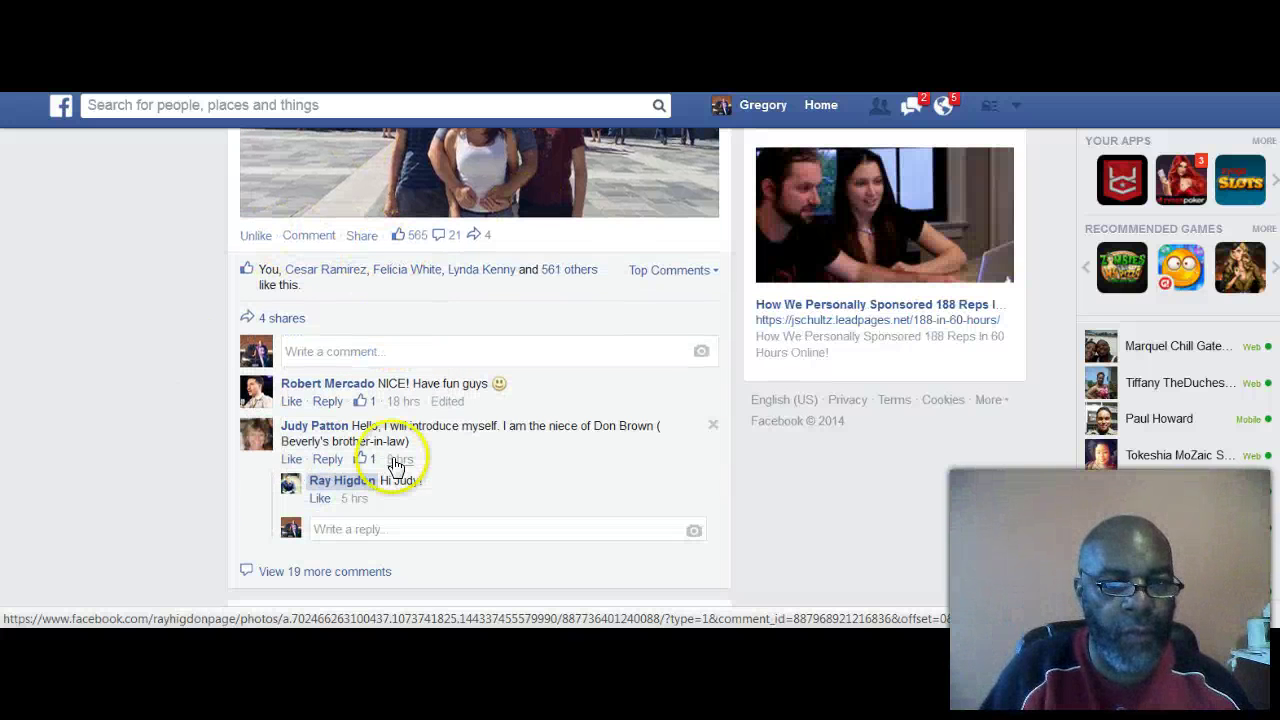
{"action": "left_click", "coordinate": [339, 531]}
{"action": "type", "text": "Looks like you guys"}
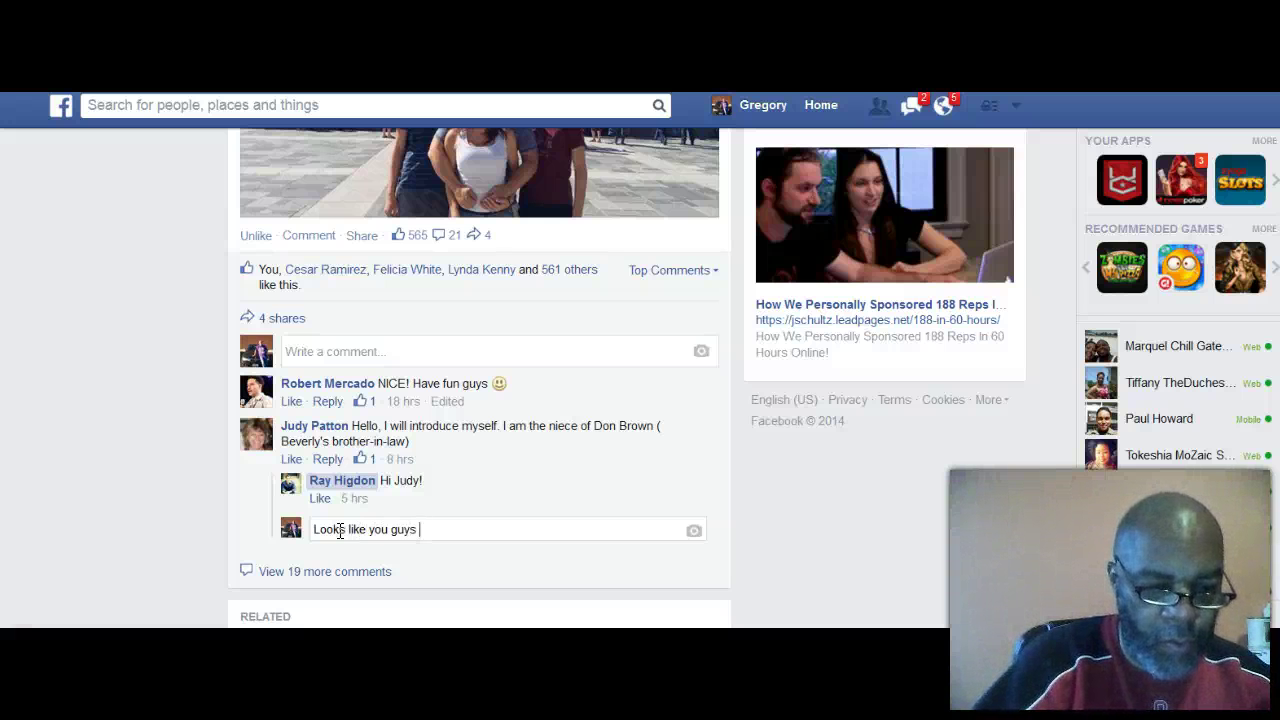
{"action": "type", "text": "are having a great time @"}
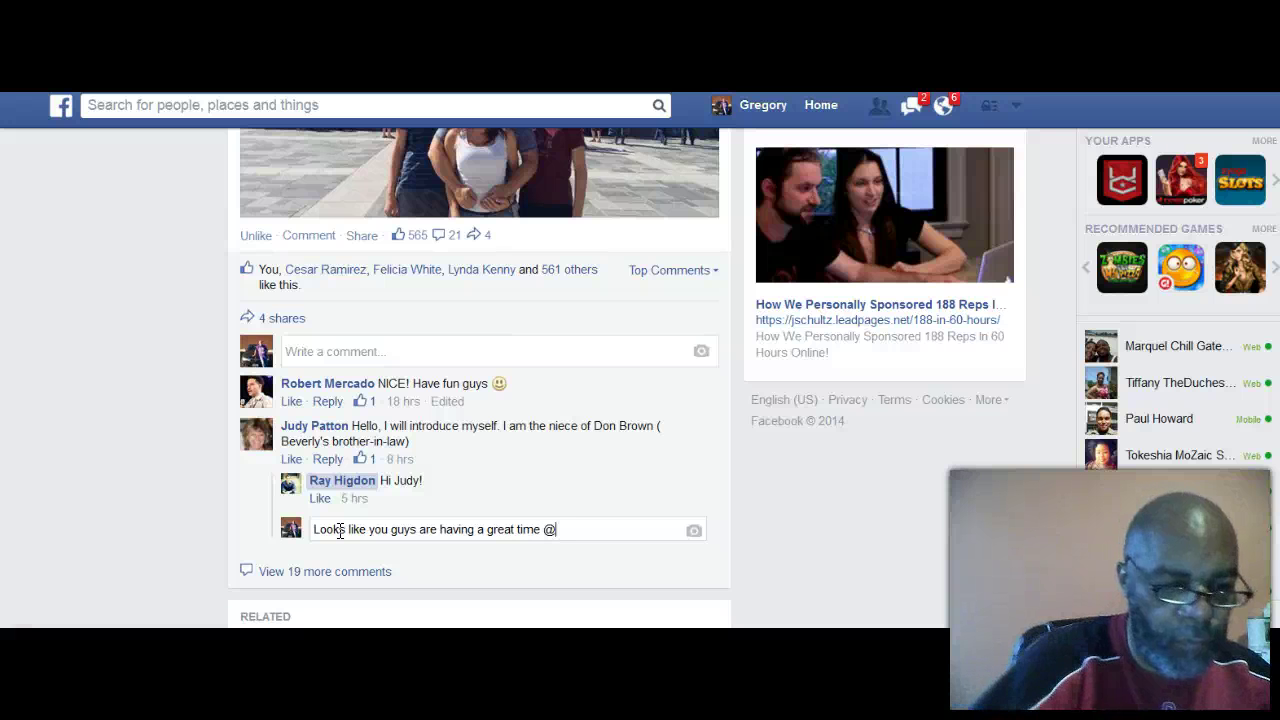
{"action": "type", "text": "Ray"}
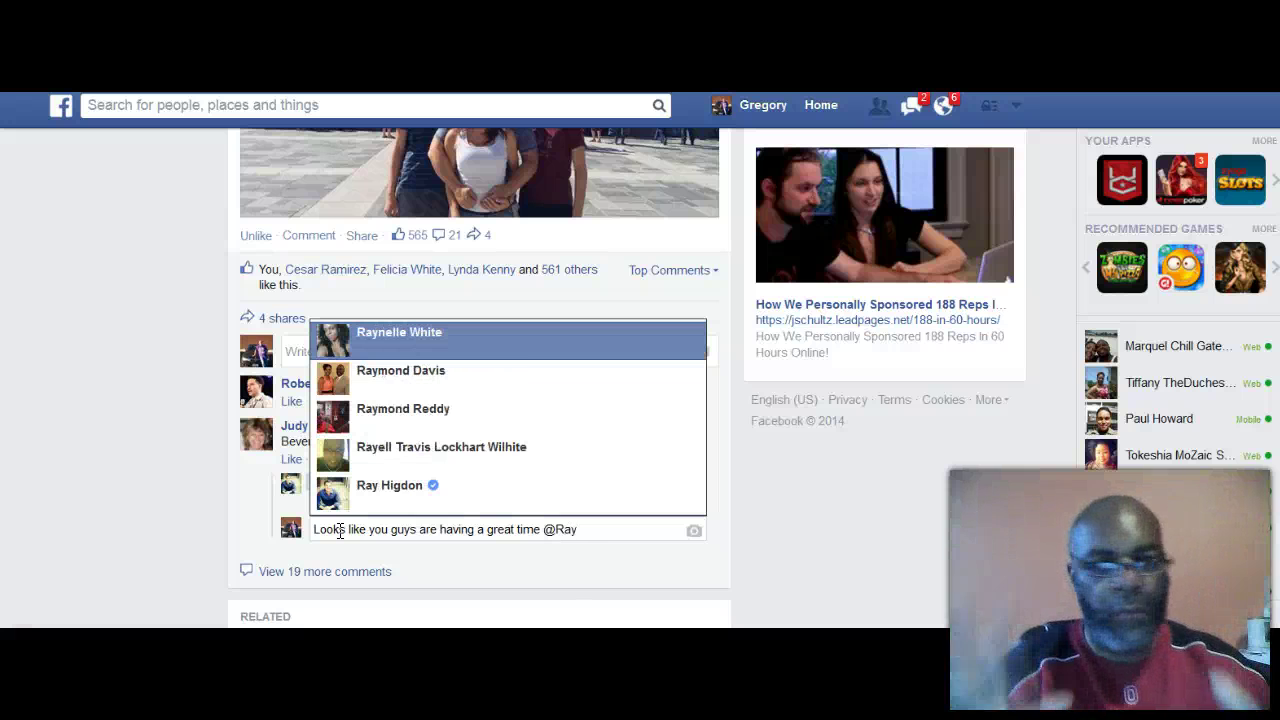
{"action": "left_click", "coordinate": [399, 500]}
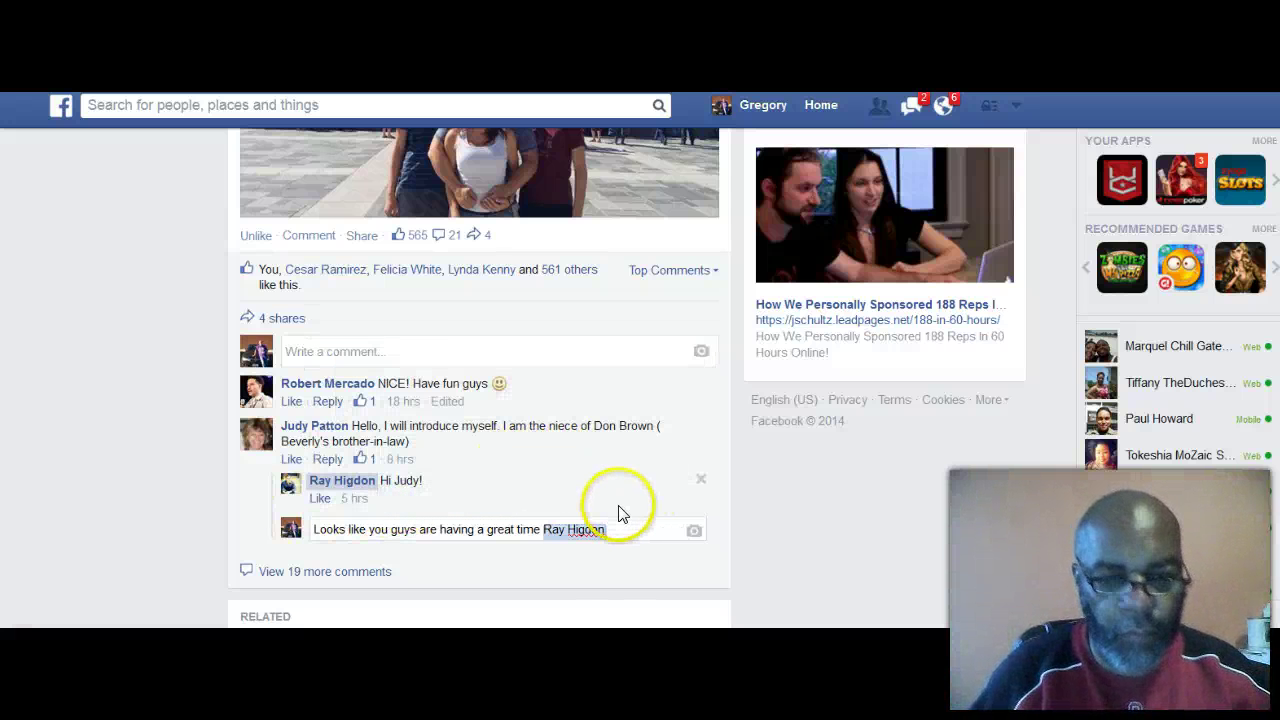
{"action": "type", "text": ":-)"}
{"action": "key", "text": "Return"}
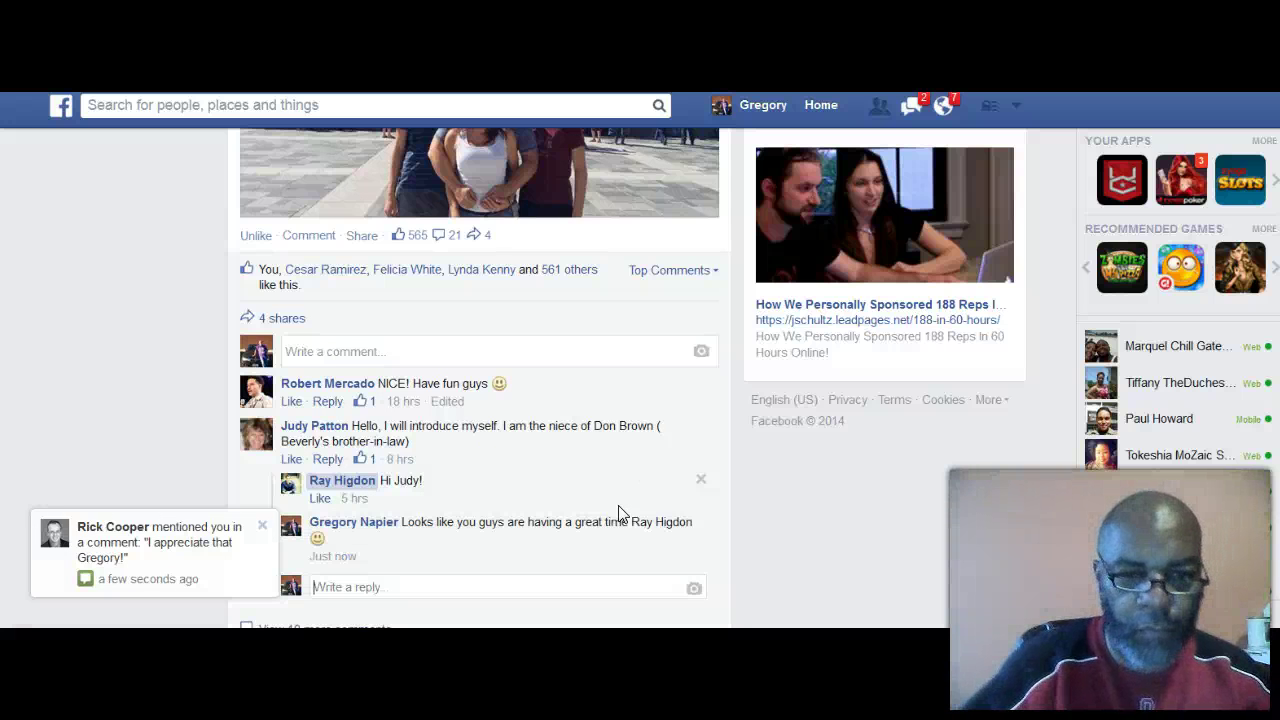
{"action": "left_click", "coordinate": [240, 548]}
{"action": "left_click", "coordinate": [190, 550]}
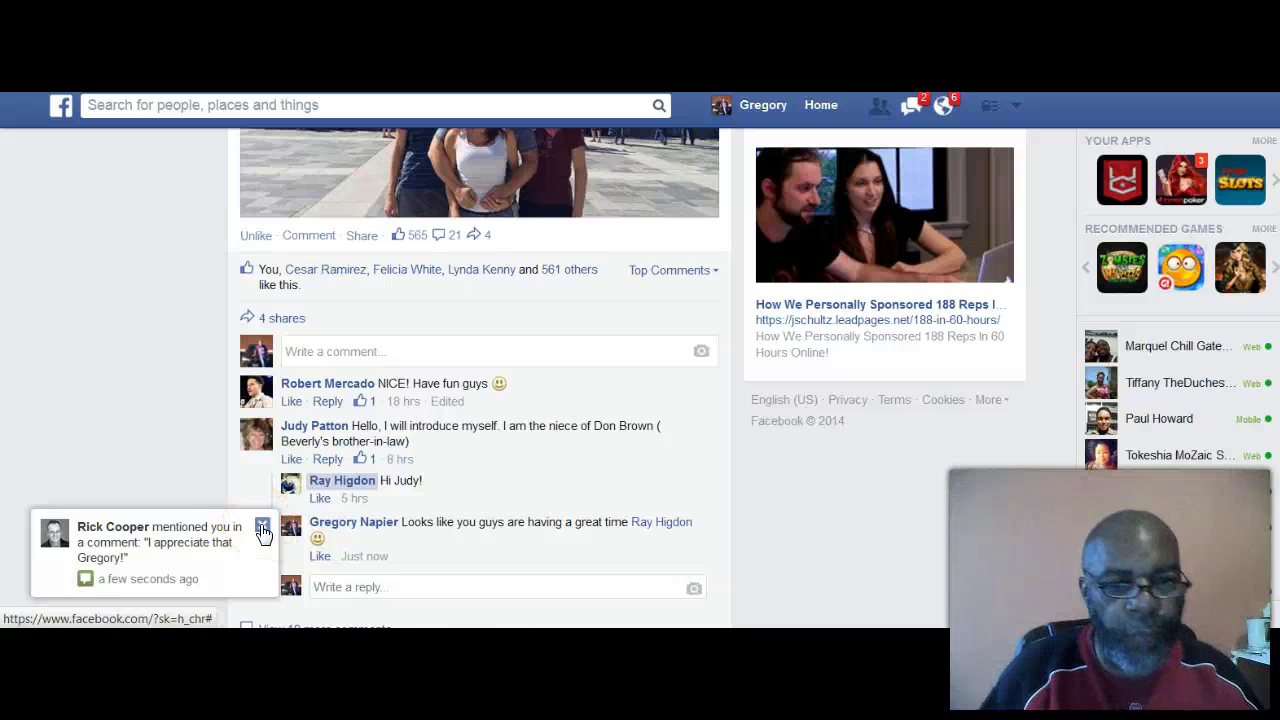
{"action": "left_click", "coordinate": [262, 528]}
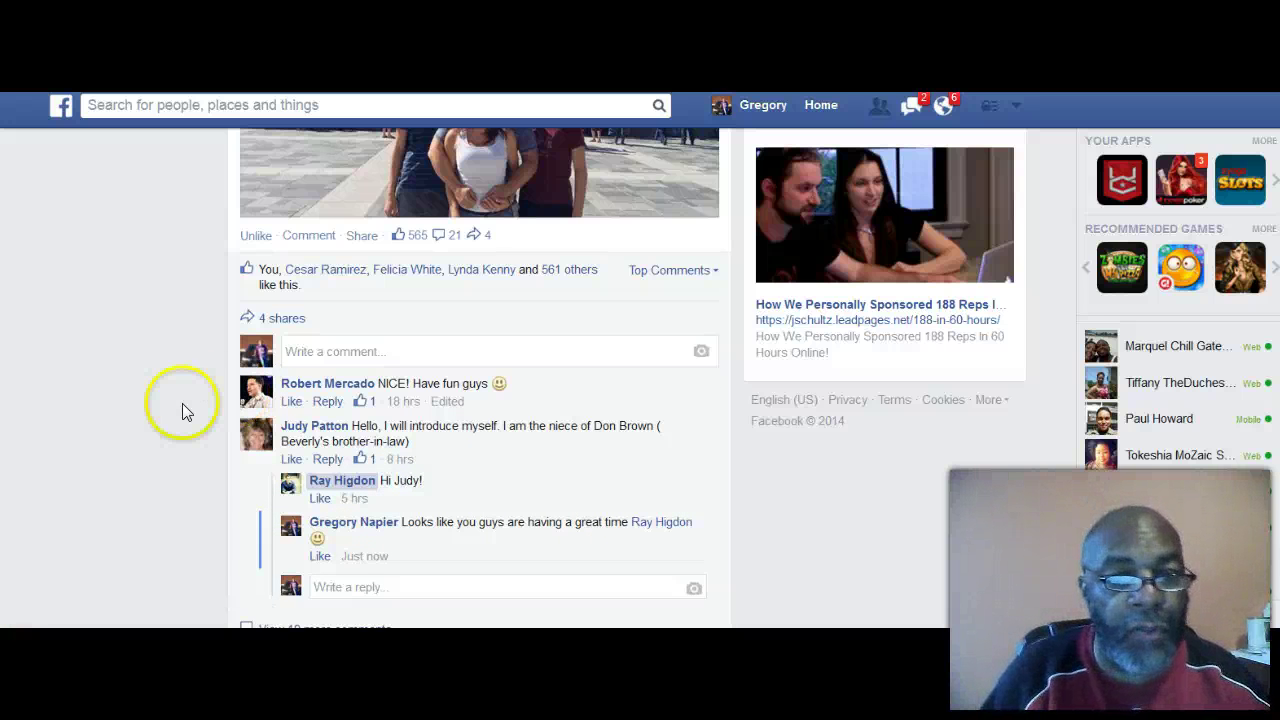
Step: Like the commenter's 'Have fun guys' remark
{"action": "left_click", "coordinate": [292, 401]}
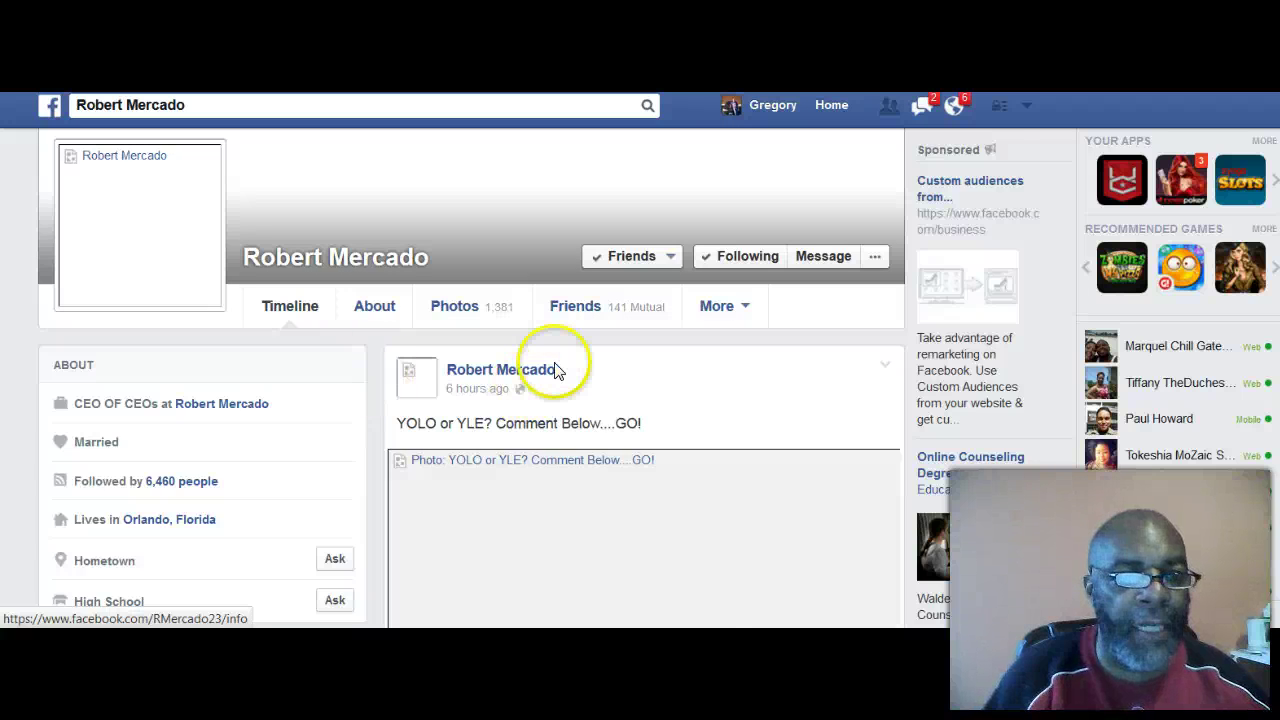
{"action": "scroll", "coordinate": [591, 511], "scroll_direction": "down", "scroll_amount": 3}
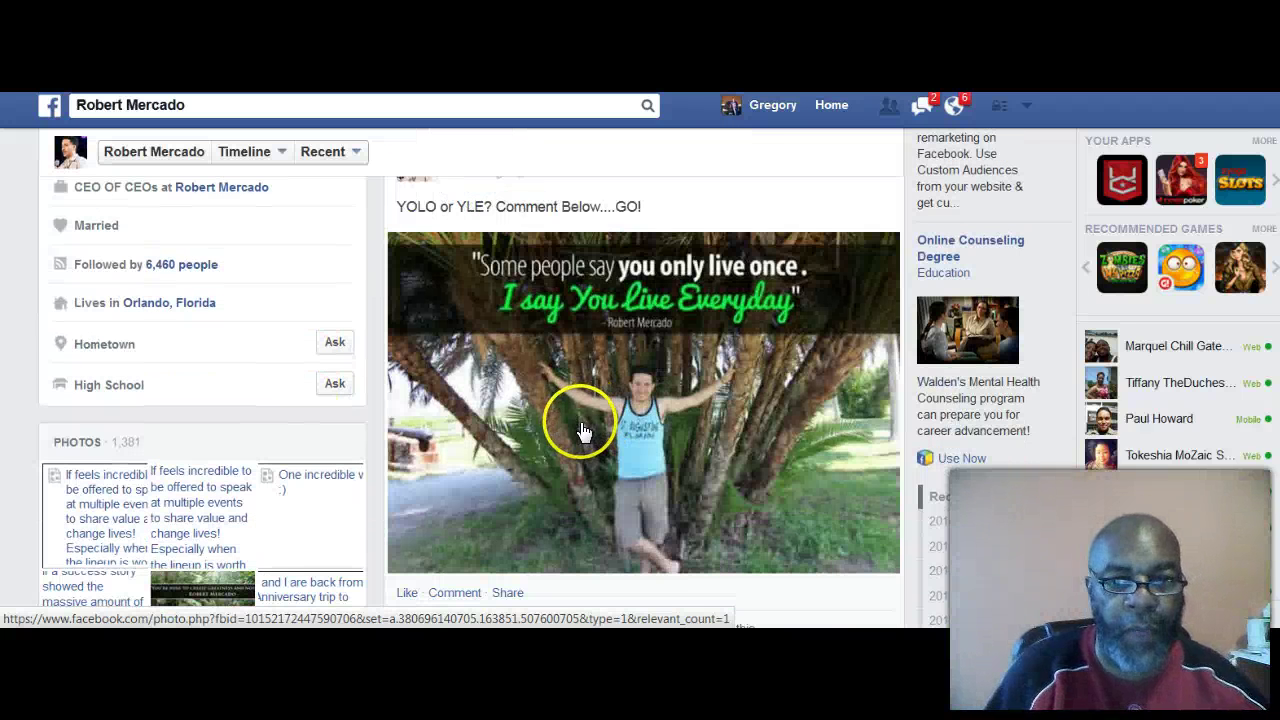
{"action": "scroll", "coordinate": [580, 414], "scroll_direction": "down", "scroll_amount": 1}
{"action": "scroll", "coordinate": [580, 432], "scroll_direction": "down", "scroll_amount": 1}
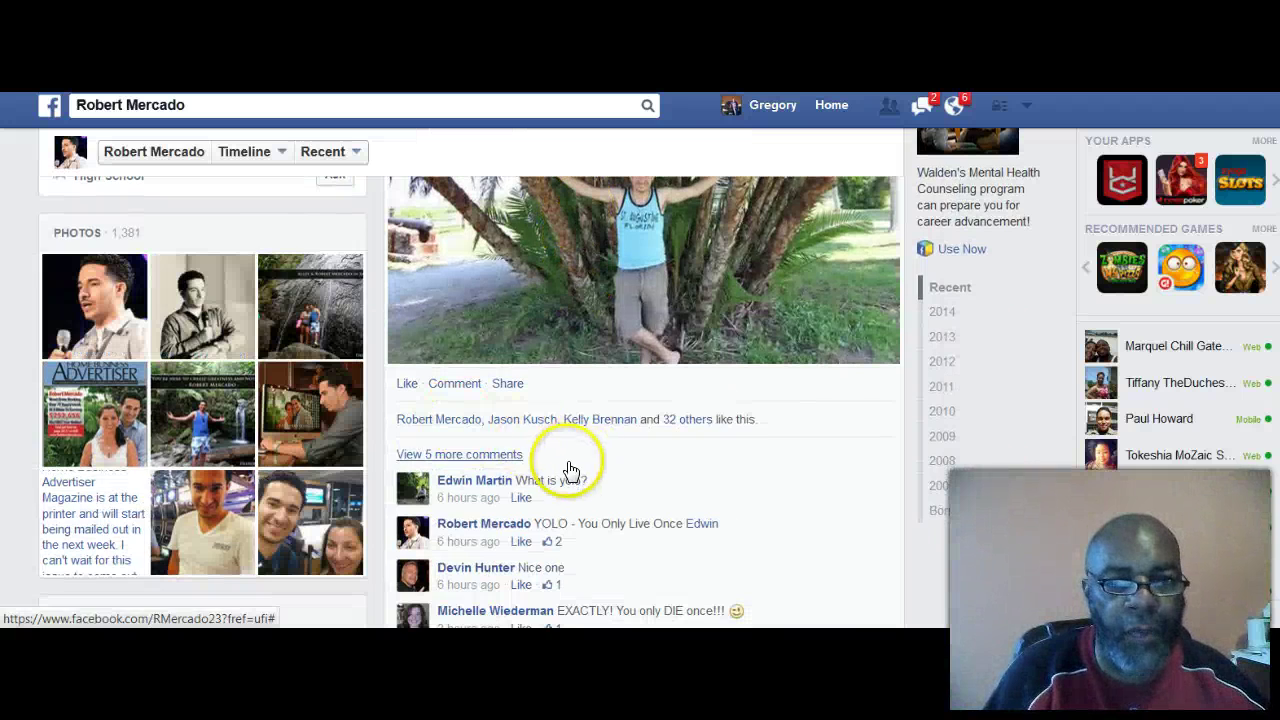
{"action": "scroll", "coordinate": [575, 450], "scroll_direction": "up", "scroll_amount": 3}
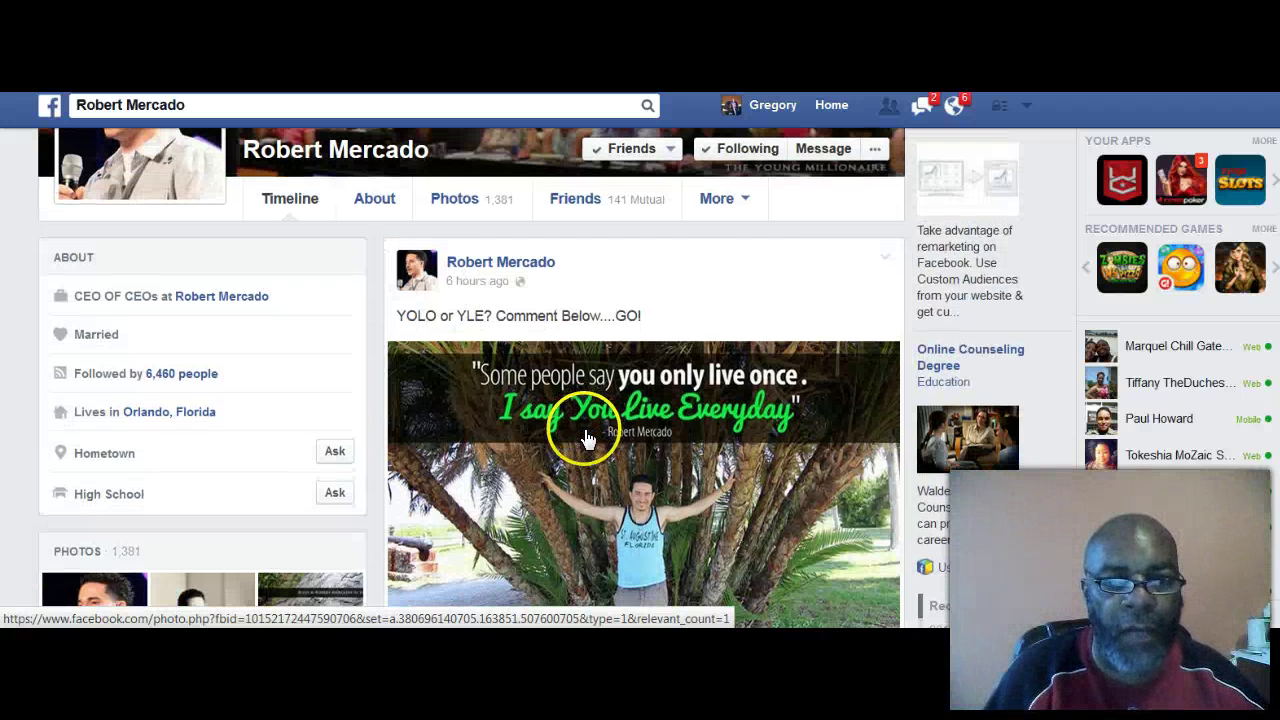
{"action": "scroll", "coordinate": [587, 432], "scroll_direction": "down", "scroll_amount": 2}
{"action": "scroll", "coordinate": [587, 438], "scroll_direction": "down", "scroll_amount": 1}
Step: Like the 'YOLO or YLE?' post and comment 'you are the Man Bro', tagging its author by first name
{"action": "left_click", "coordinate": [404, 391]}
{"action": "scroll", "coordinate": [600, 425], "scroll_direction": "down", "scroll_amount": 2}
{"action": "left_click", "coordinate": [455, 454]}
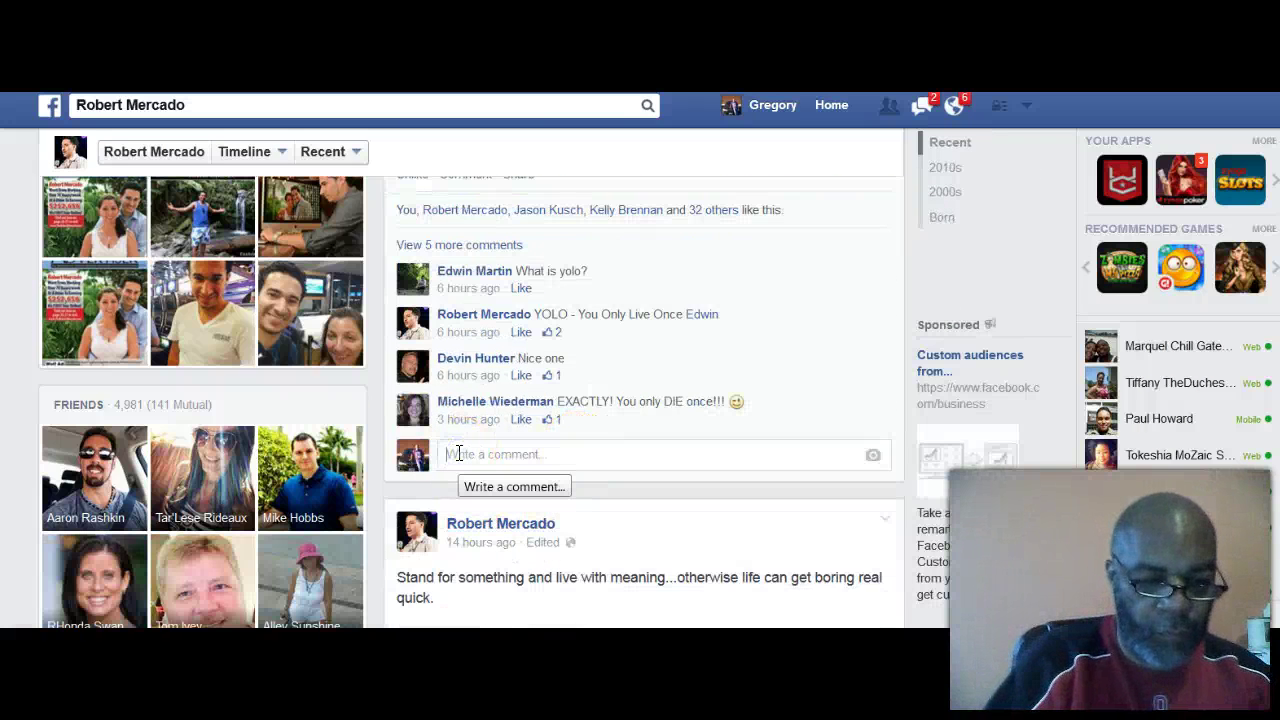
{"action": "type", "text": "Robert"}
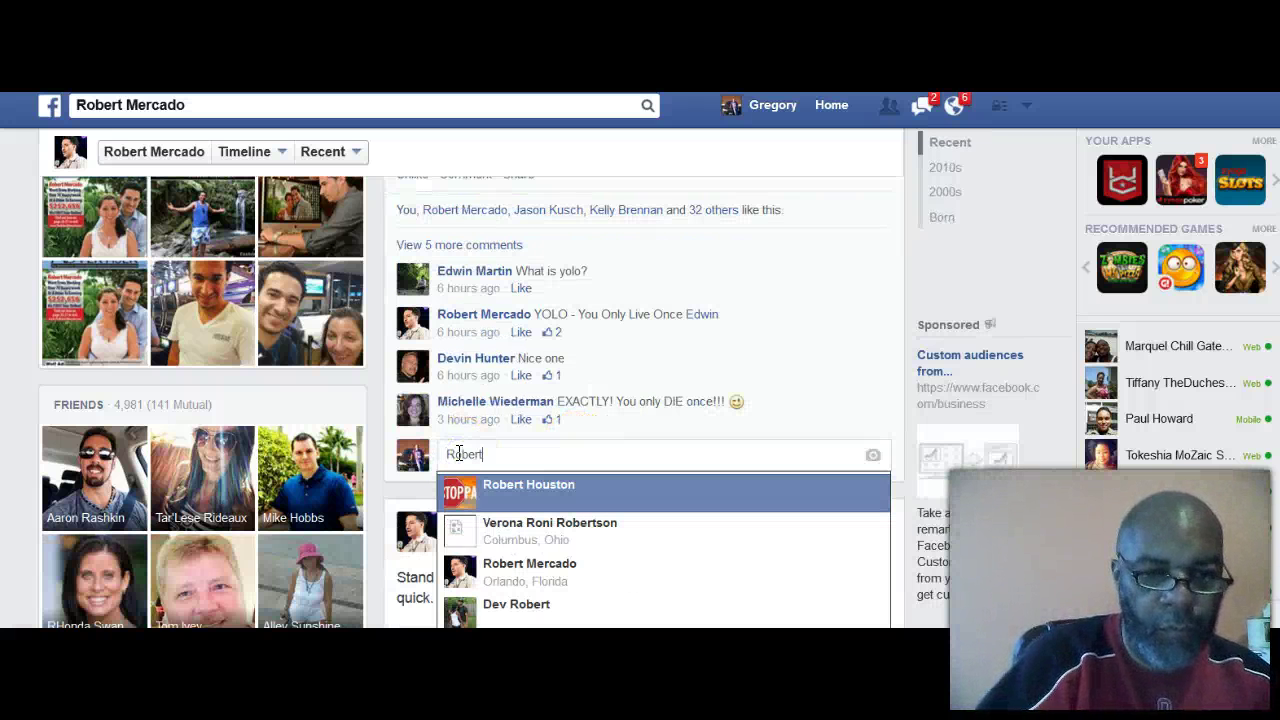
{"action": "left_click", "coordinate": [514, 568]}
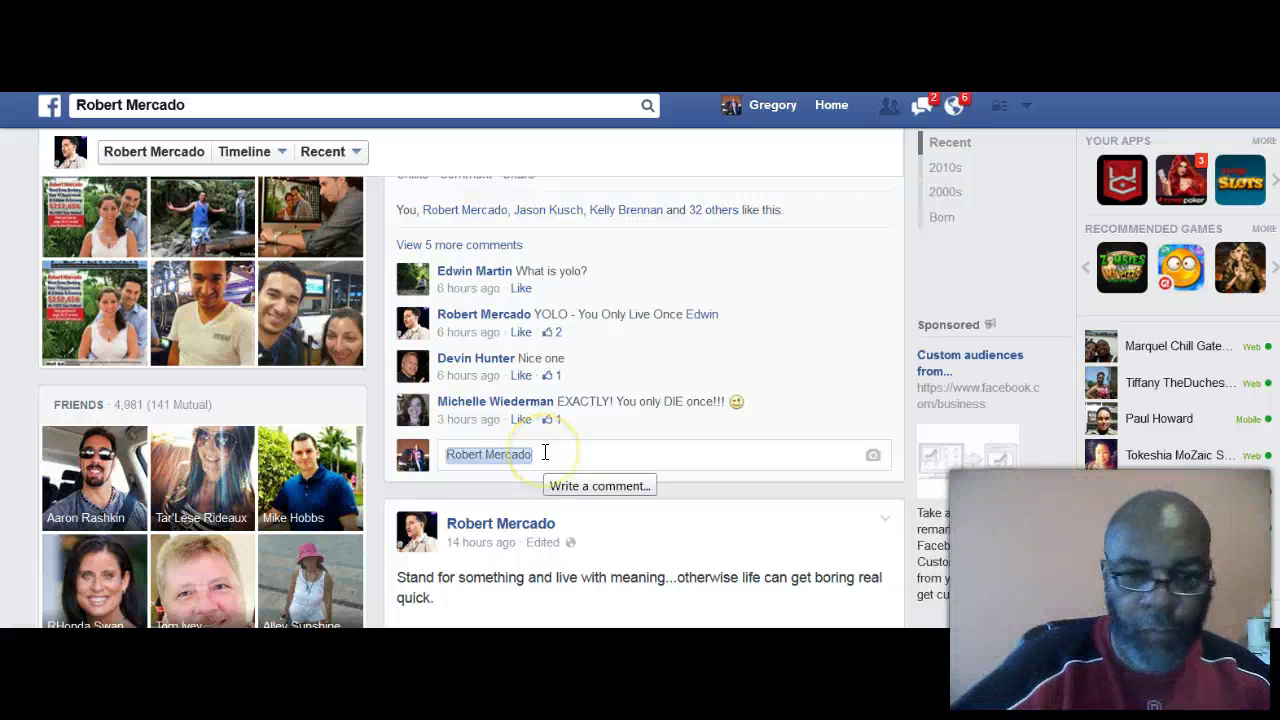
{"action": "key", "text": "BackSpace"}
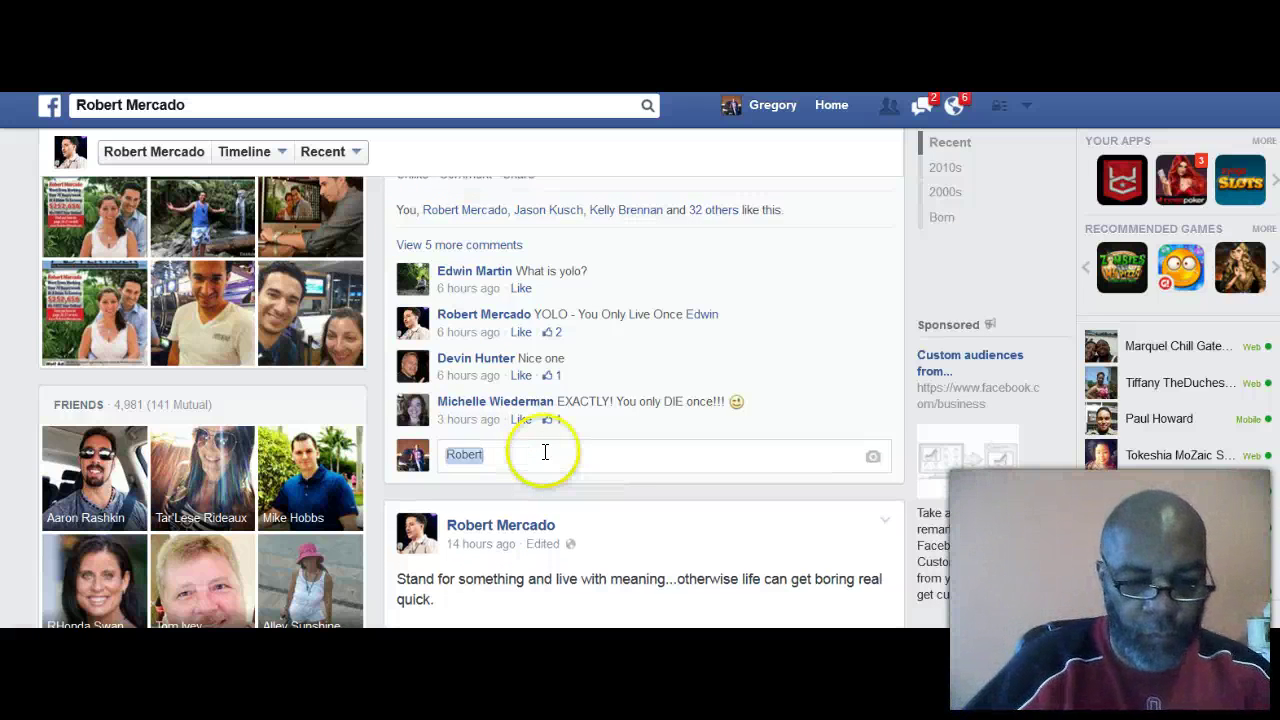
{"action": "type", "text": "you are "}
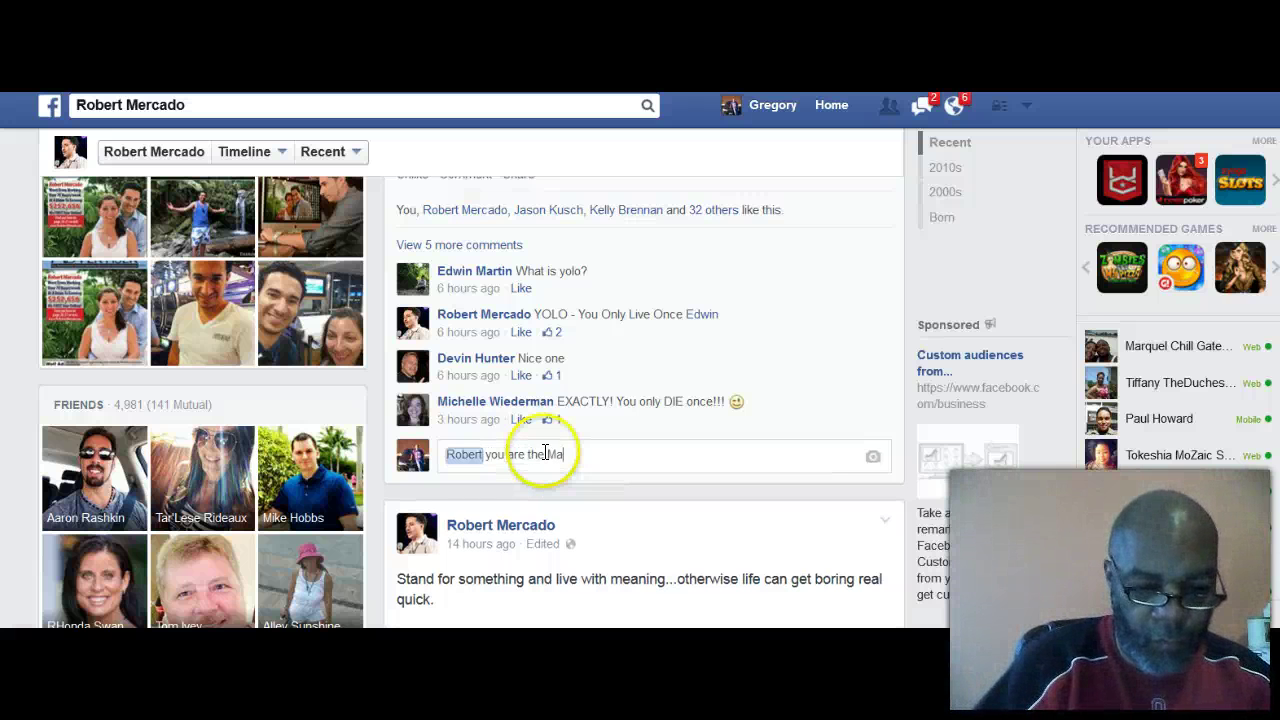
{"action": "type", "text": "the Man Br"}
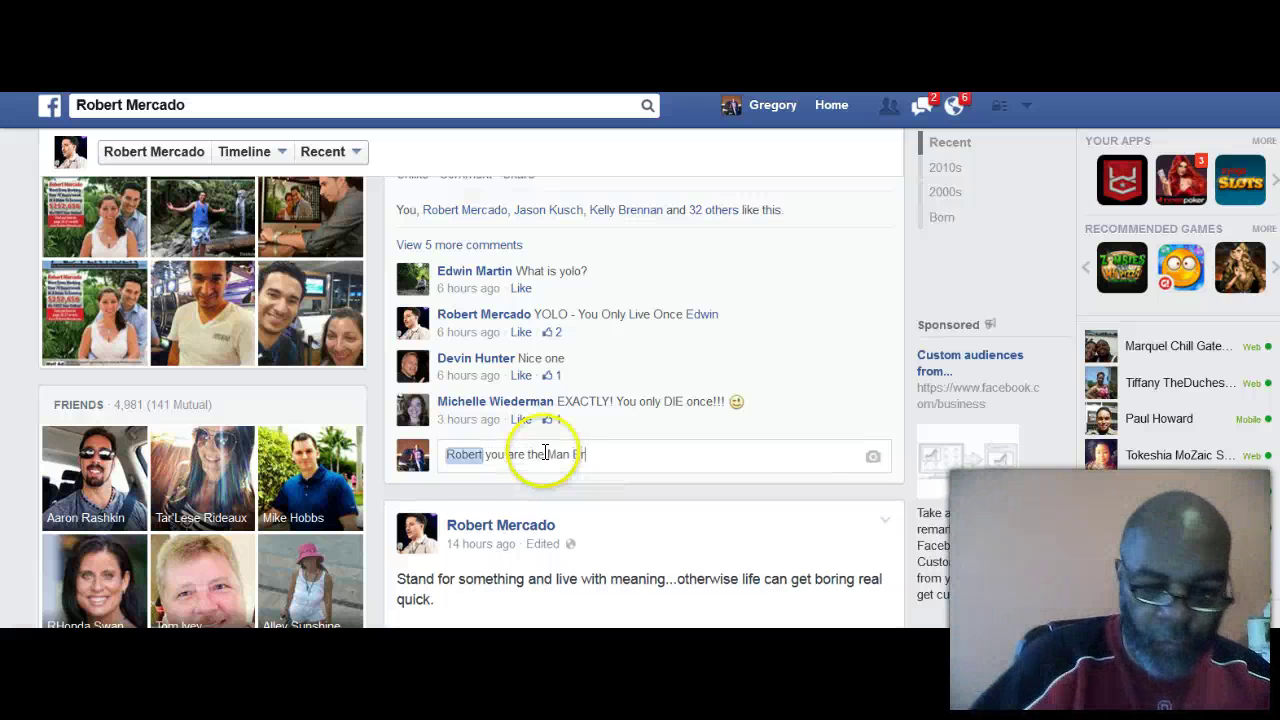
{"action": "type", "text": "o :"}
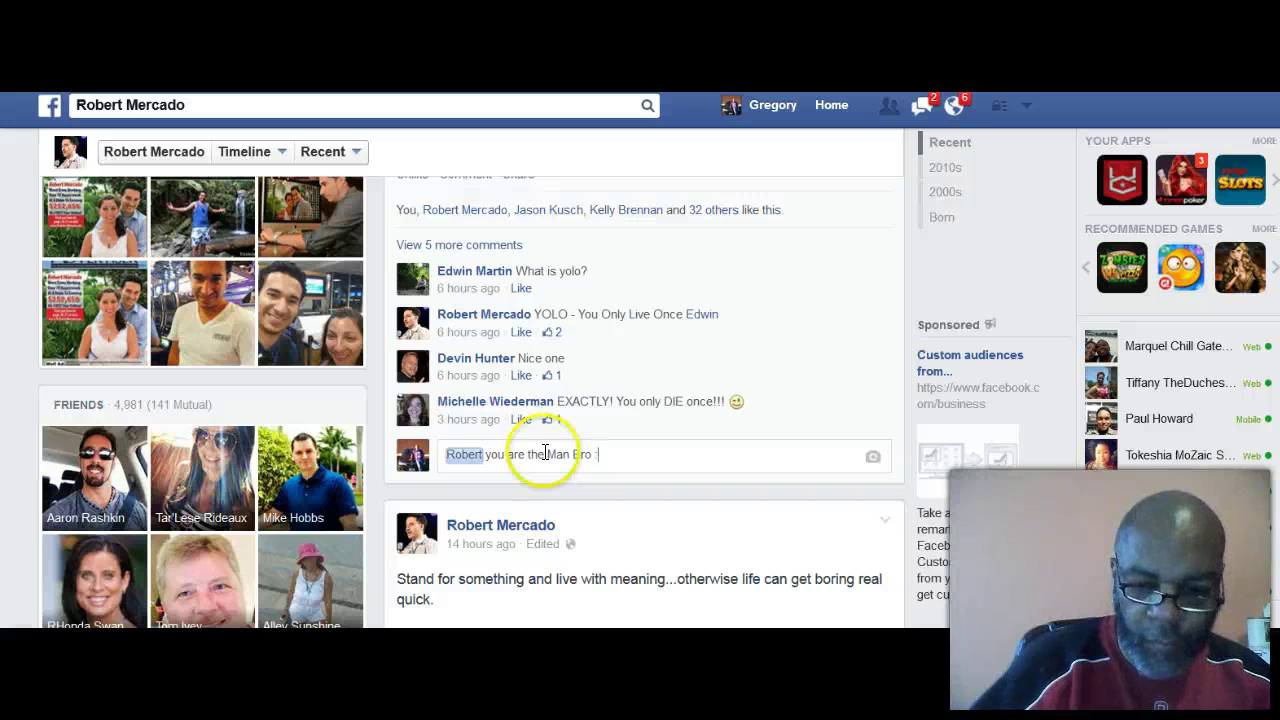
{"action": "key", "text": "Return"}
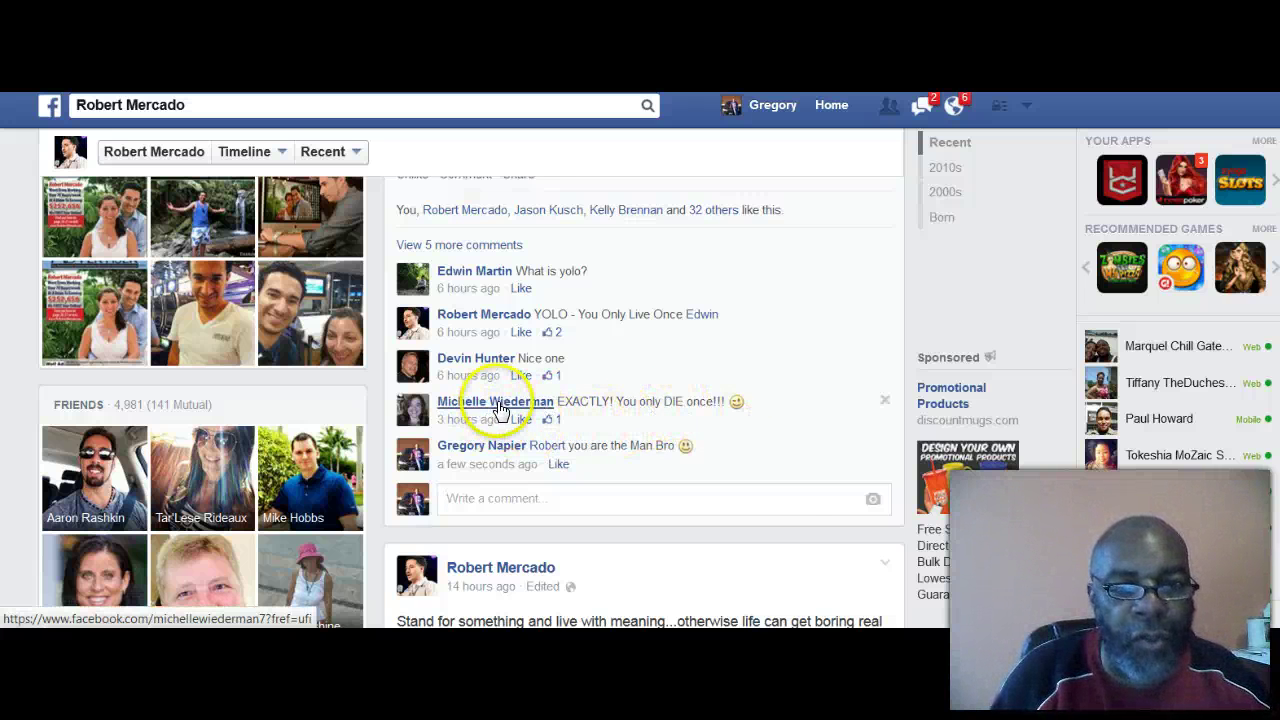
Step: Open the profile of the person who commented 'EXACTLY! You only DIE once!!!'
{"action": "mouse_move", "coordinate": [500, 412]}
{"action": "scroll", "coordinate": [690, 352], "scroll_direction": "up", "scroll_amount": 4}
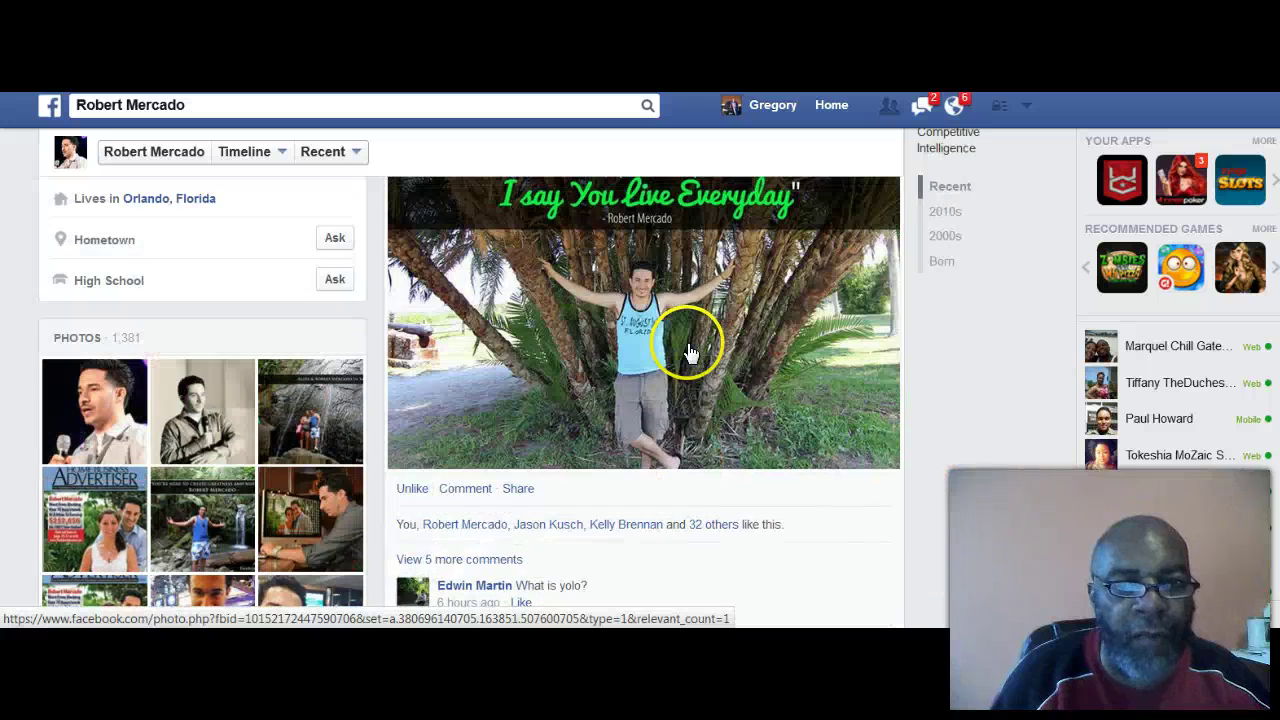
{"action": "scroll", "coordinate": [690, 352], "scroll_direction": "up", "scroll_amount": 2}
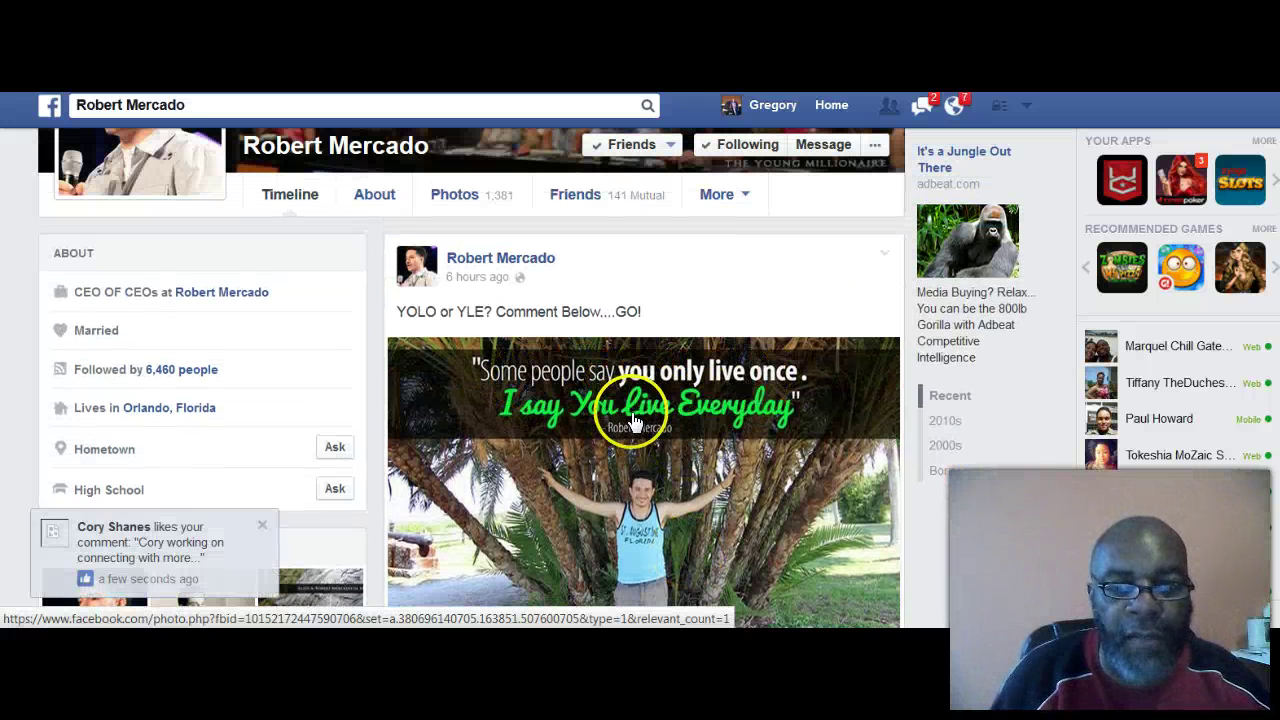
{"action": "scroll", "coordinate": [705, 388], "scroll_direction": "down", "scroll_amount": 5}
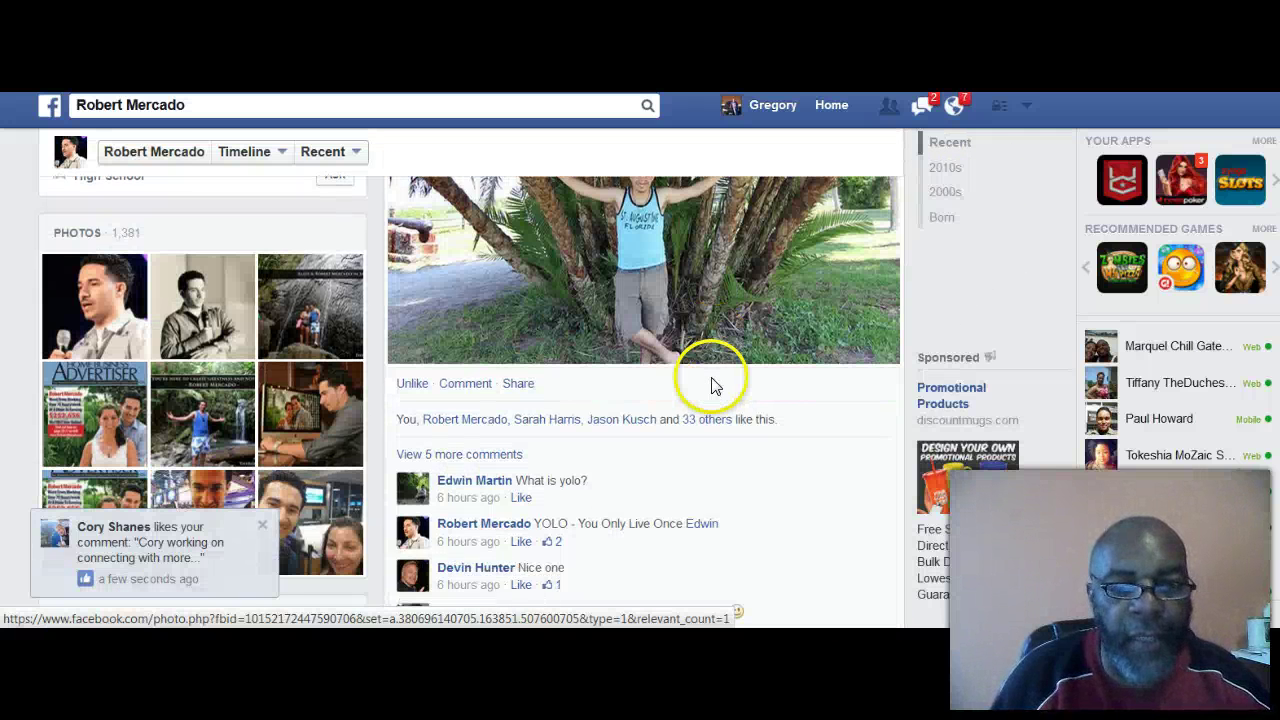
{"action": "scroll", "coordinate": [705, 390], "scroll_direction": "down", "scroll_amount": 1}
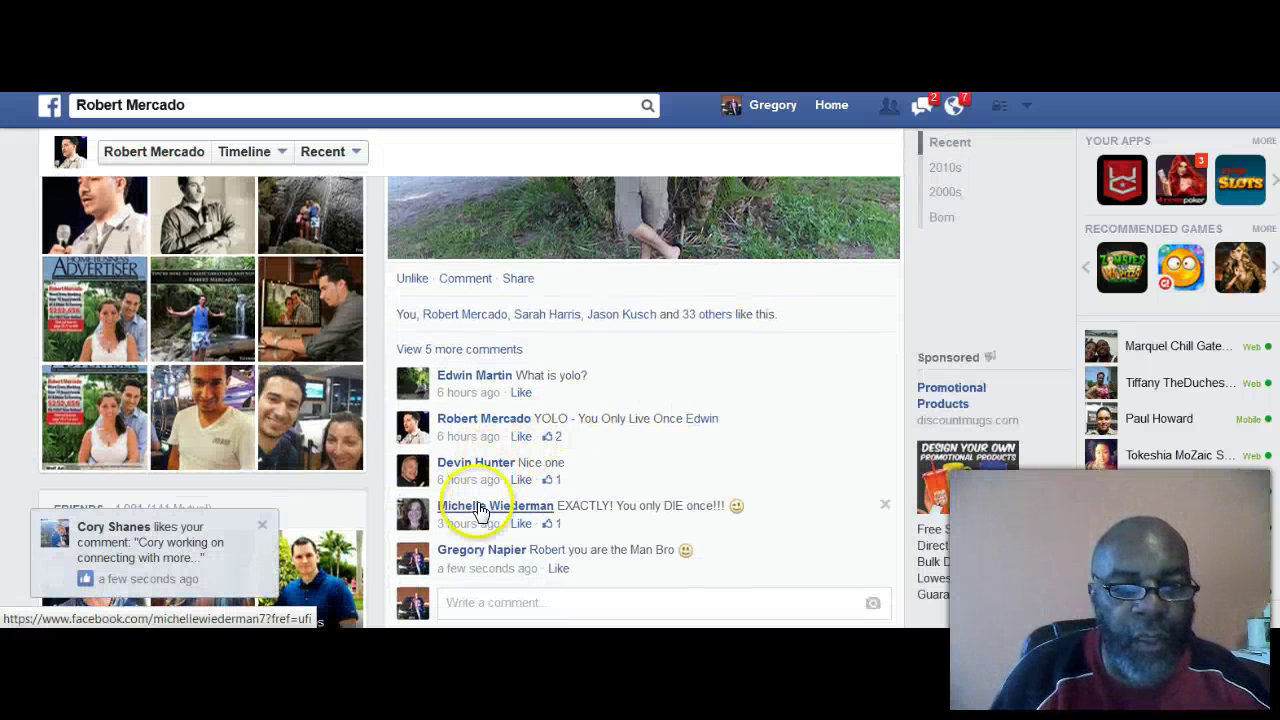
{"action": "scroll", "coordinate": [663, 451], "scroll_direction": "down", "scroll_amount": 2}
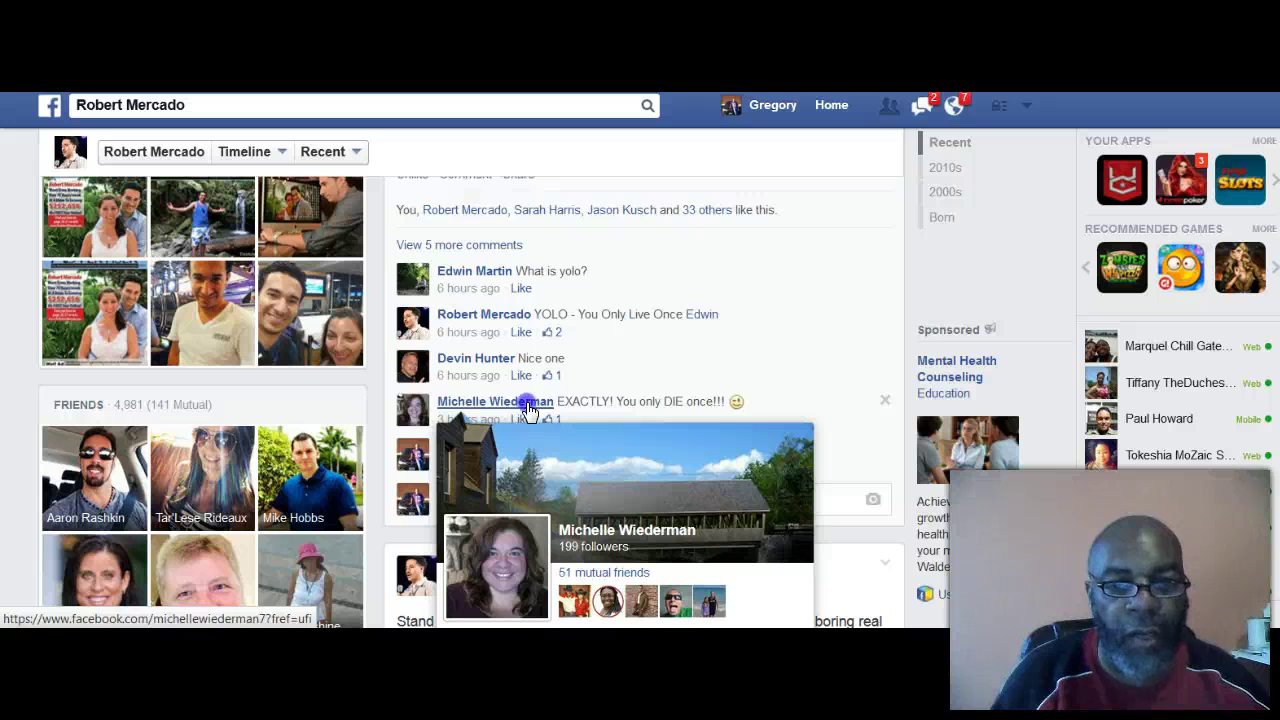
{"action": "left_click", "coordinate": [528, 404]}
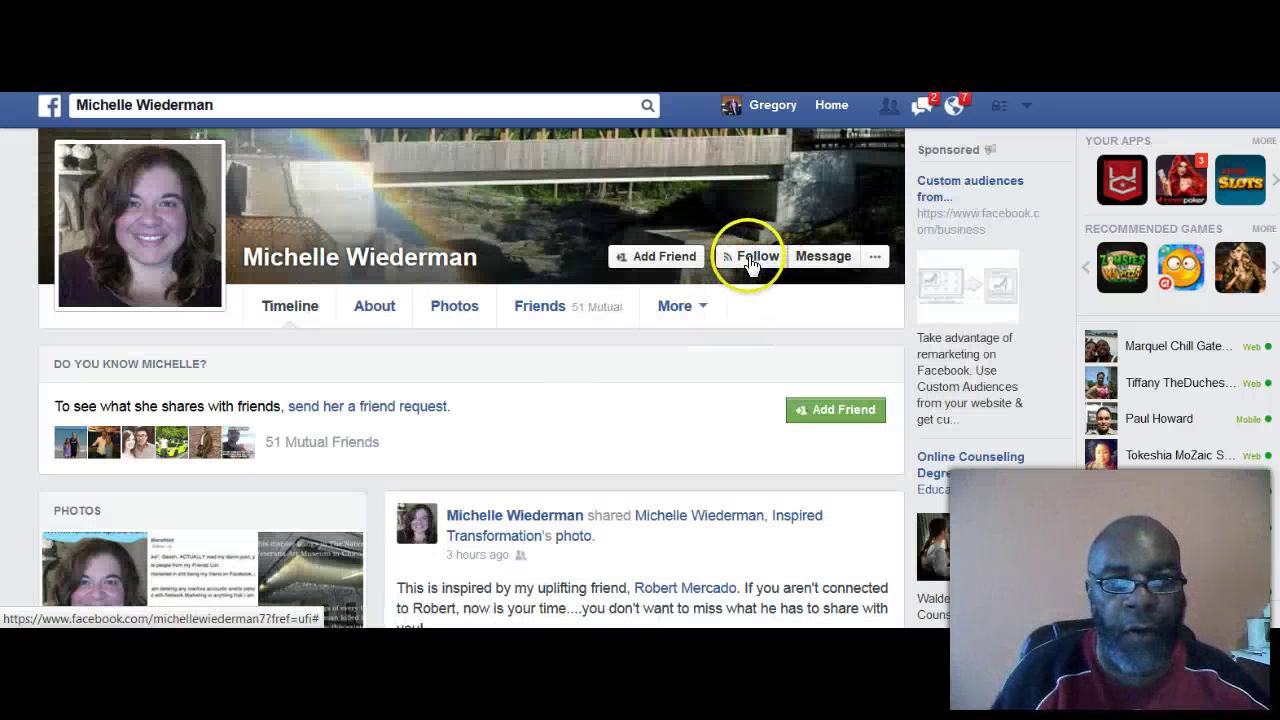
Step: Follow her profile without adding her as a friend, and view the covered-bridge cover photo
{"action": "left_click", "coordinate": [753, 258]}
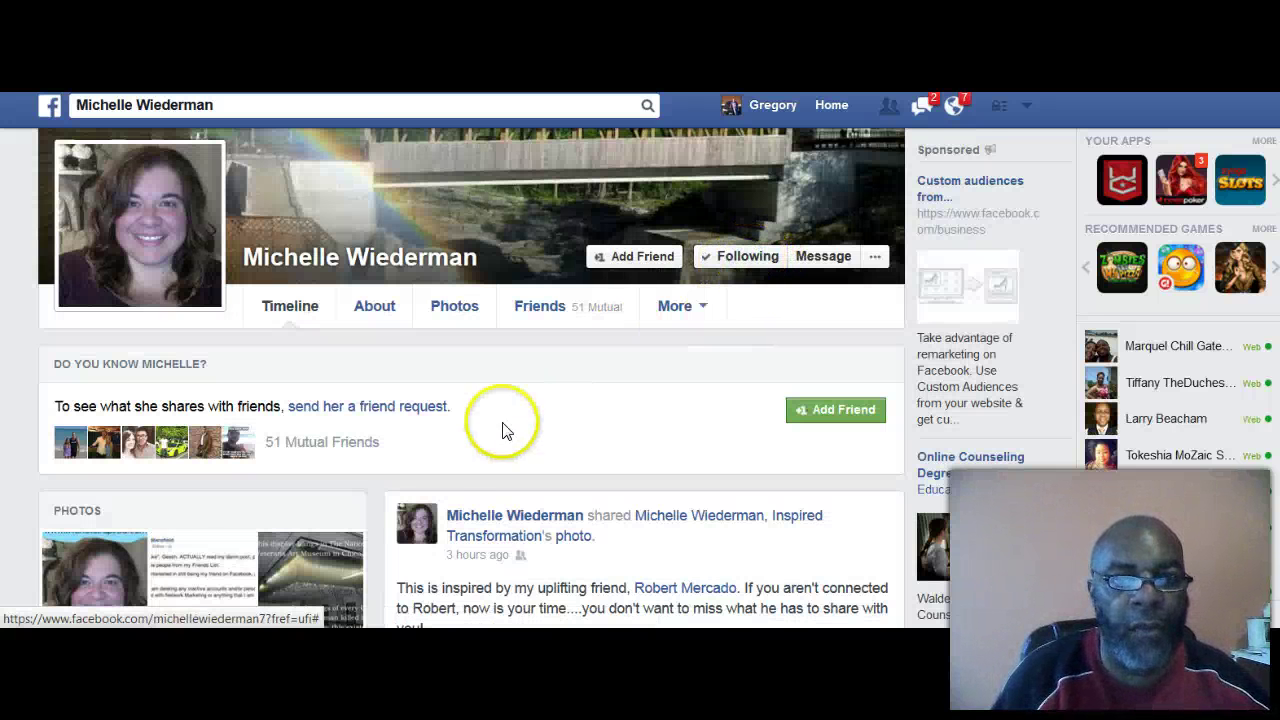
{"action": "scroll", "coordinate": [503, 420], "scroll_direction": "up", "scroll_amount": 3}
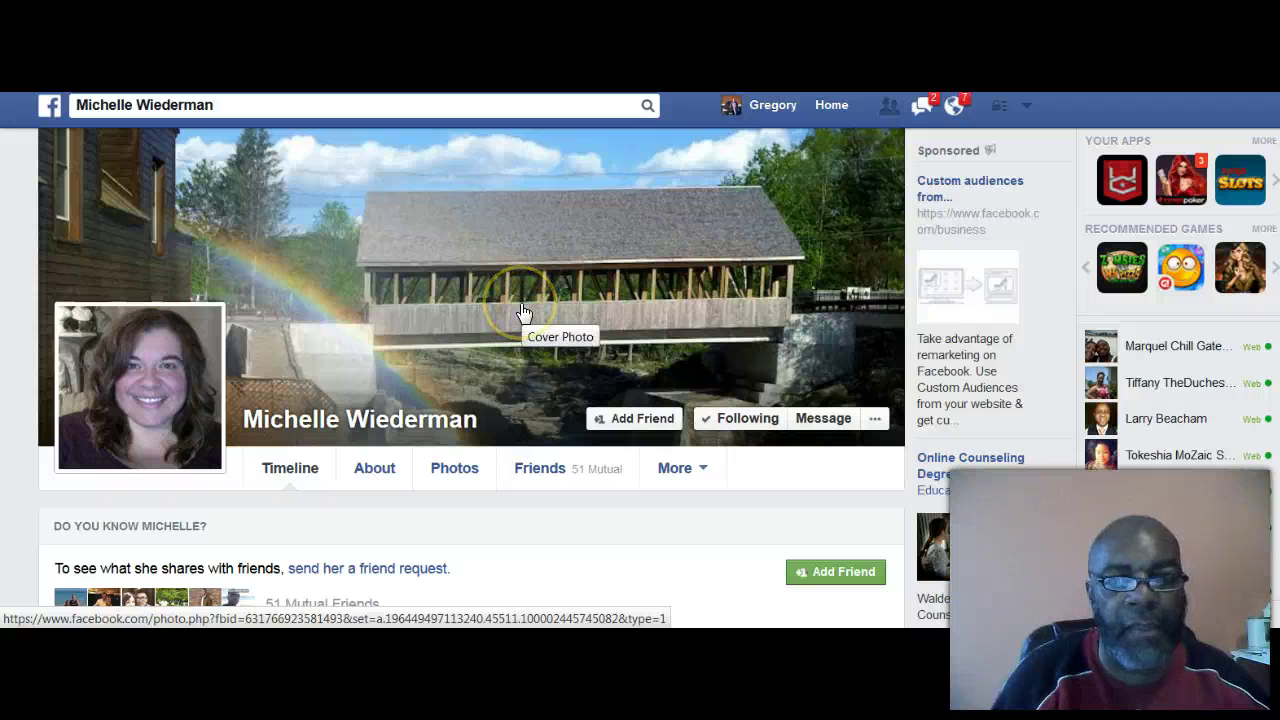
{"action": "left_click", "coordinate": [521, 311]}
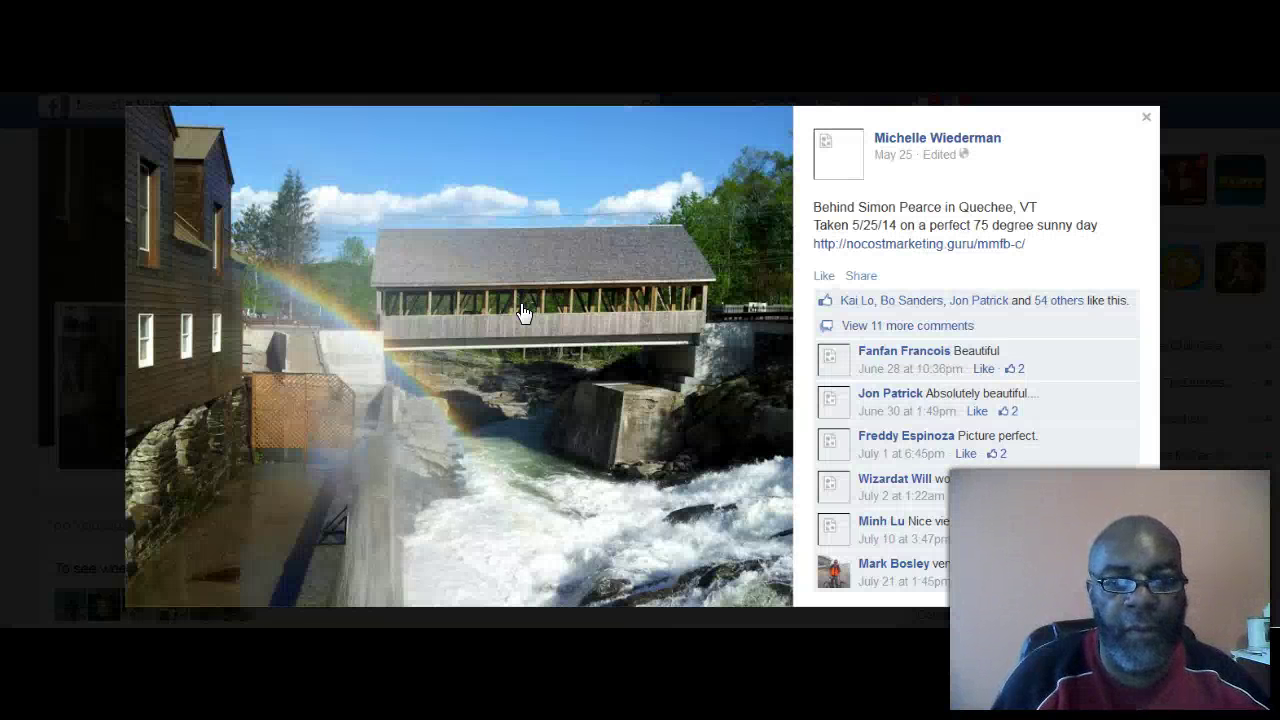
Step: Like the covered-bridge cover photo and close its viewer
{"action": "left_click", "coordinate": [820, 278]}
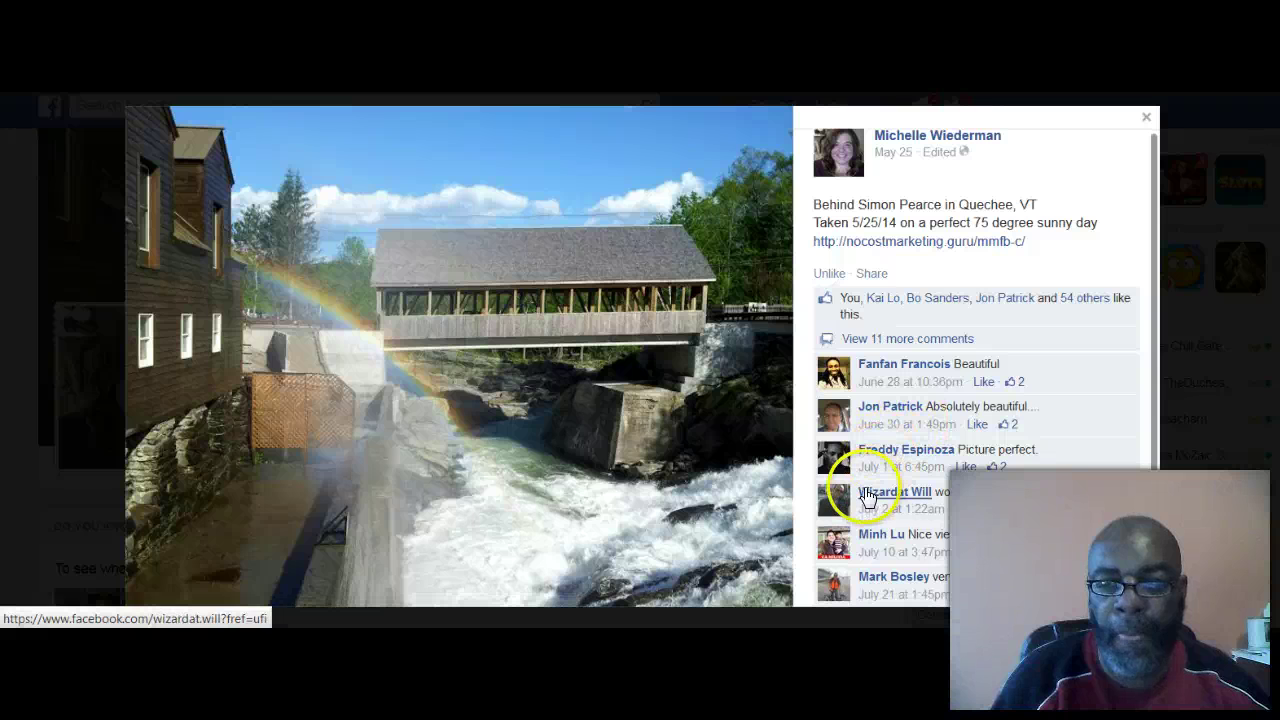
{"action": "left_click", "coordinate": [1150, 283]}
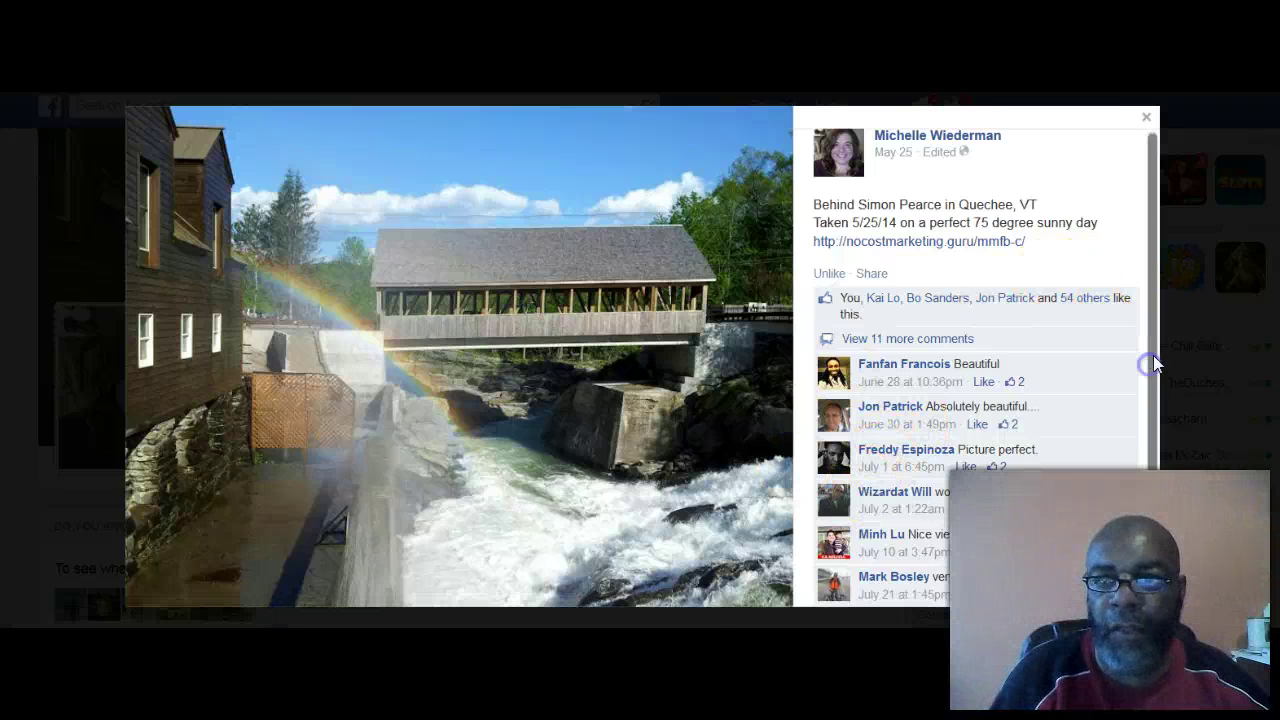
{"action": "left_click", "coordinate": [1147, 119]}
Step: Like her profile picture and close the viewer, returning to her profile
{"action": "left_click", "coordinate": [150, 425]}
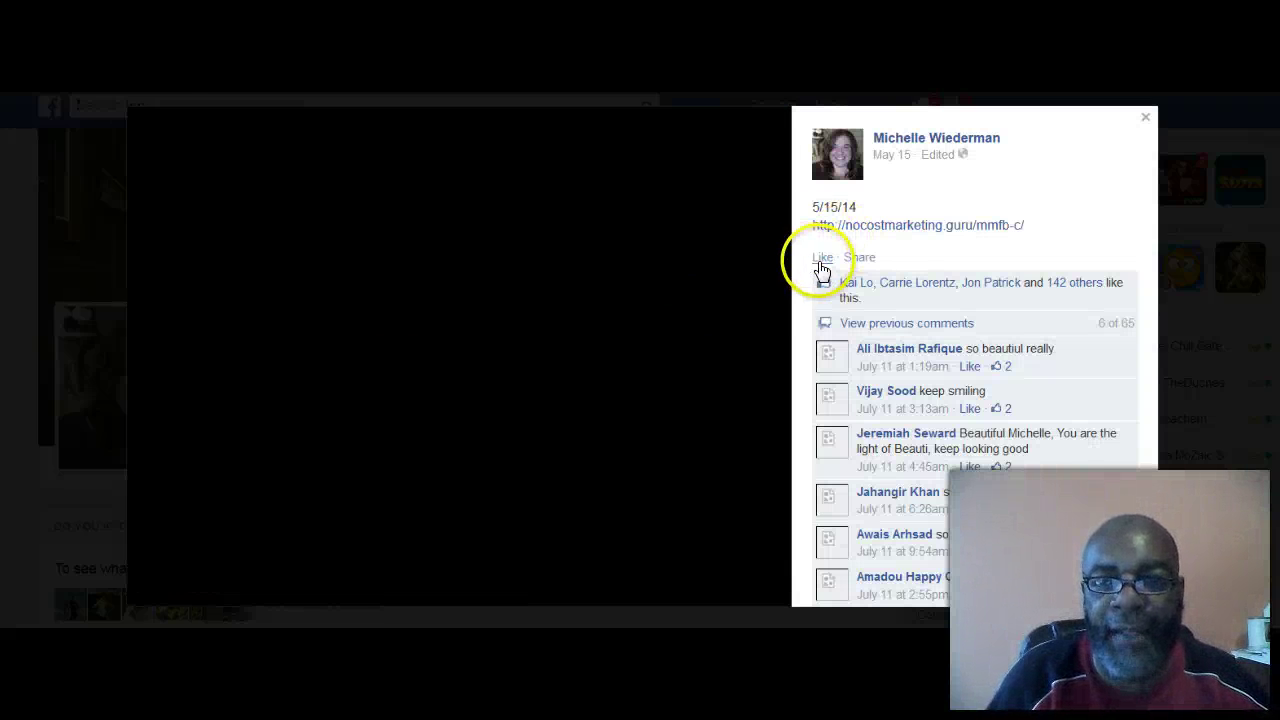
{"action": "left_click", "coordinate": [821, 260]}
{"action": "key", "text": "l"}
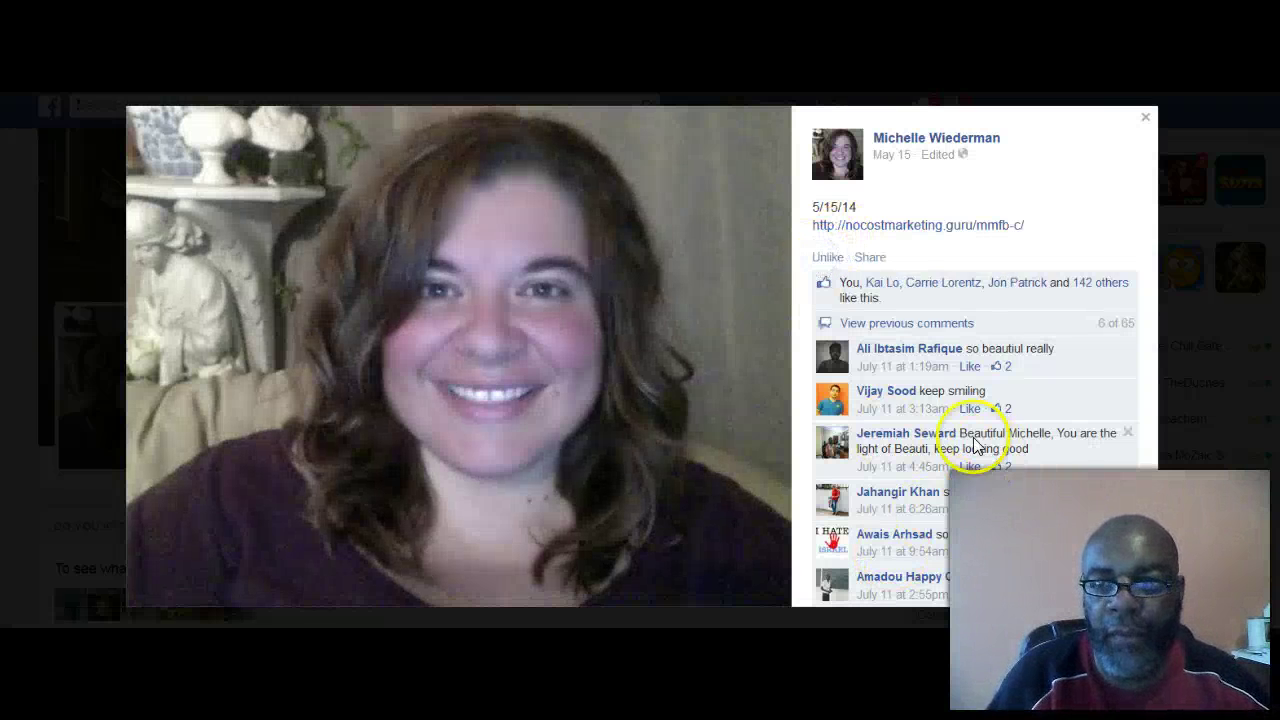
{"action": "left_click", "coordinate": [1147, 121]}
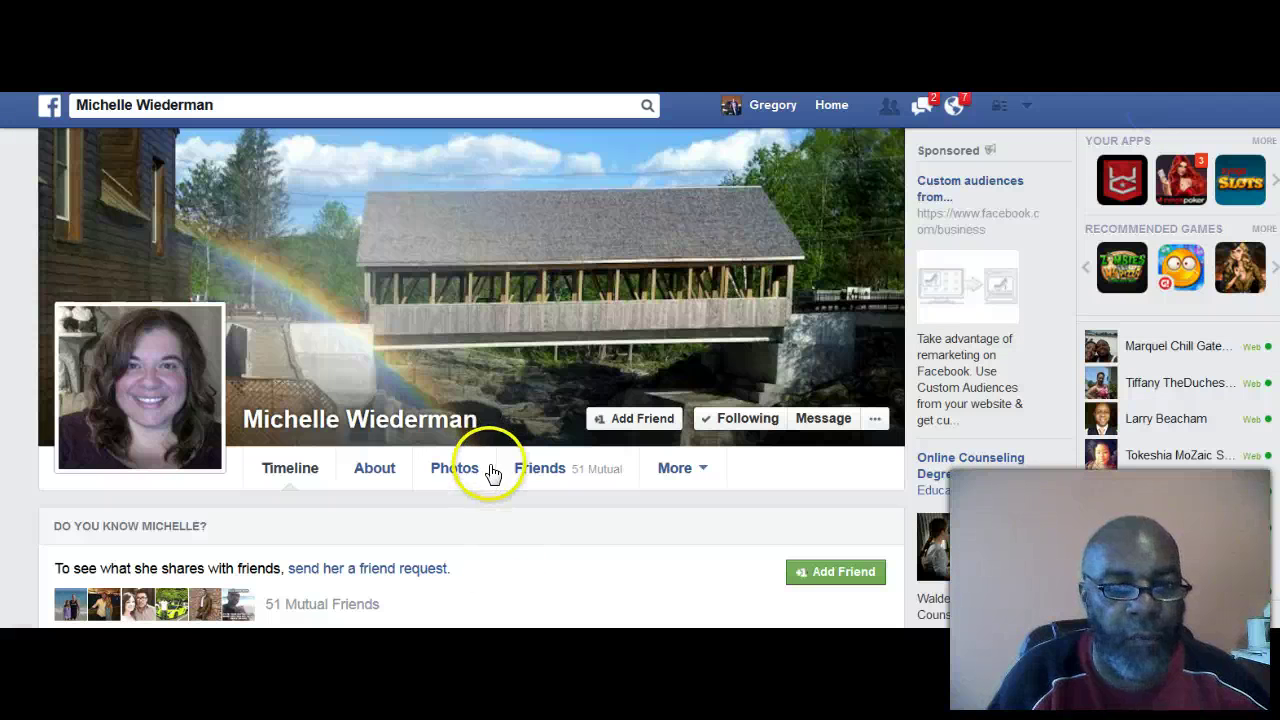
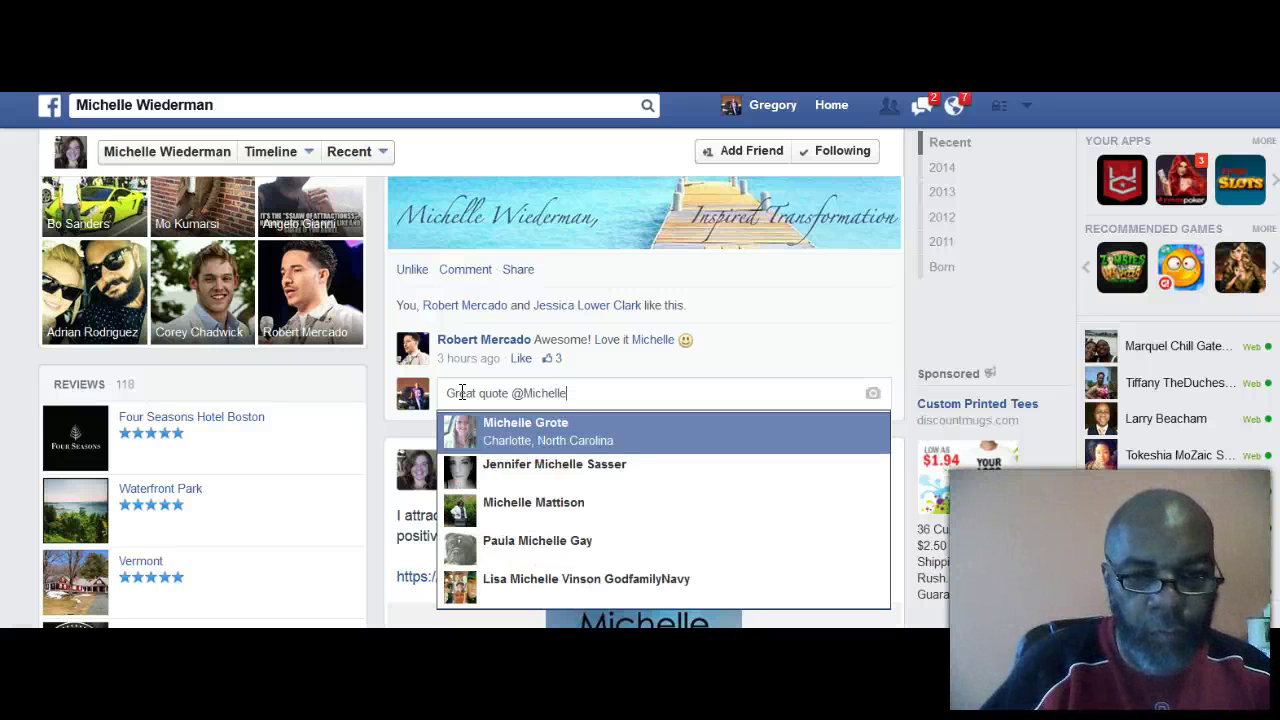
Step: Tag the post's author in the comment by choosing them from the mention list
{"action": "scroll", "coordinate": [460, 400], "scroll_direction": "down", "scroll_amount": 2}
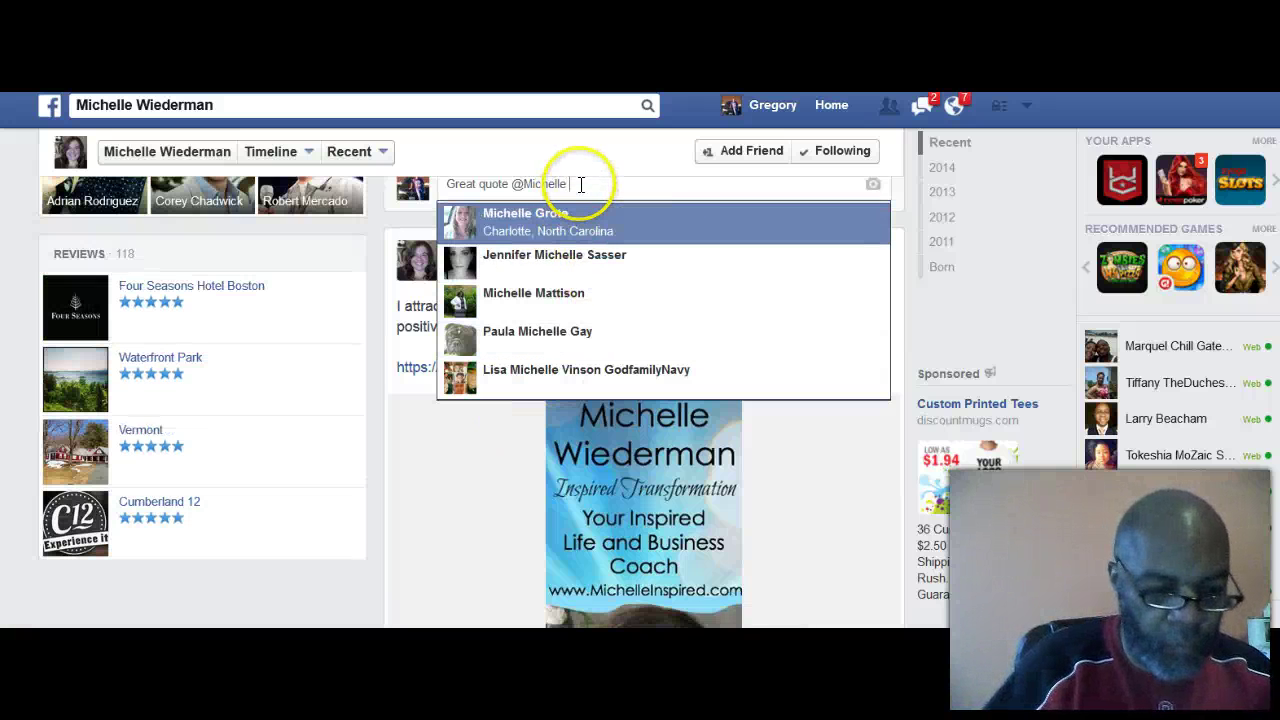
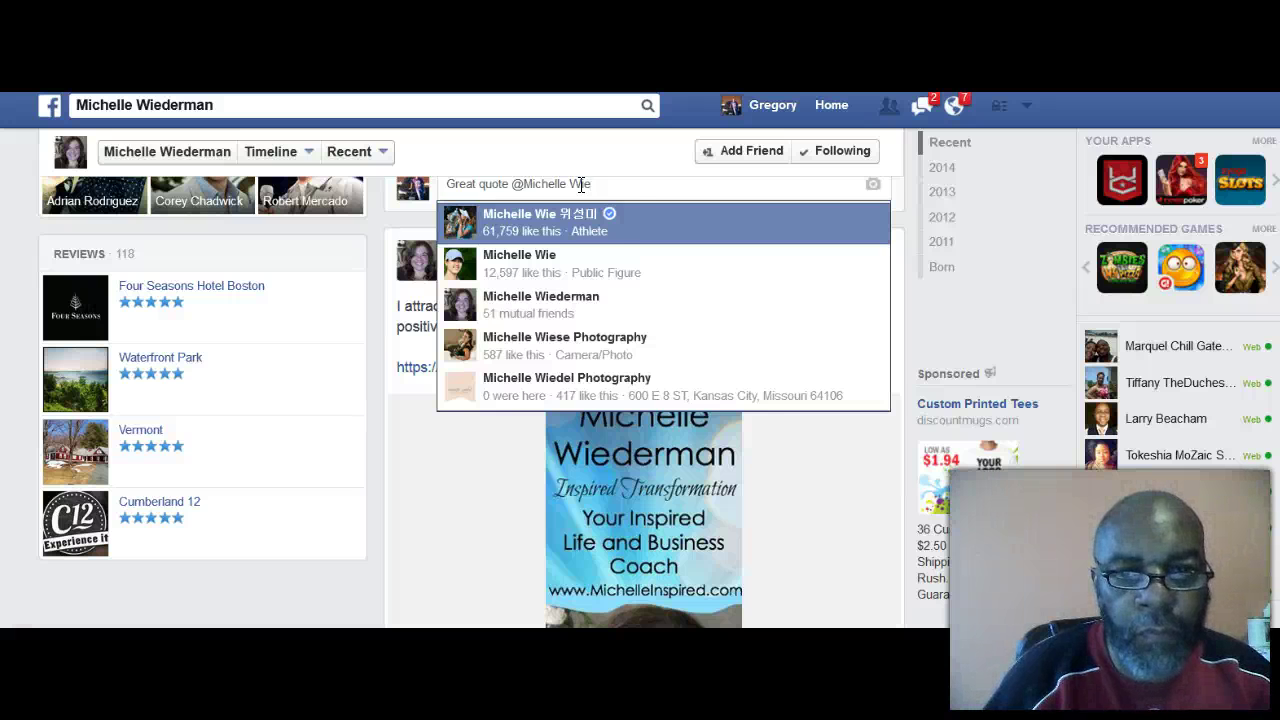
{"action": "left_click", "coordinate": [616, 207]}
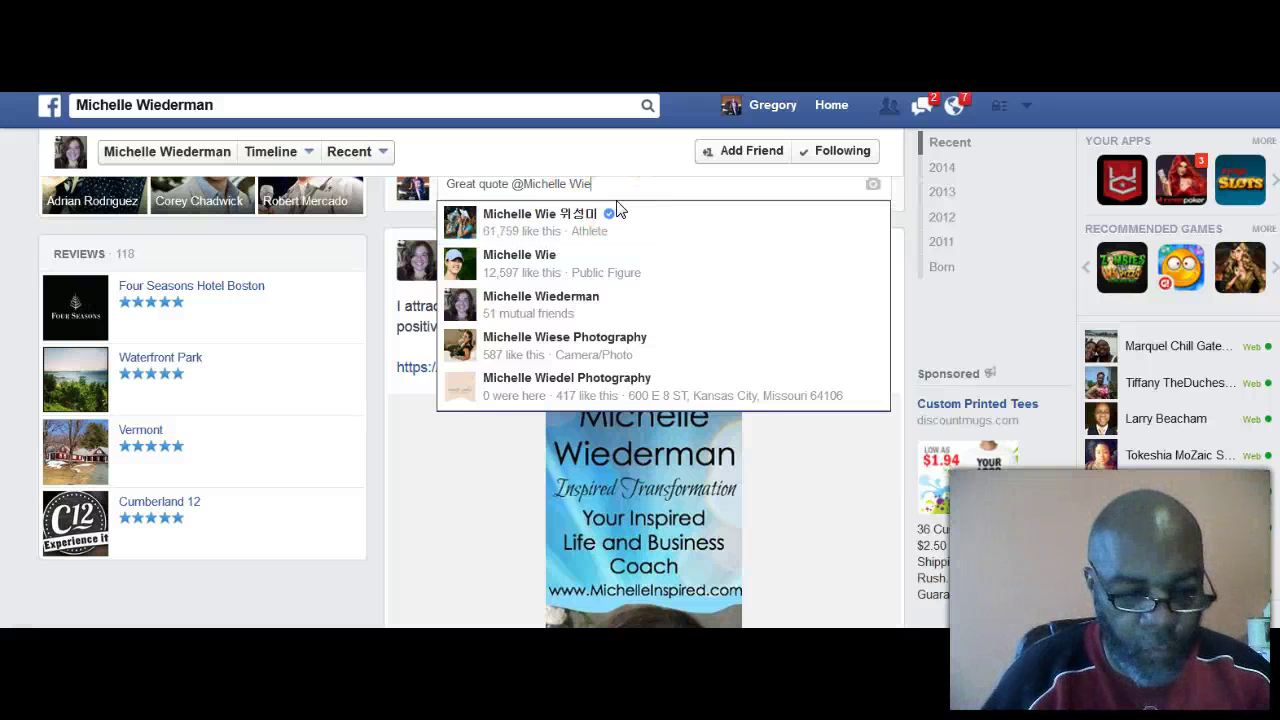
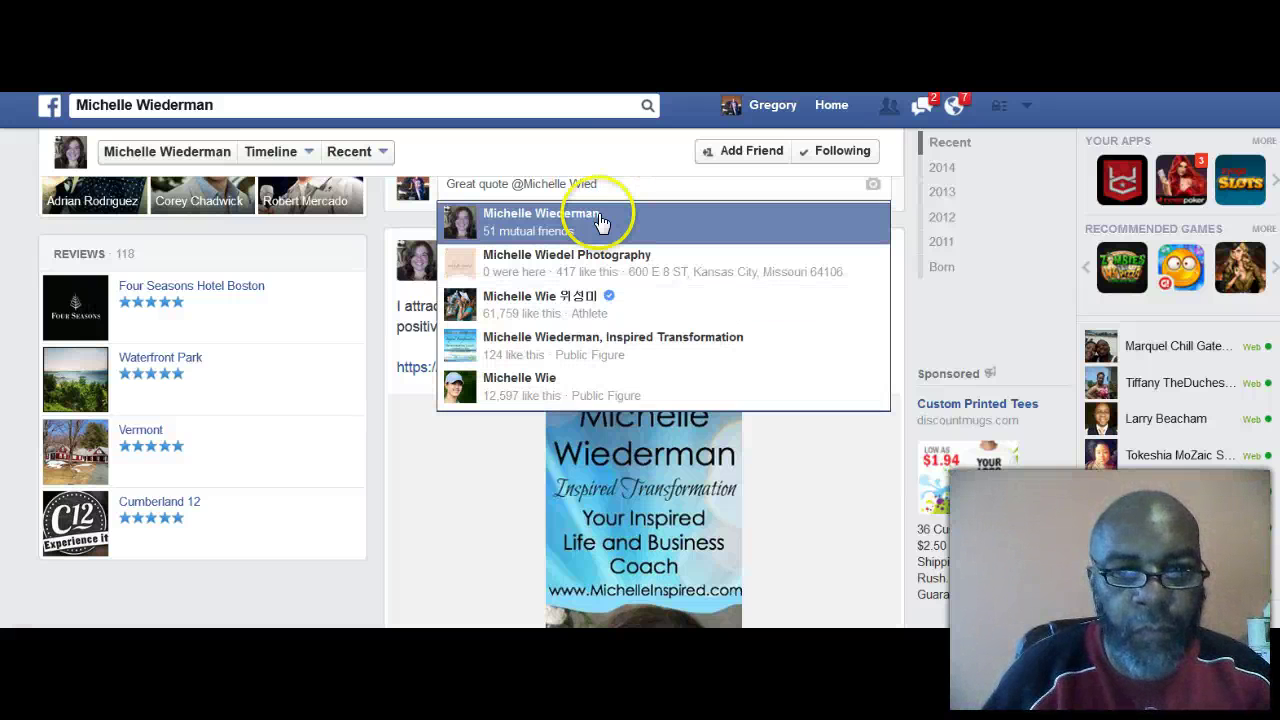
{"action": "left_click", "coordinate": [586, 218]}
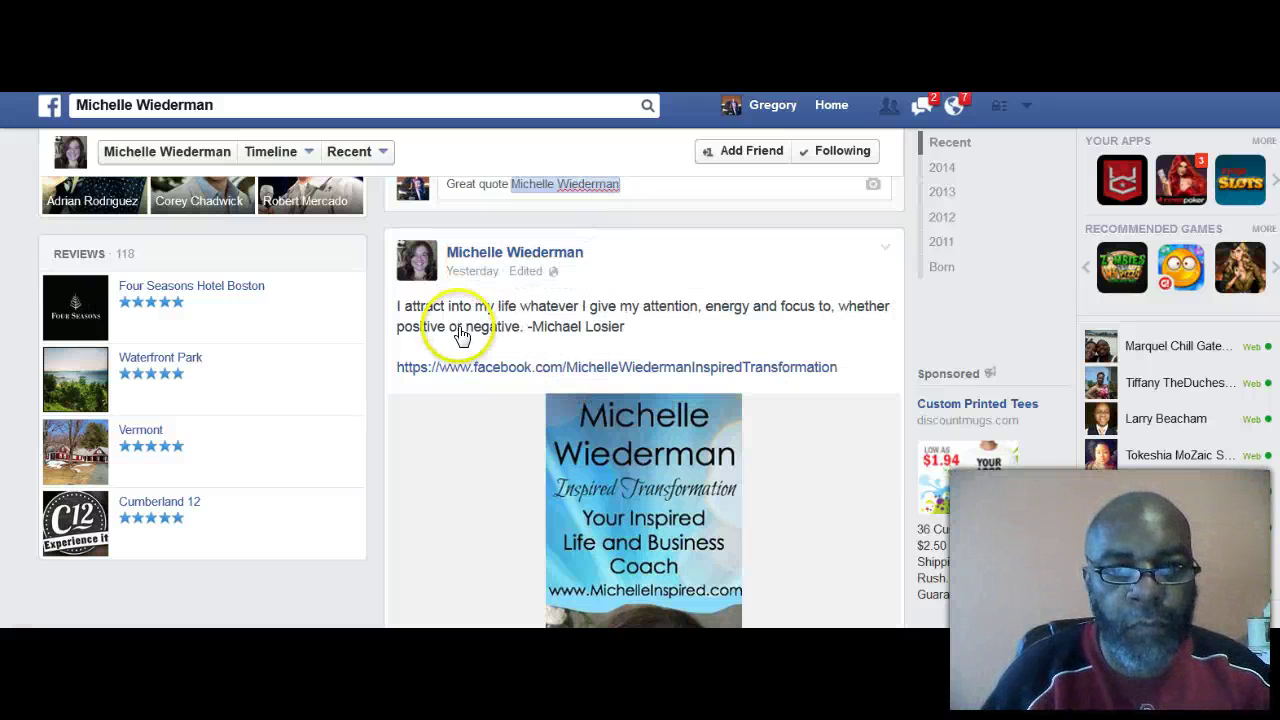
Step: Shorten the tag to the first name, add a ':-)' smiley, and post the comment
{"action": "scroll", "coordinate": [640, 470], "scroll_direction": "up", "scroll_amount": 3}
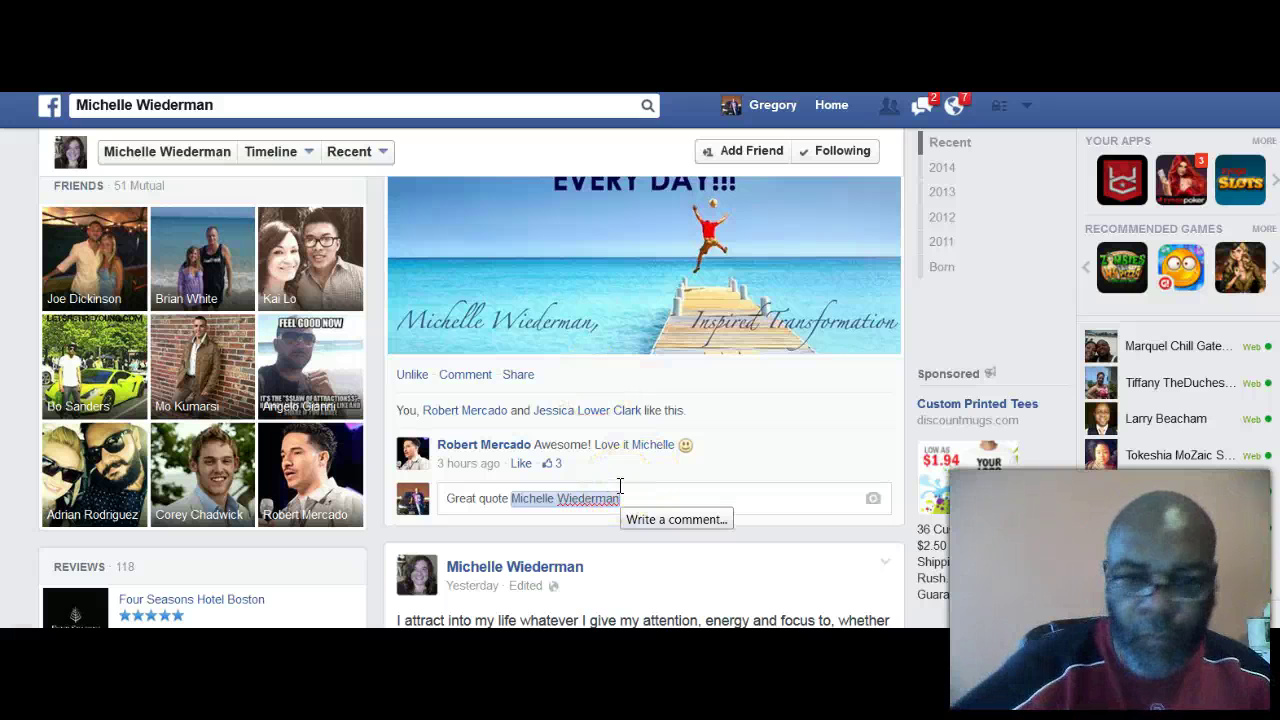
{"action": "key", "text": "BackSpace"}
{"action": "type", "text": ":-)"}
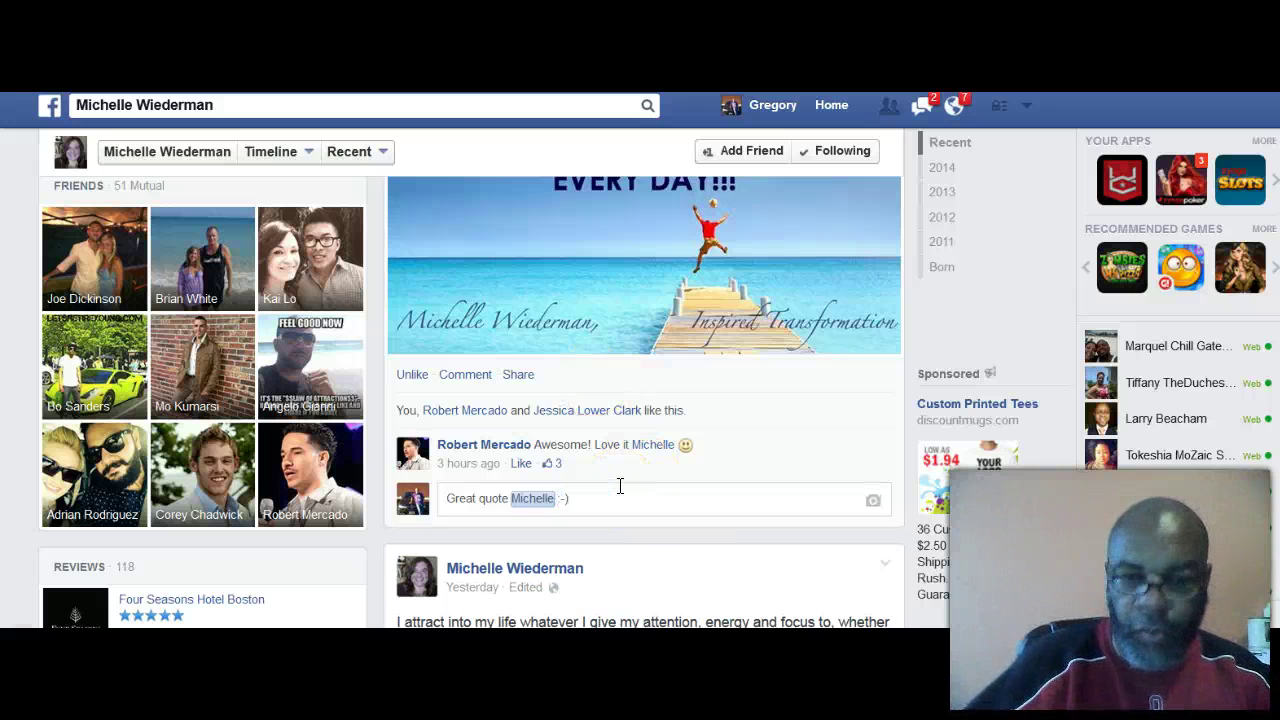
{"action": "key", "text": "Return"}
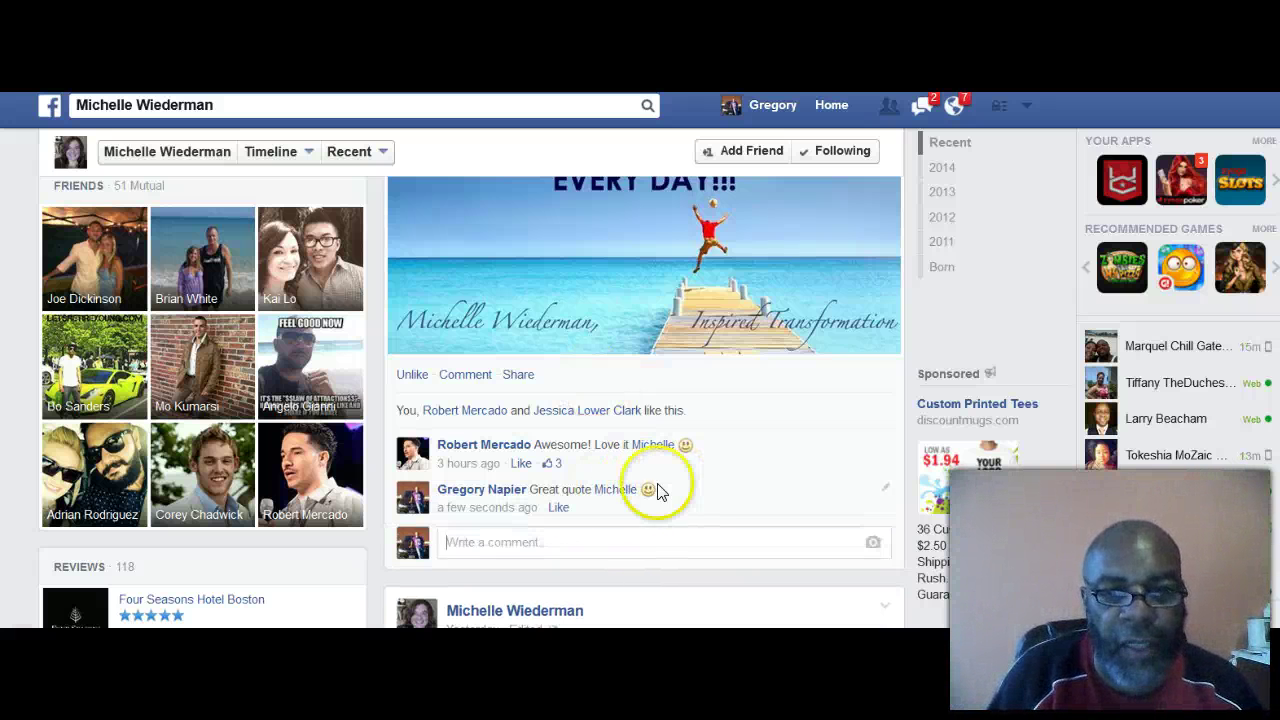
Step: Scroll back through the profile post and return to the Home News Feed
{"action": "scroll", "coordinate": [730, 500], "scroll_direction": "up", "scroll_amount": 2}
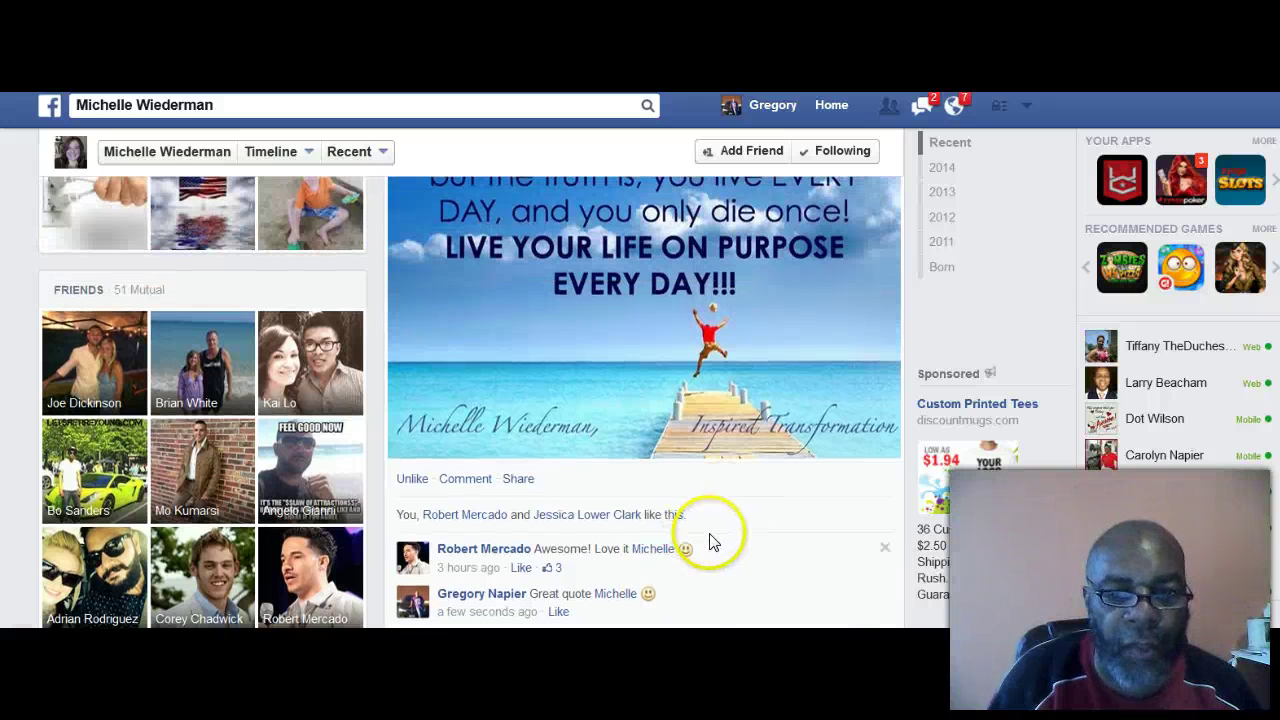
{"action": "scroll", "coordinate": [700, 548], "scroll_direction": "up", "scroll_amount": 1}
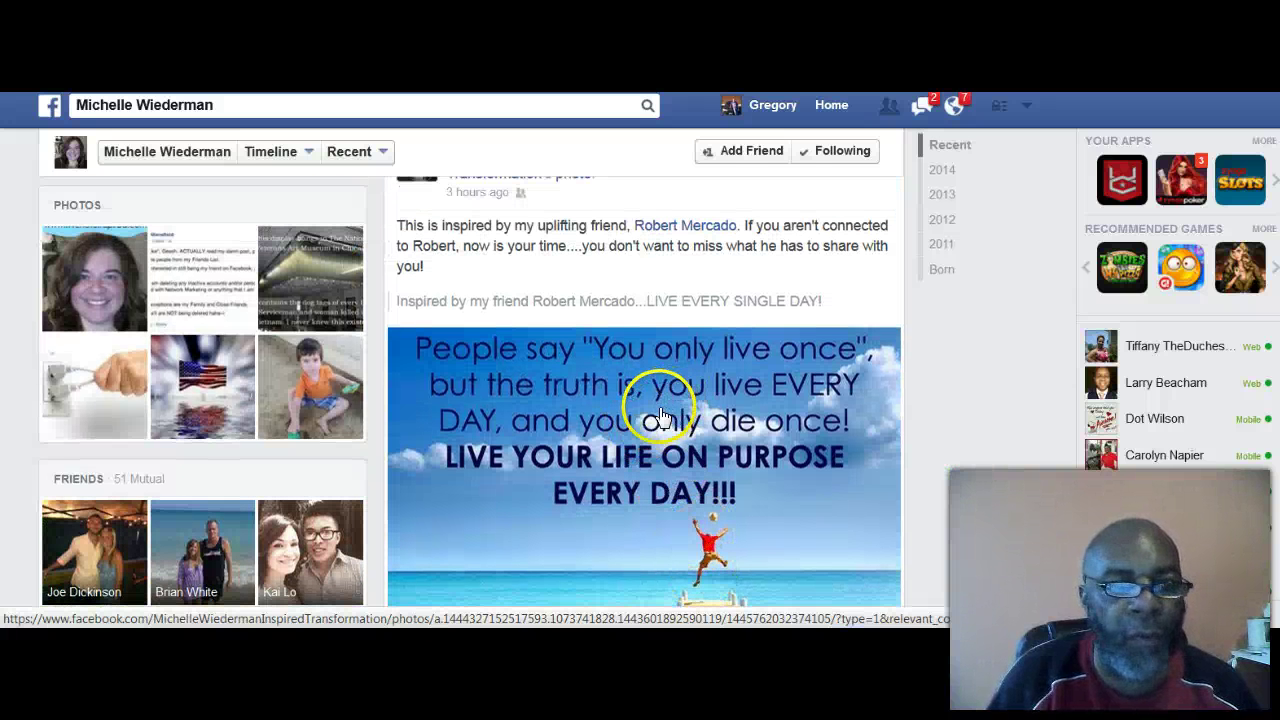
{"action": "scroll", "coordinate": [650, 413], "scroll_direction": "up", "scroll_amount": 2}
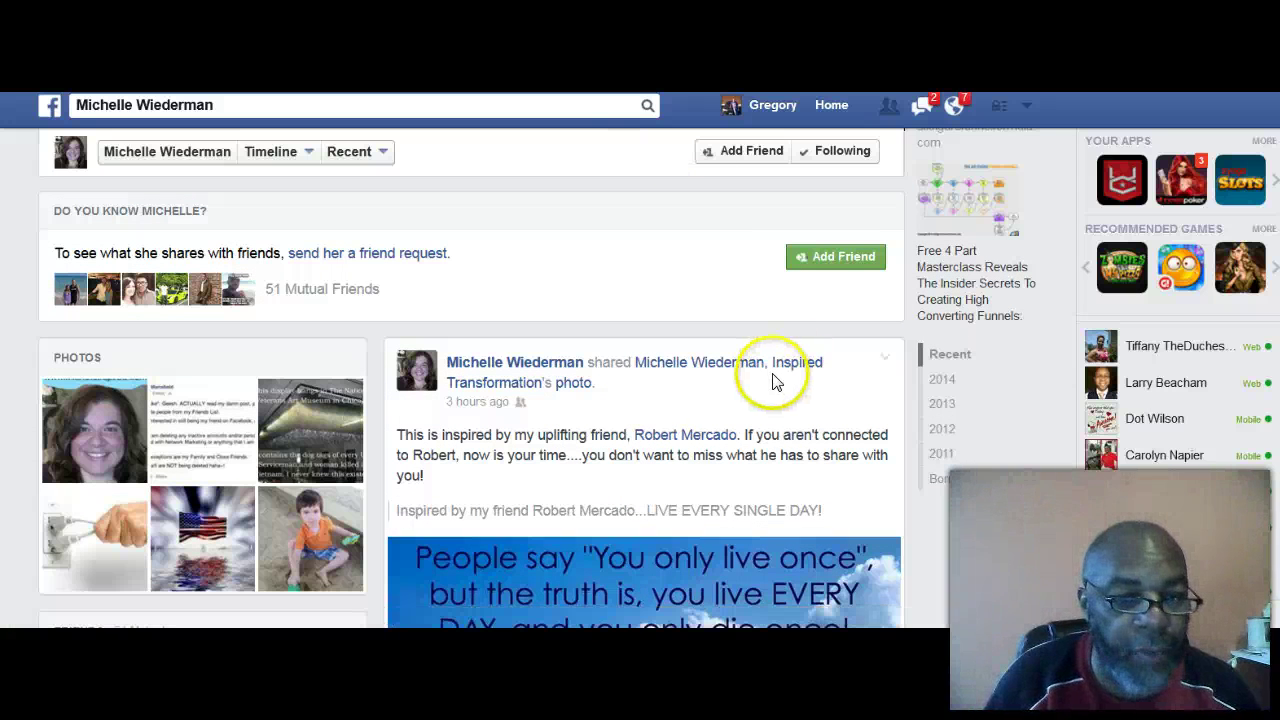
{"action": "scroll", "coordinate": [727, 373], "scroll_direction": "down", "scroll_amount": 4}
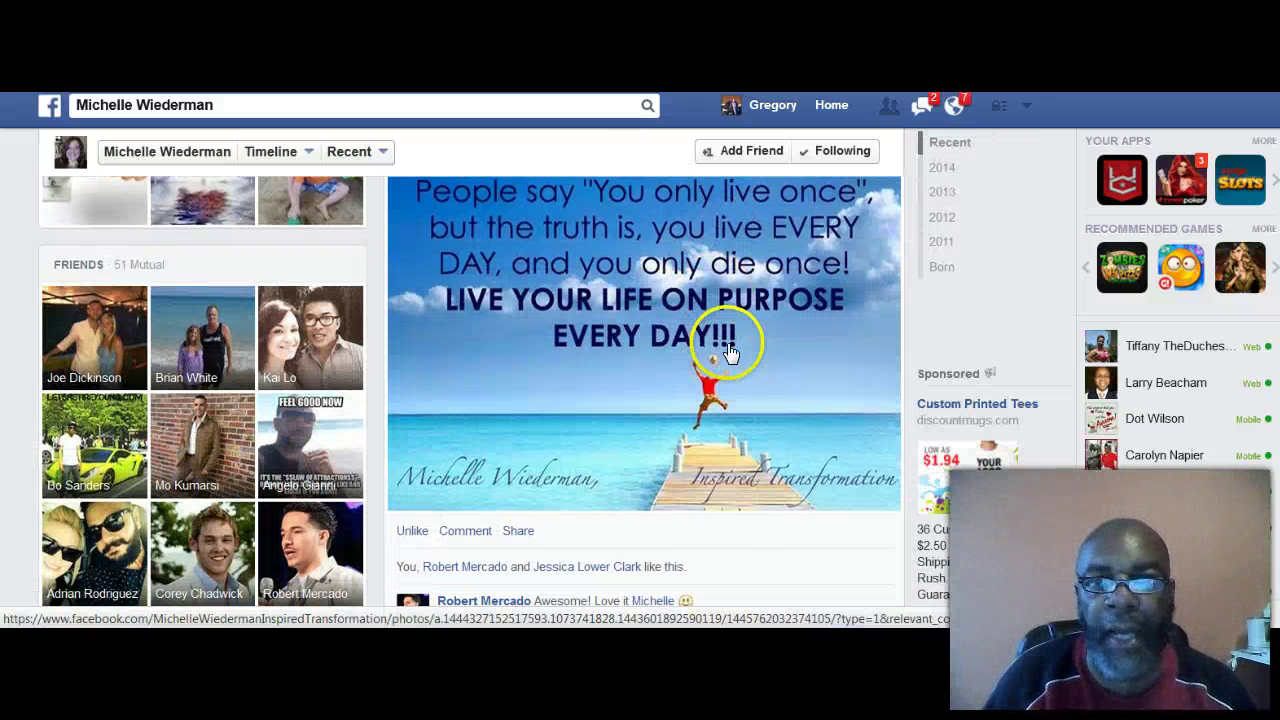
{"action": "left_click", "coordinate": [839, 108]}
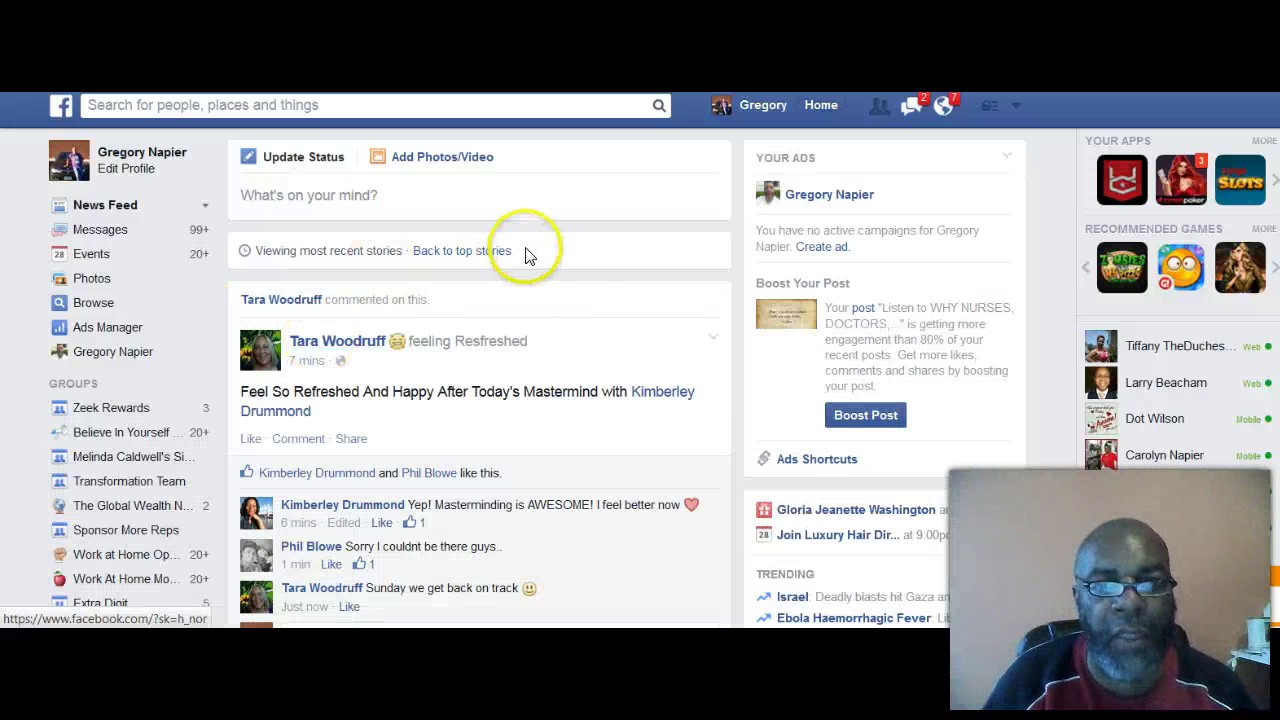
{"action": "left_click", "coordinate": [588, 250]}
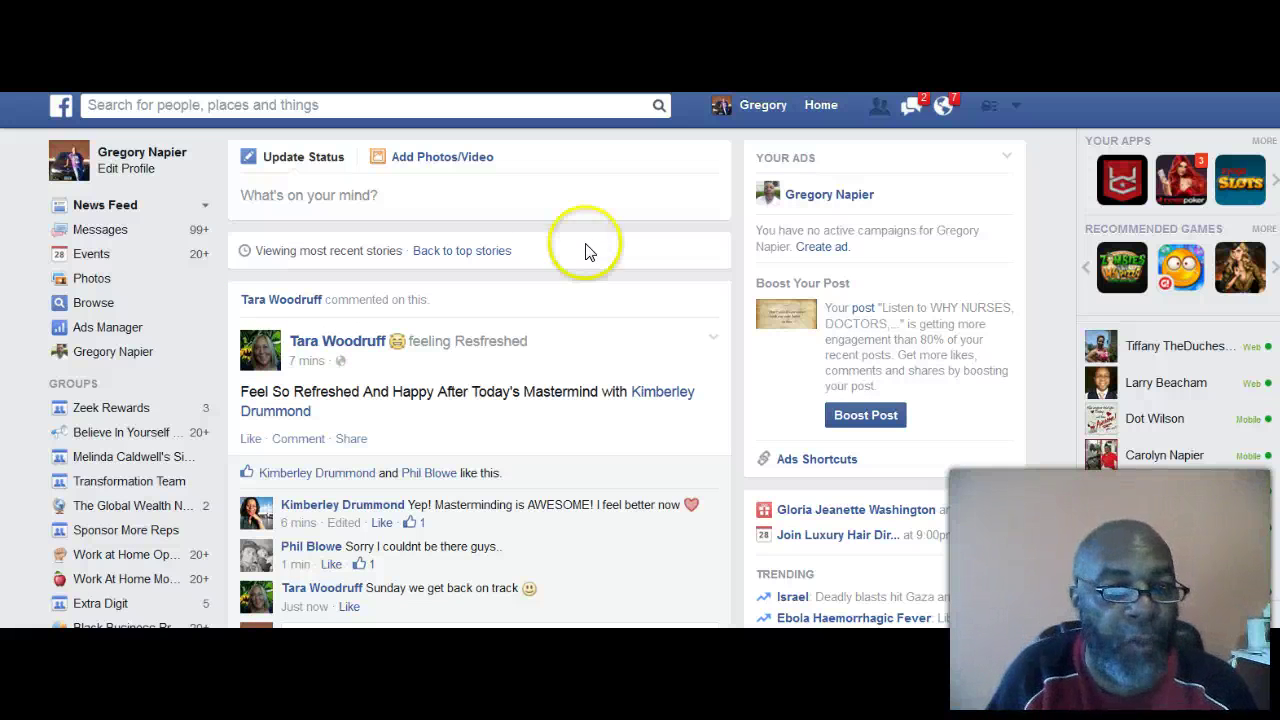